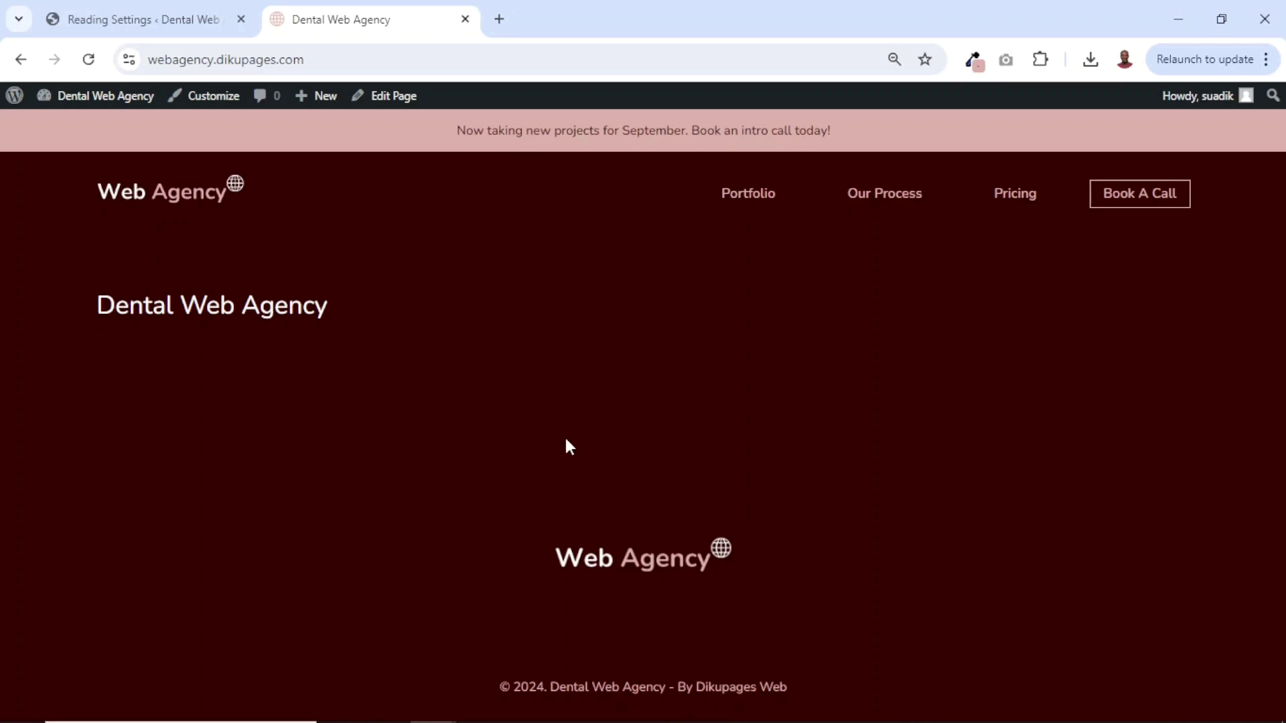
Search the WordPress plugin directory for "elementor" and install Elementor Website Builder and Premium Addons for Elementor
click(165, 25)
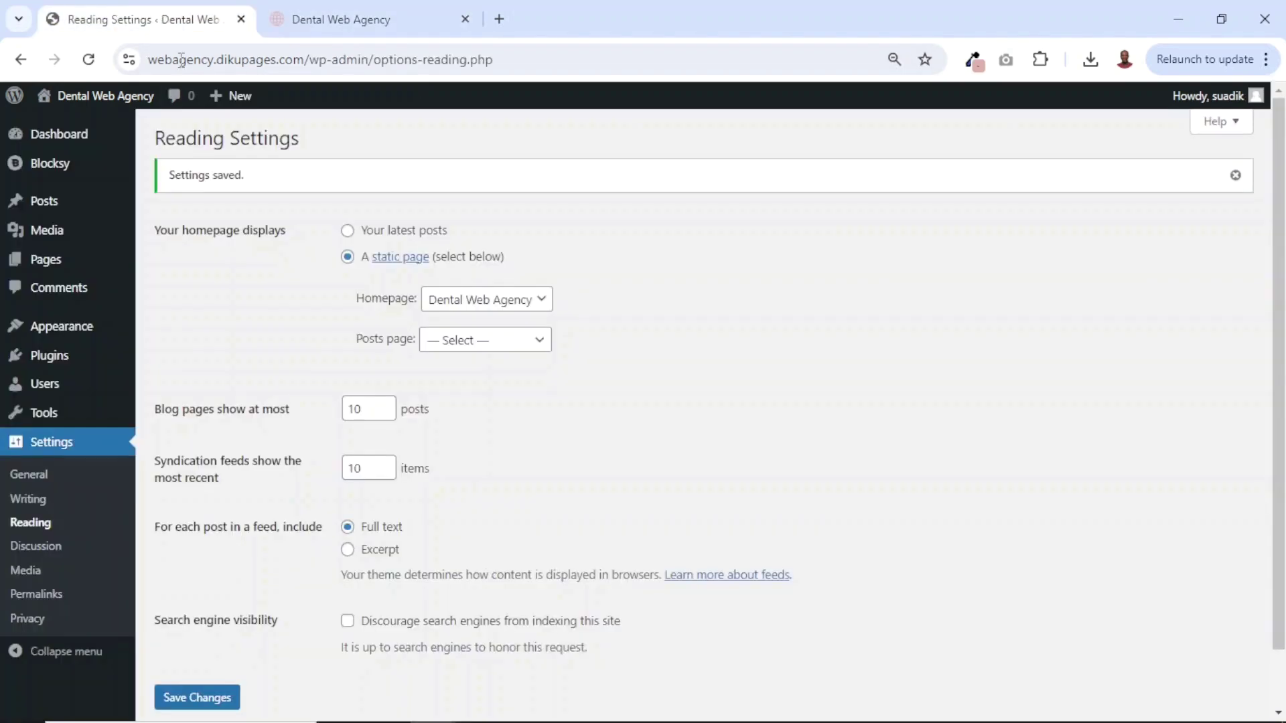
mouse_move(40, 365)
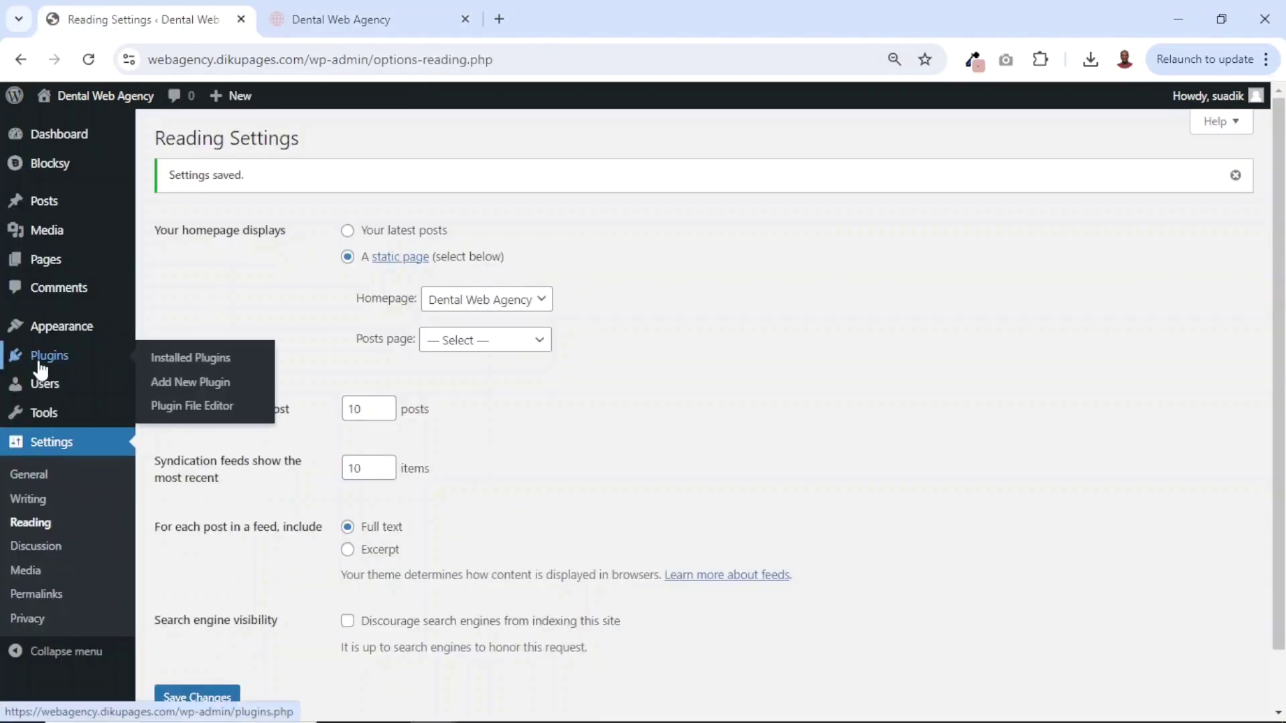
click(197, 383)
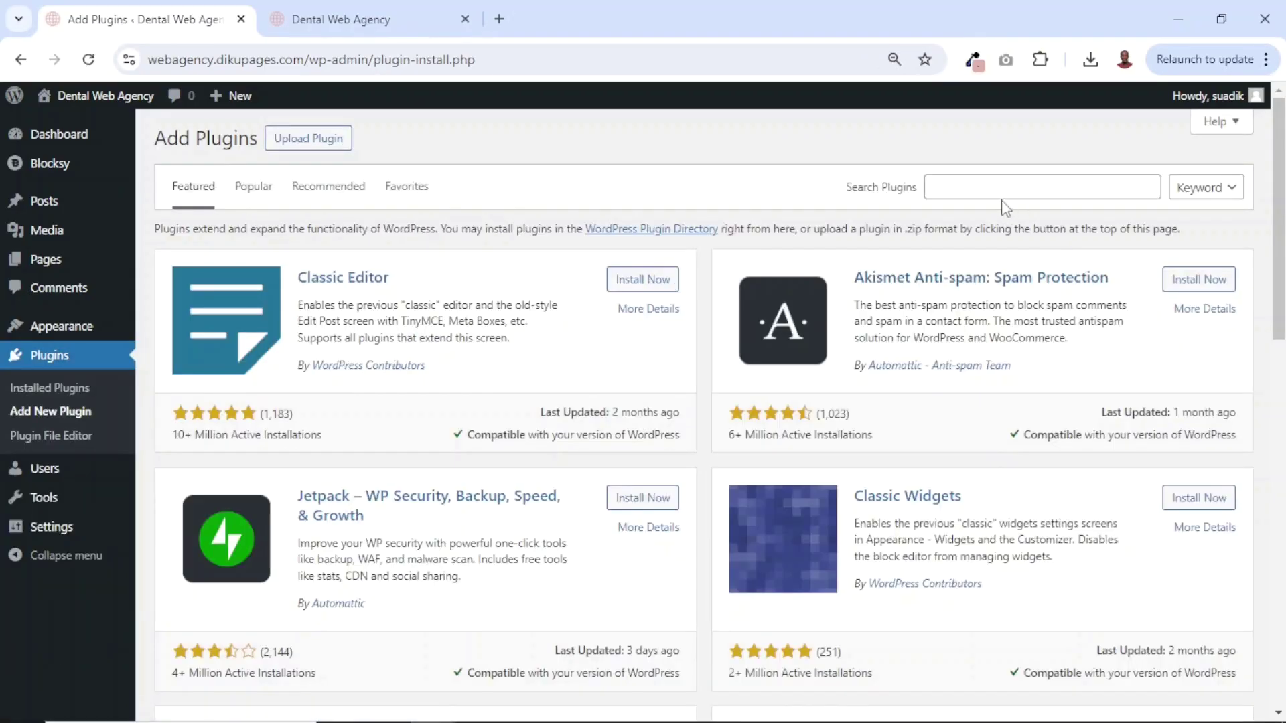
click(989, 187)
text(elementor)
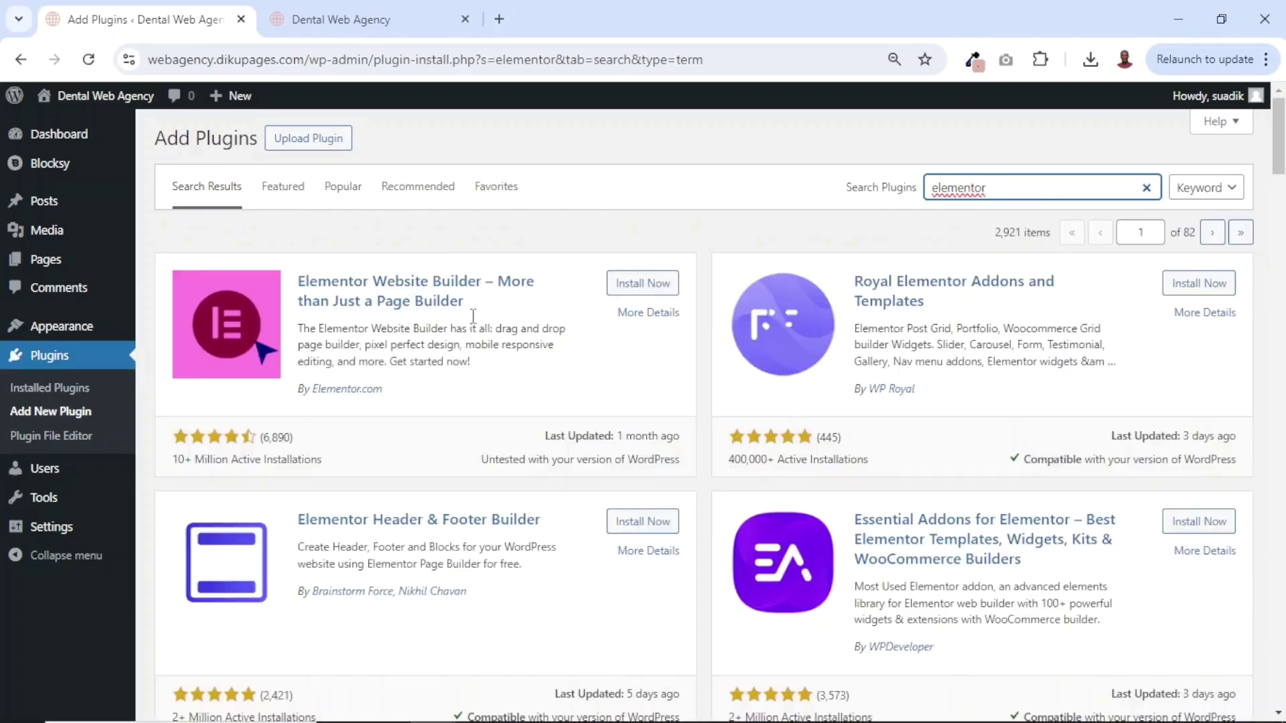
click(644, 284)
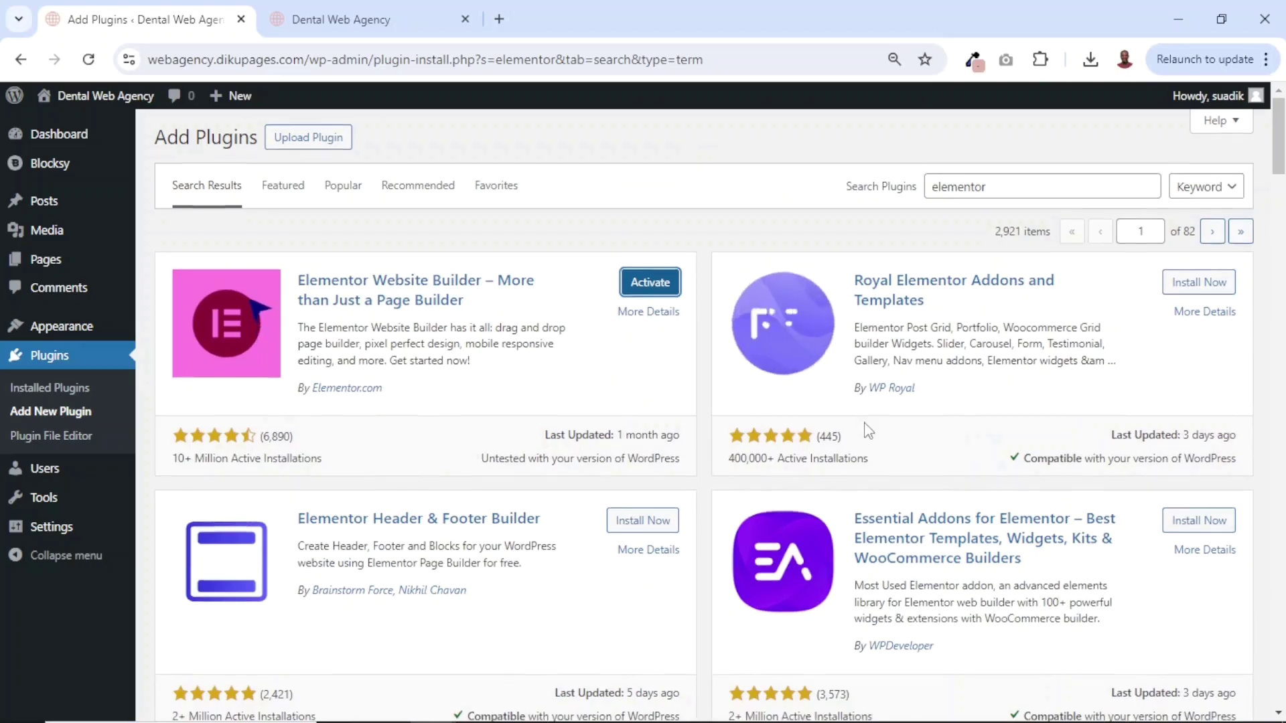
scroll(907, 378, down, 5)
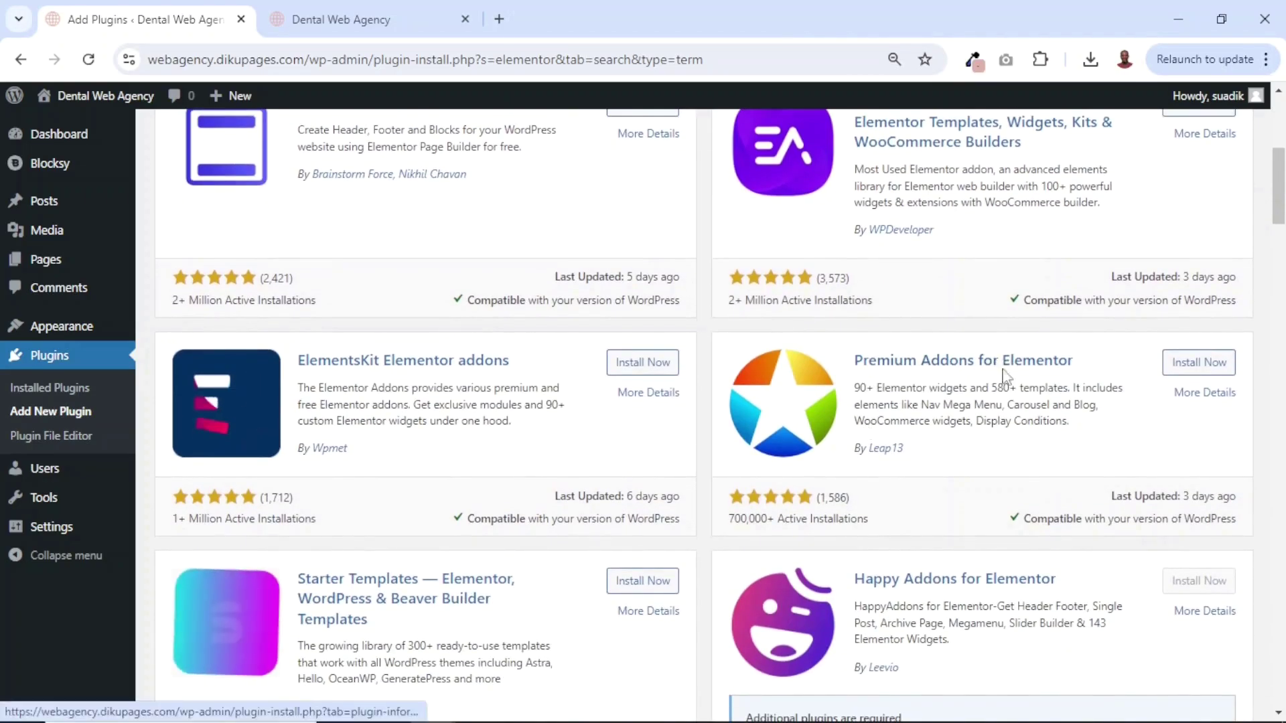
click(1202, 372)
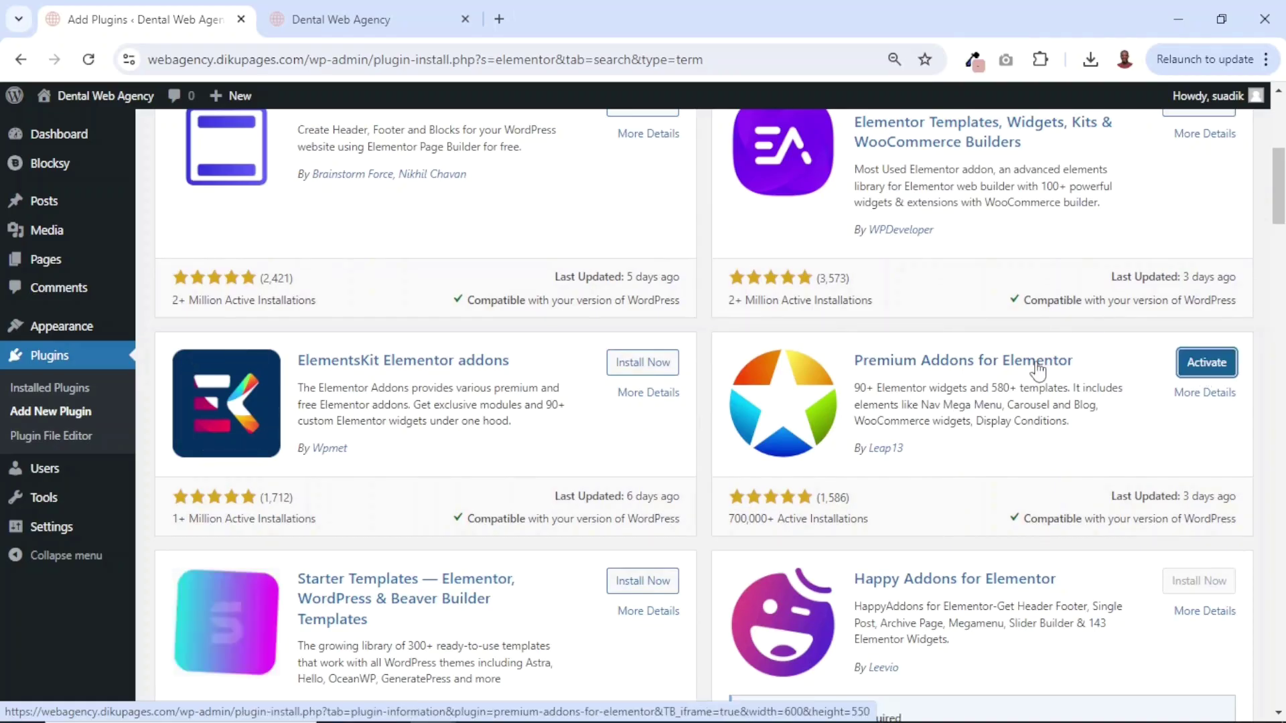
Bulk-activate the Elementor and Premium Addons for Elementor plugins from the list of installed plugins
click(48, 395)
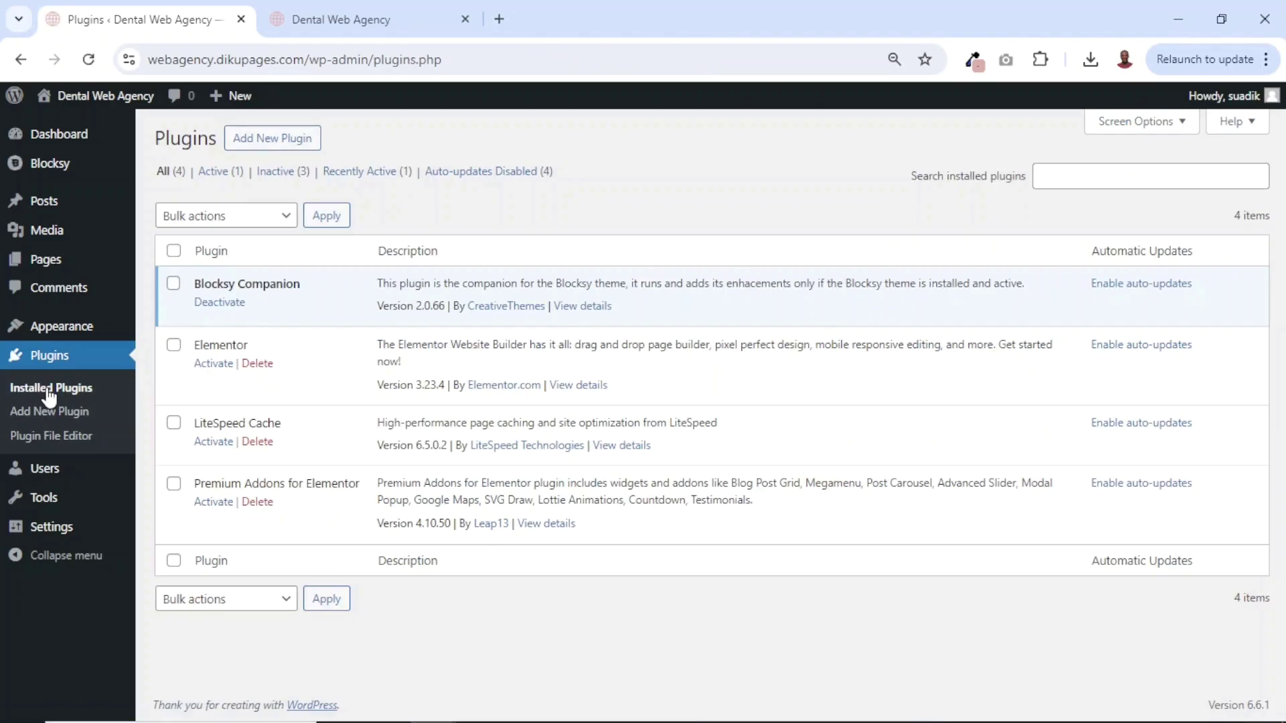
click(174, 345)
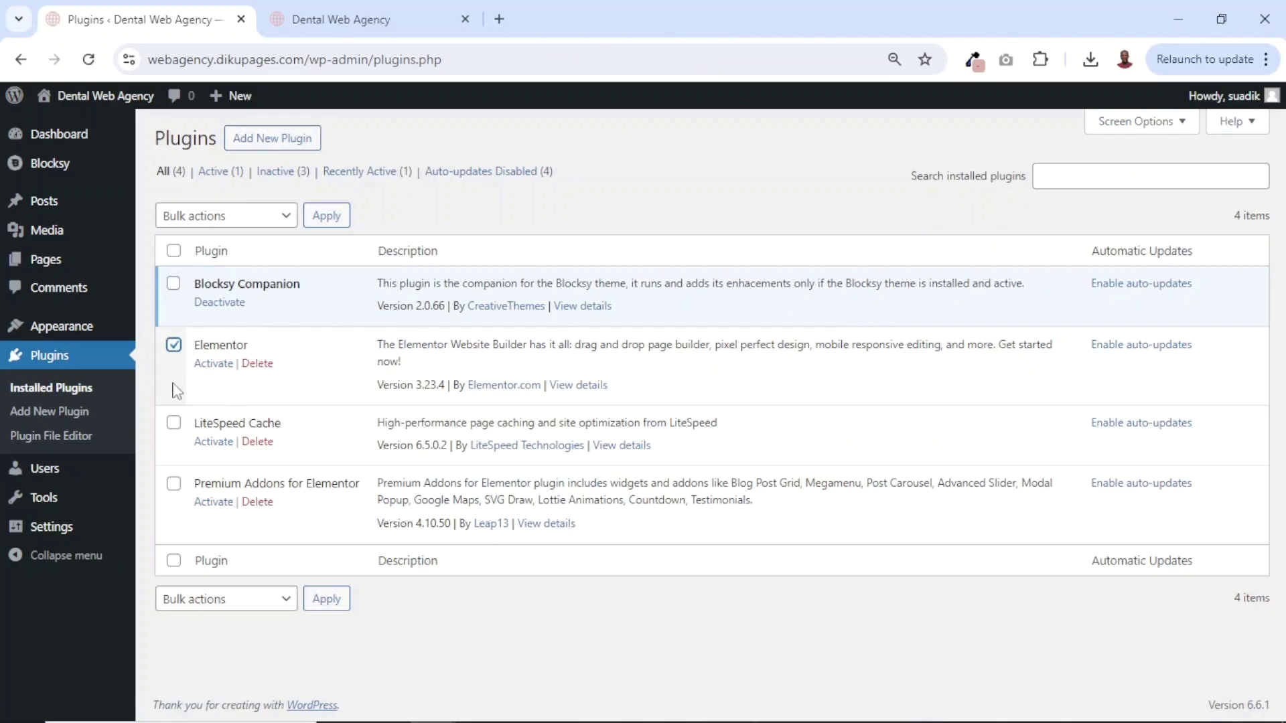
click(173, 484)
click(244, 215)
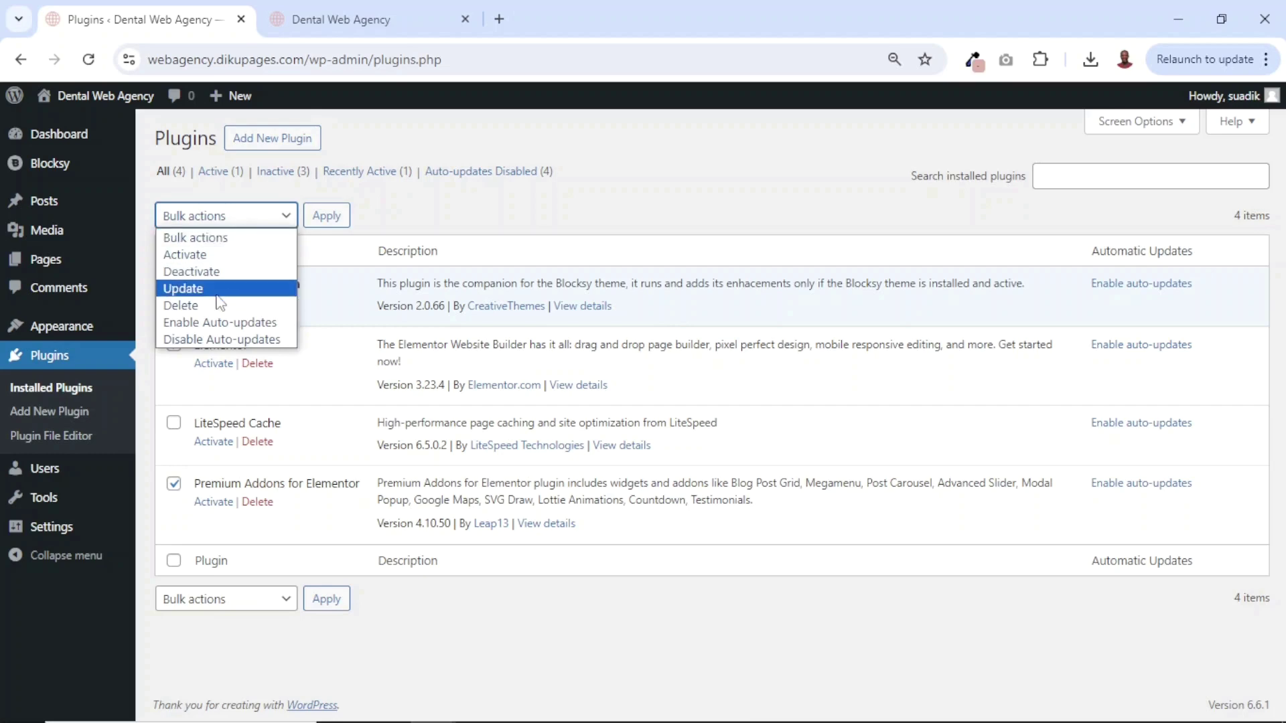
click(204, 254)
click(326, 225)
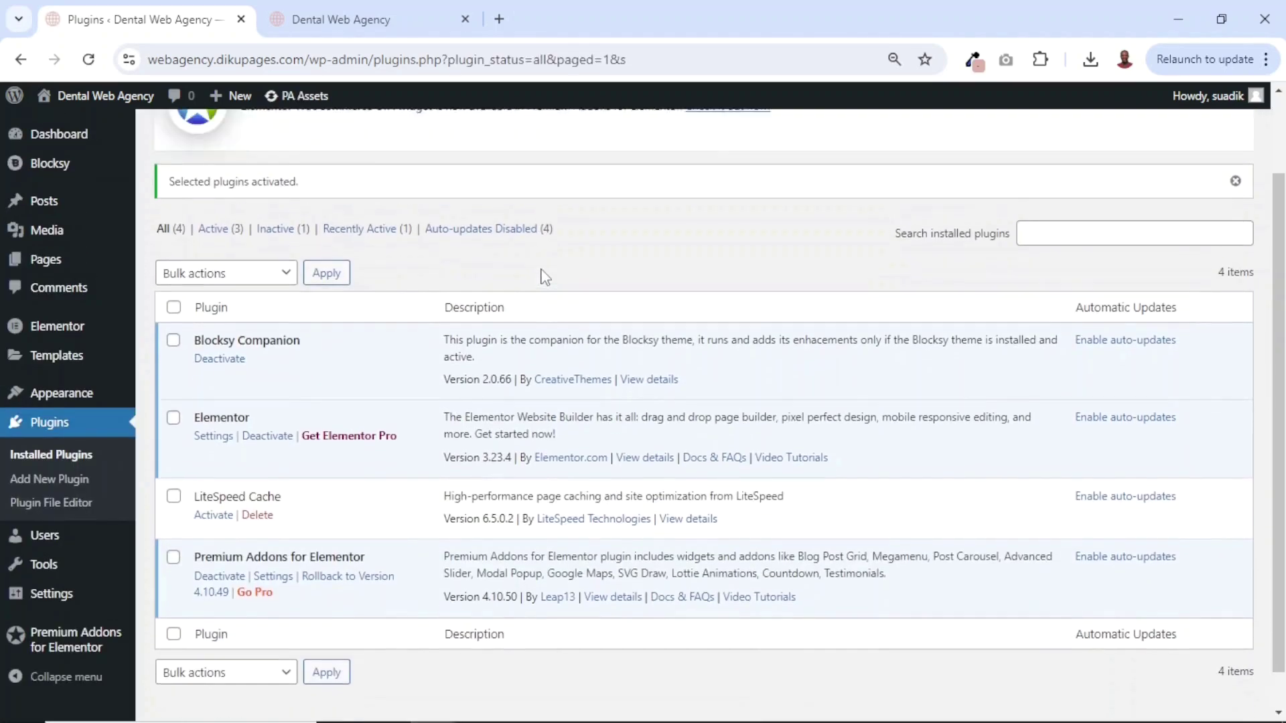
scroll(545, 278, up, 2)
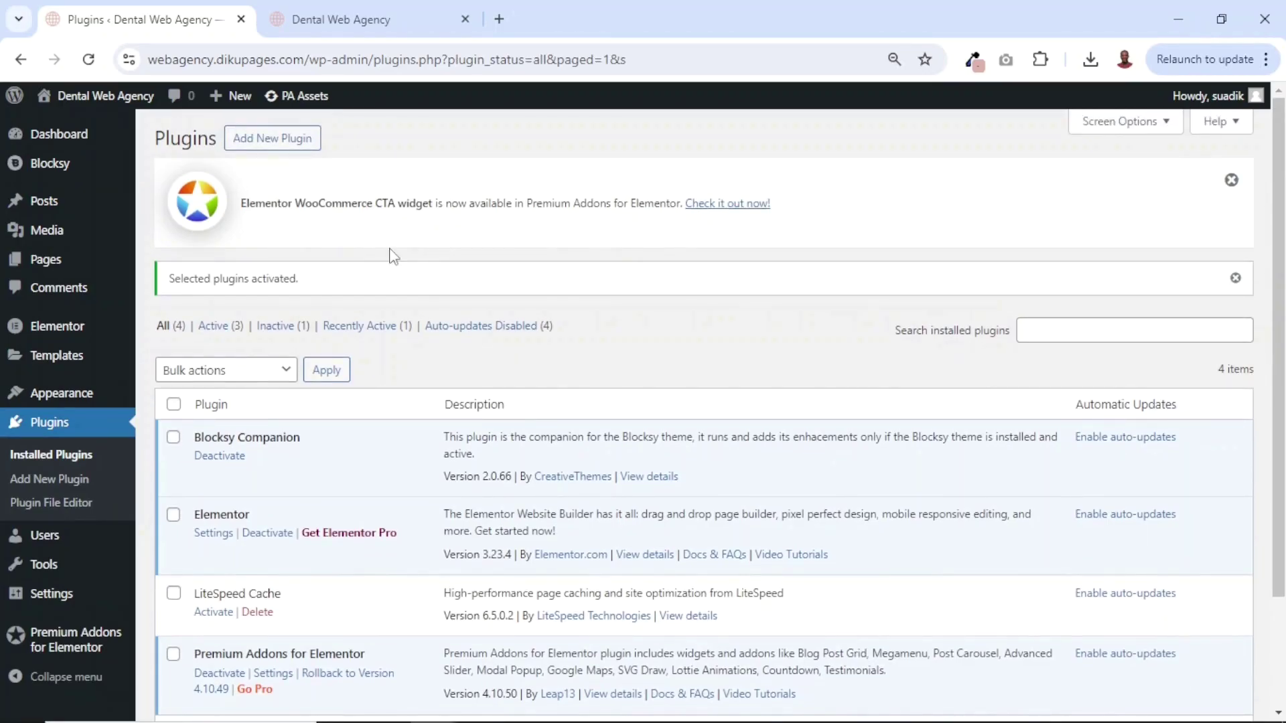
Open the Dental Web Agency homepage for editing in Elementor and dismiss the notification and the Structure overview
click(355, 33)
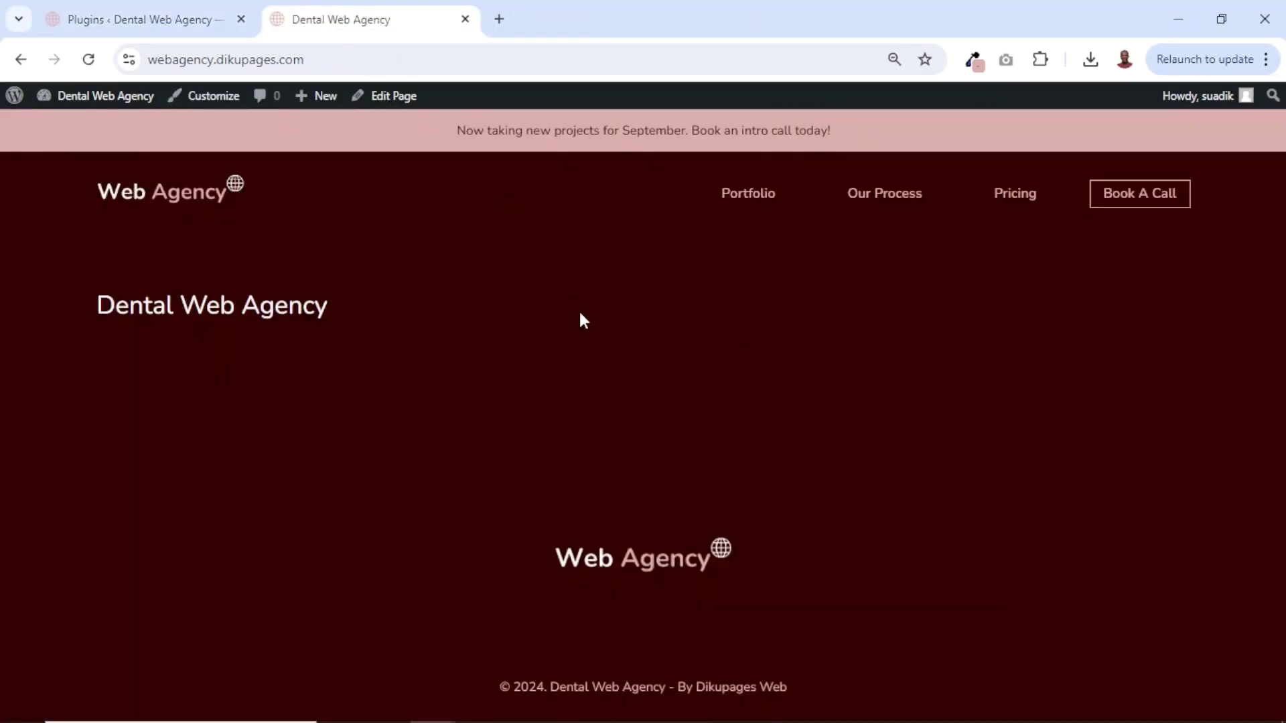
click(396, 97)
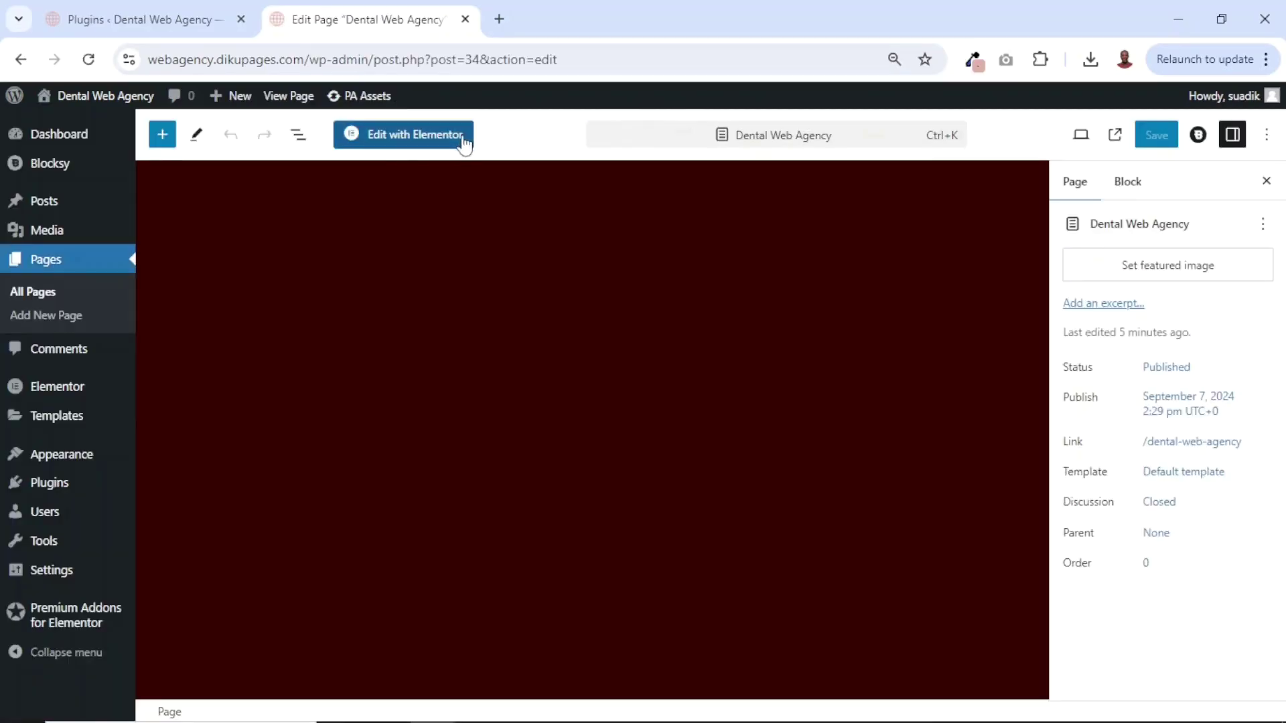
click(398, 144)
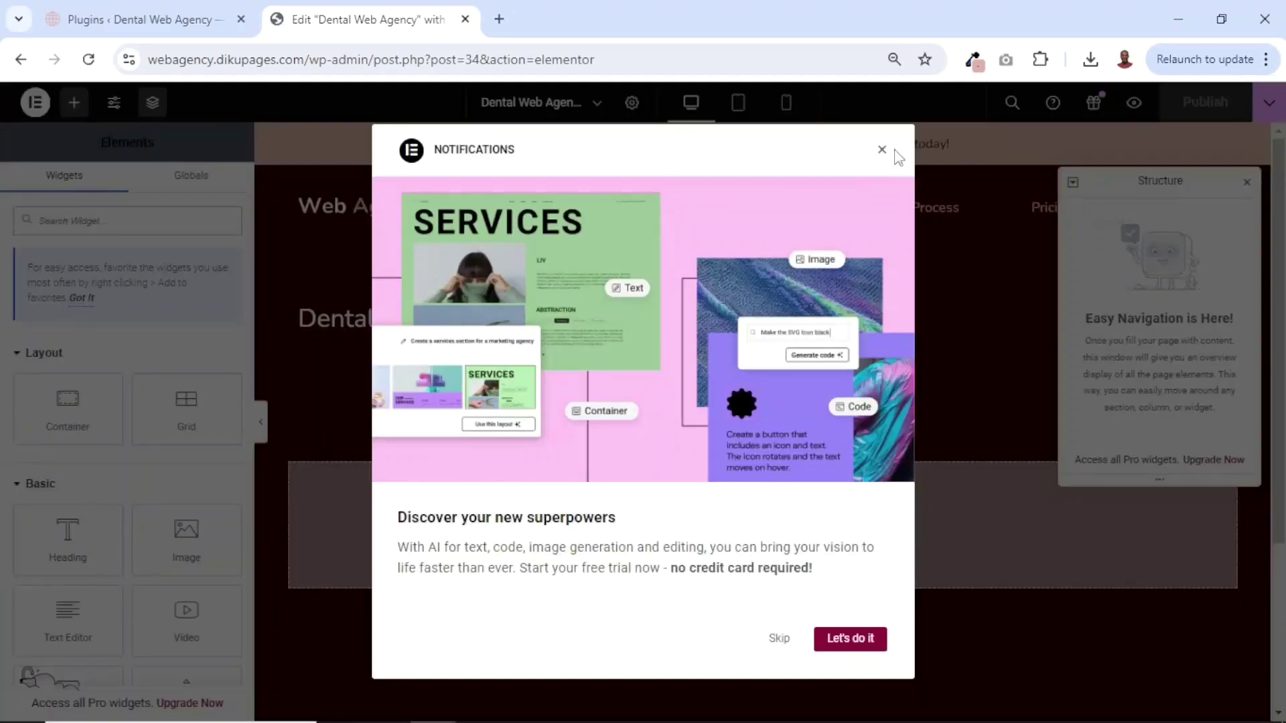
click(882, 152)
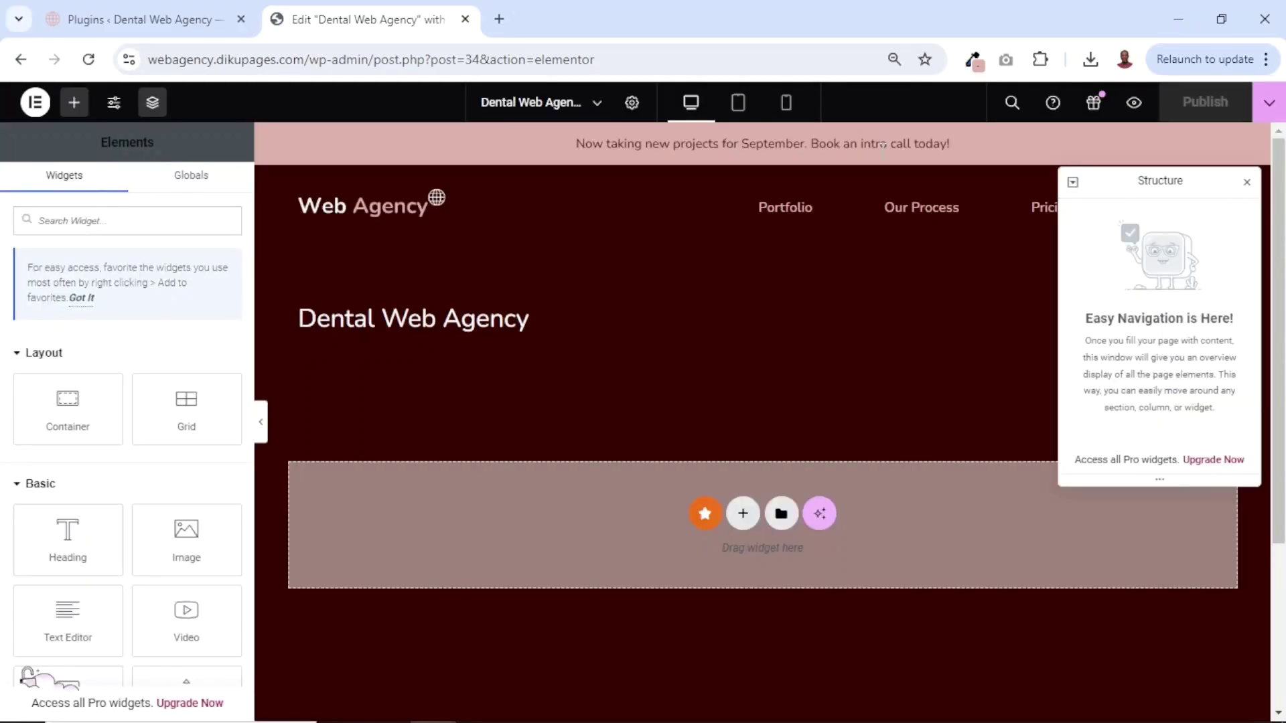
click(1246, 184)
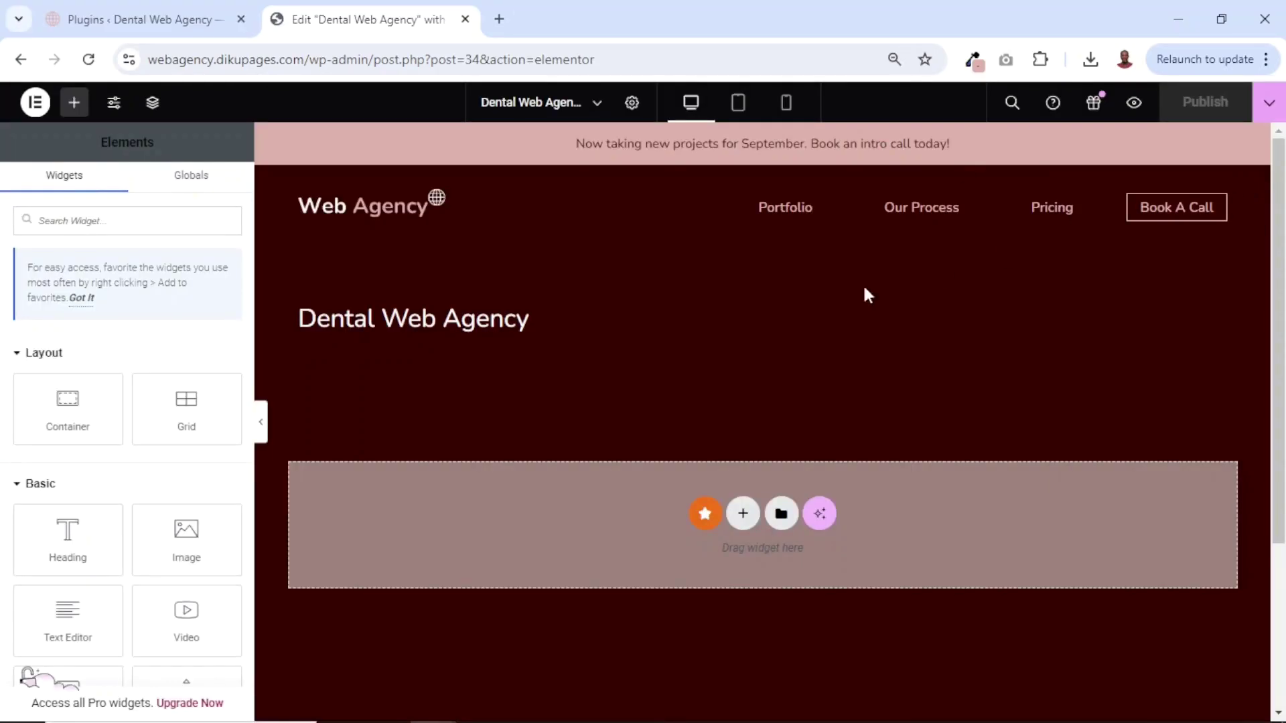
Set the page layout of the Dental Web Agency page to Elementor Full Width
drag(302, 319, 548, 322)
click(679, 349)
click(632, 107)
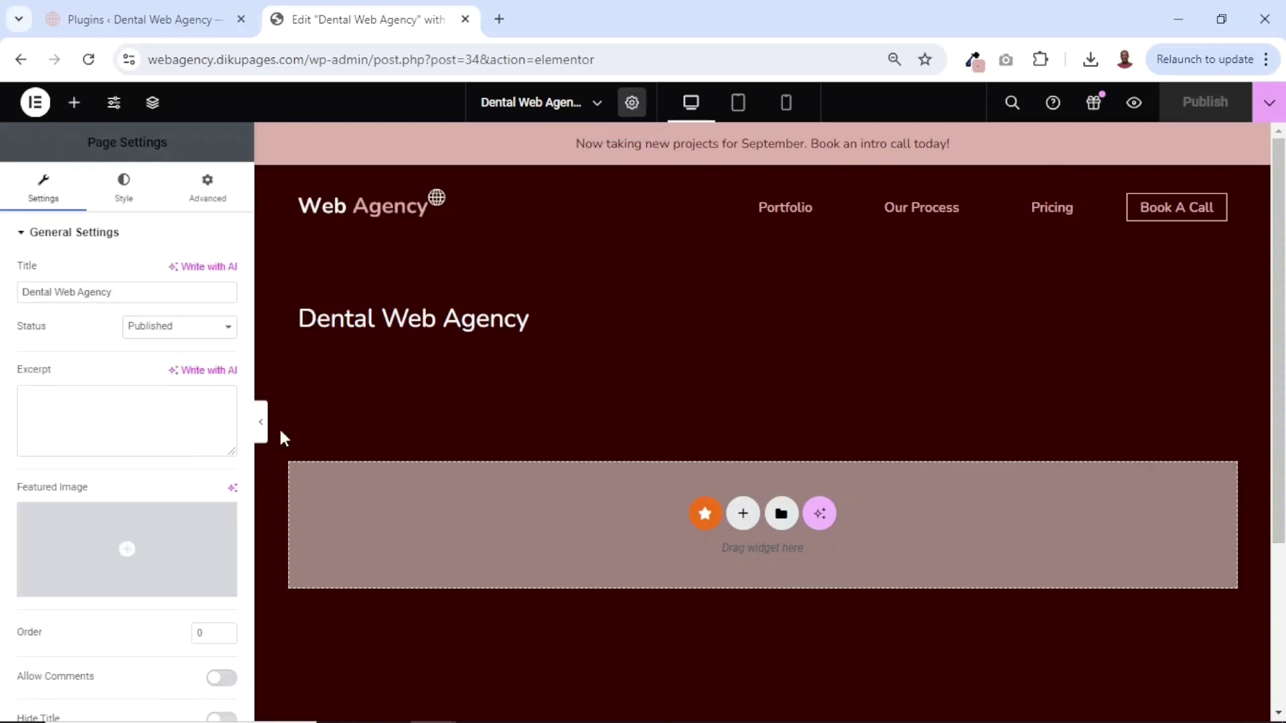
scroll(156, 530, down, 2)
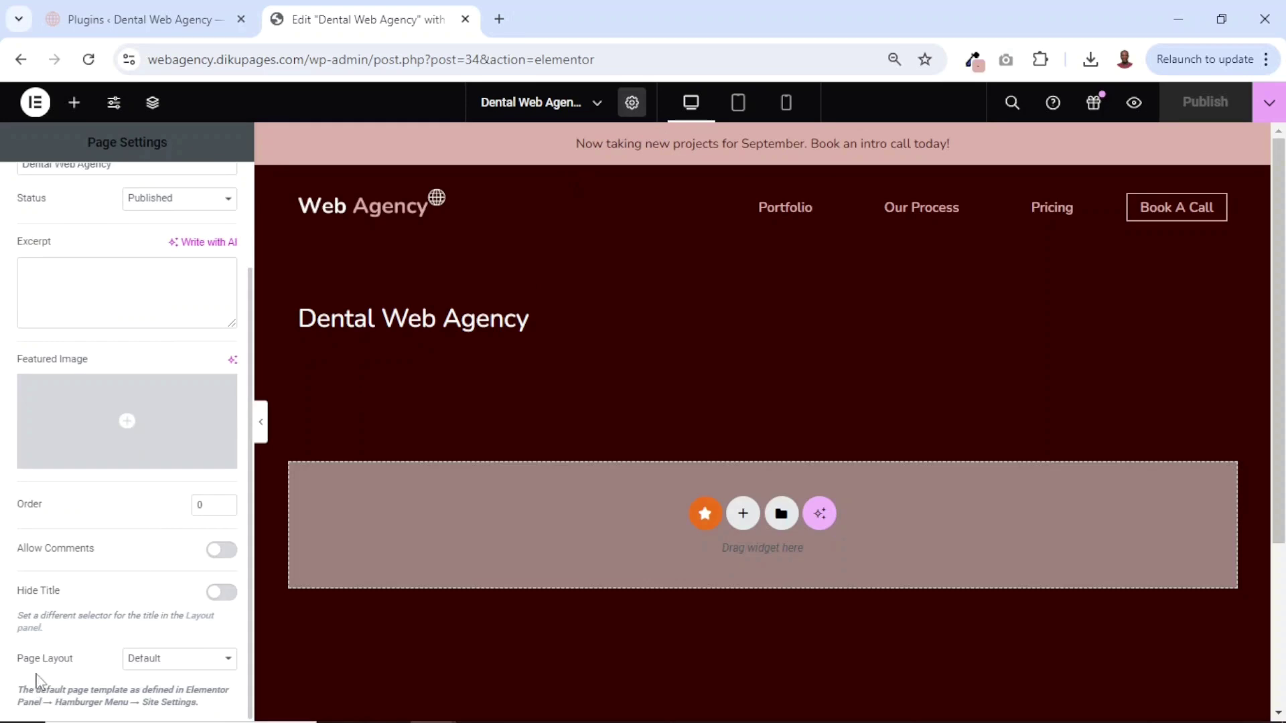
click(149, 661)
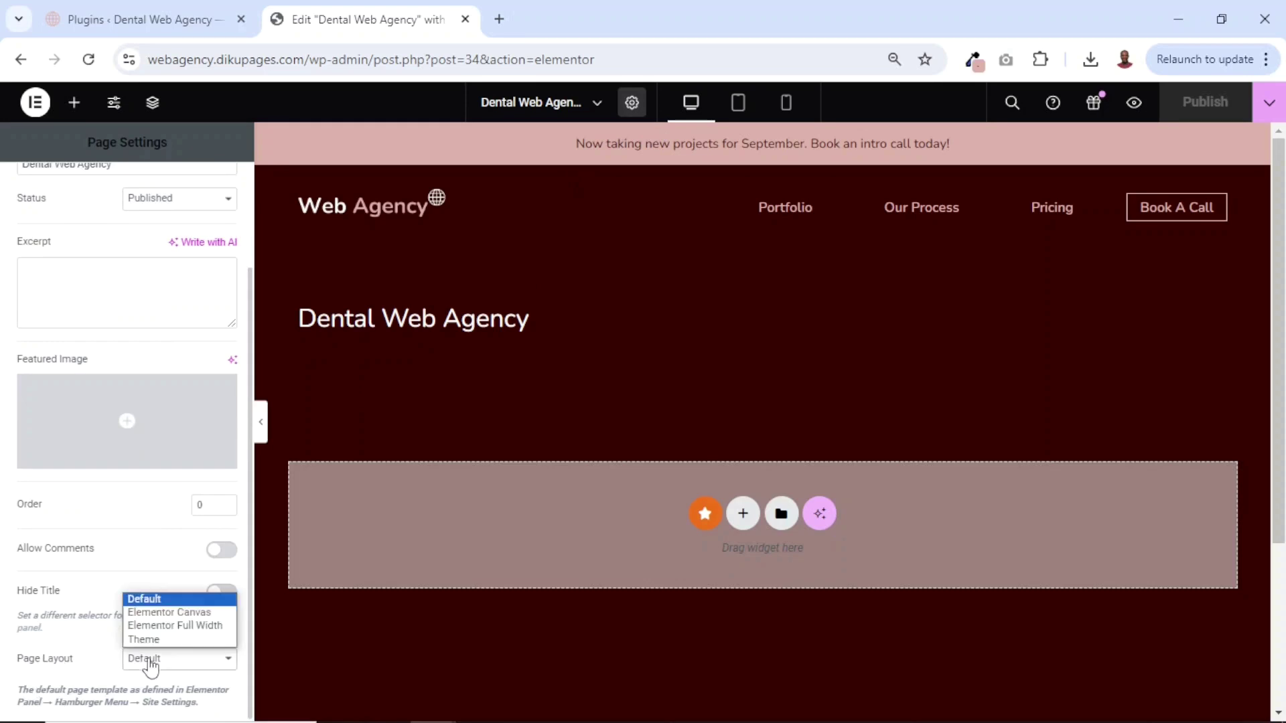
click(186, 626)
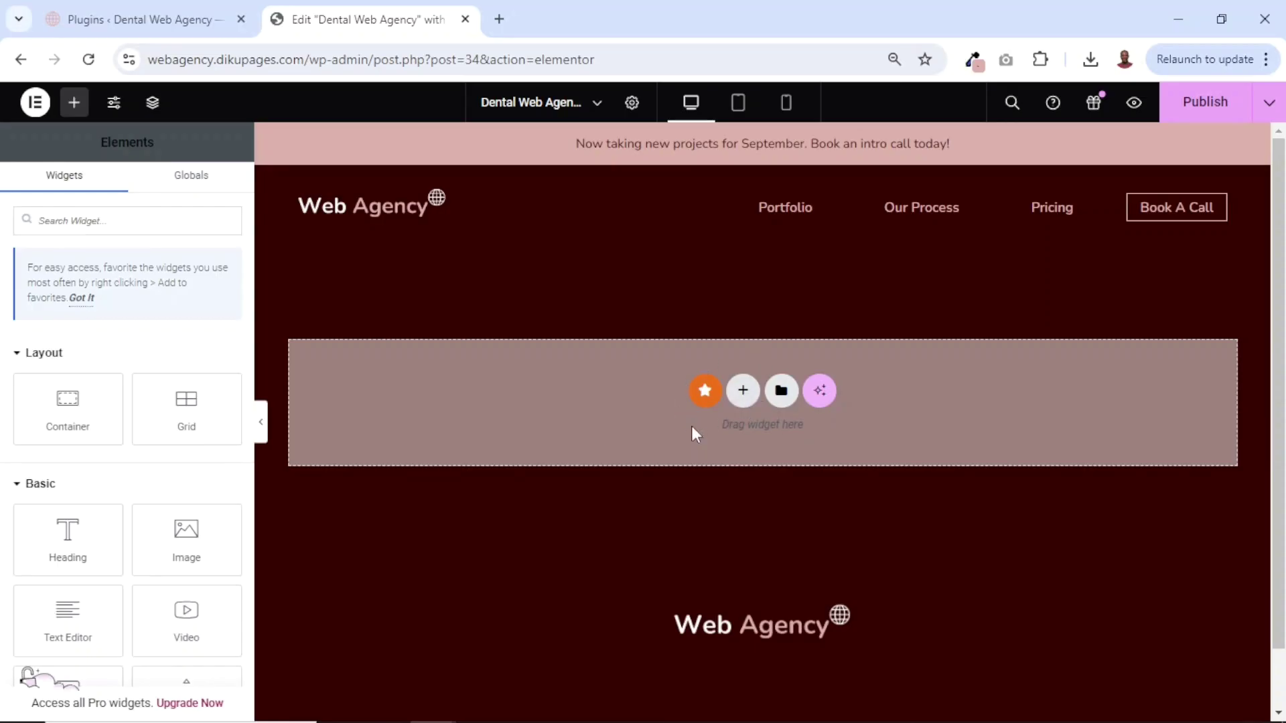
Add a single-column flexbox container with downward direction to the page and nest another container inside it
click(741, 395)
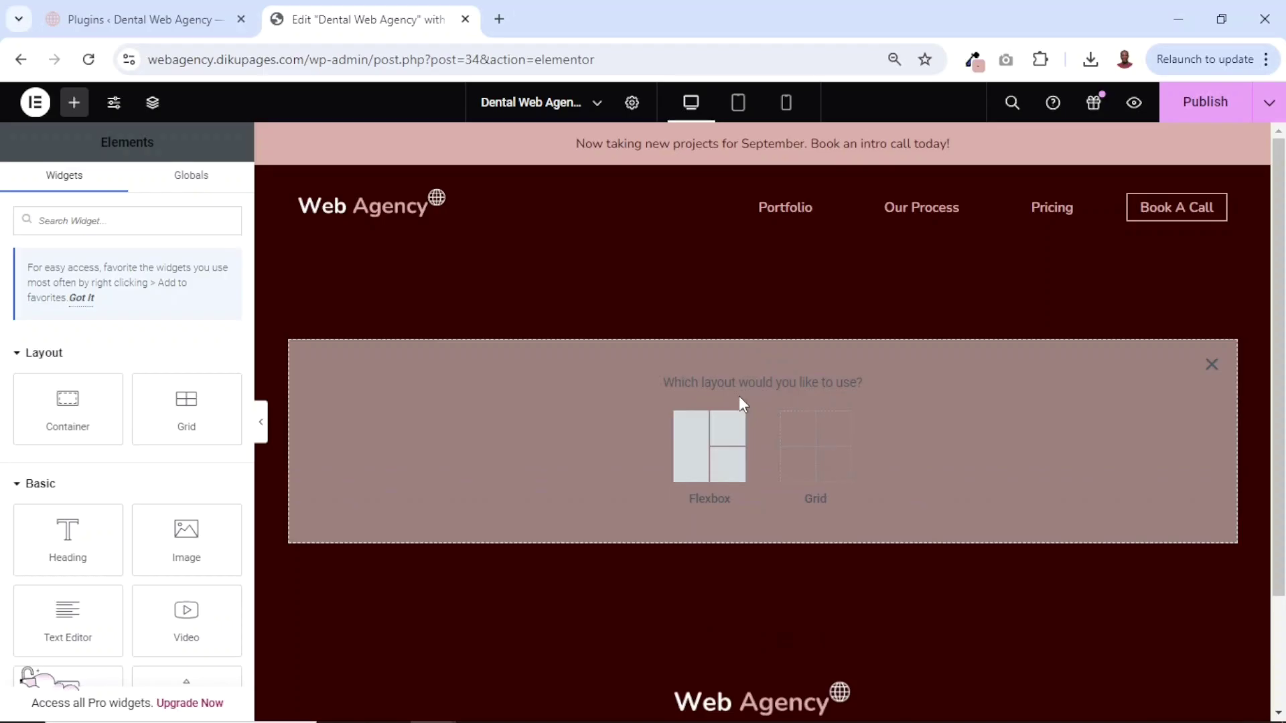
click(702, 461)
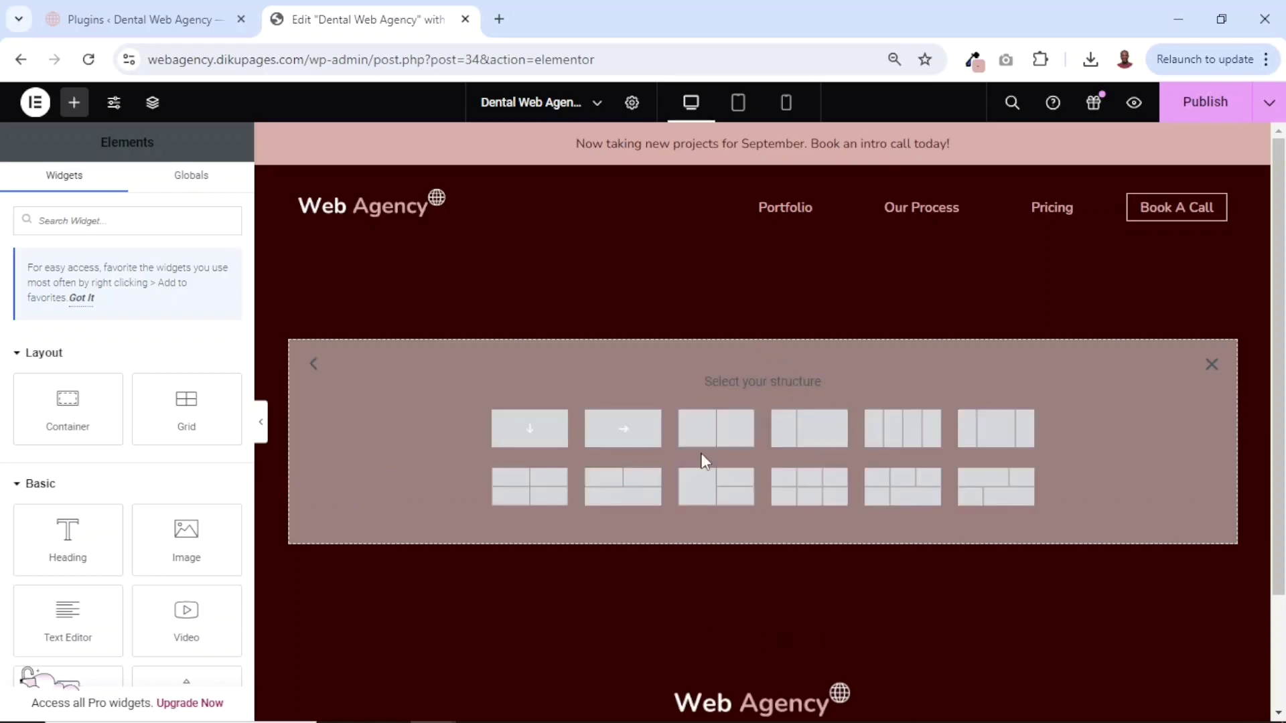
click(529, 434)
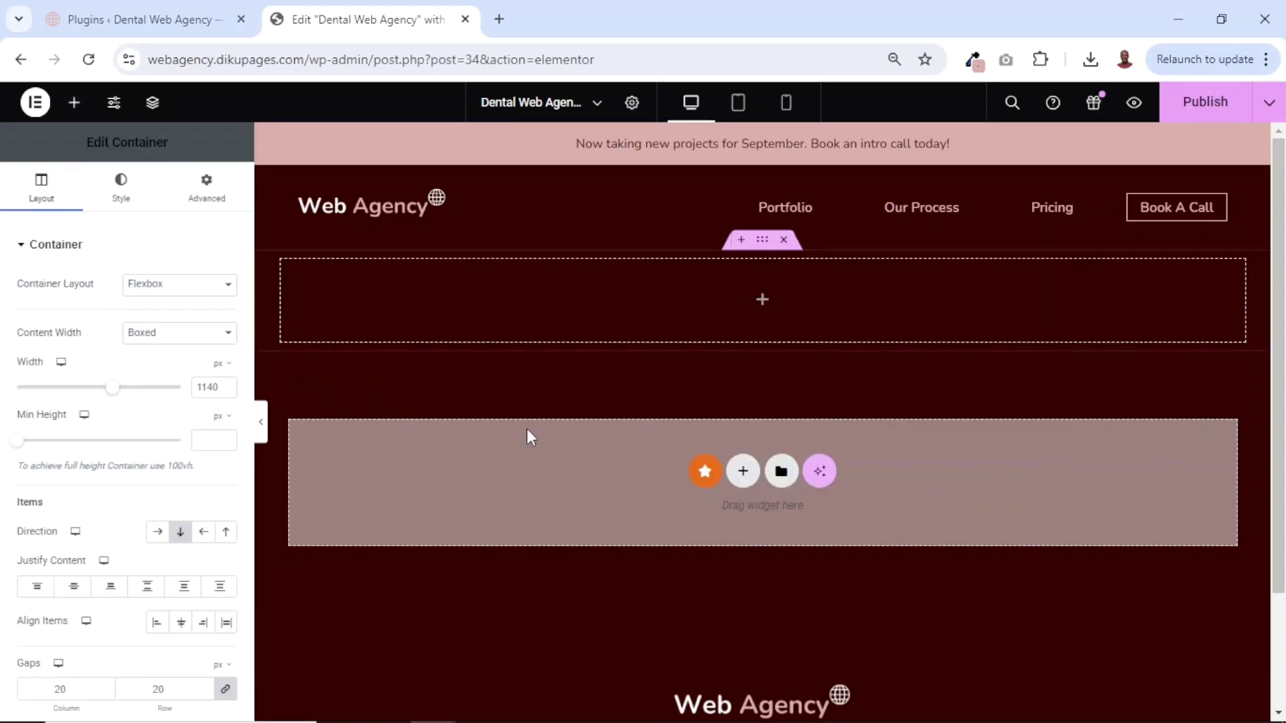
click(74, 104)
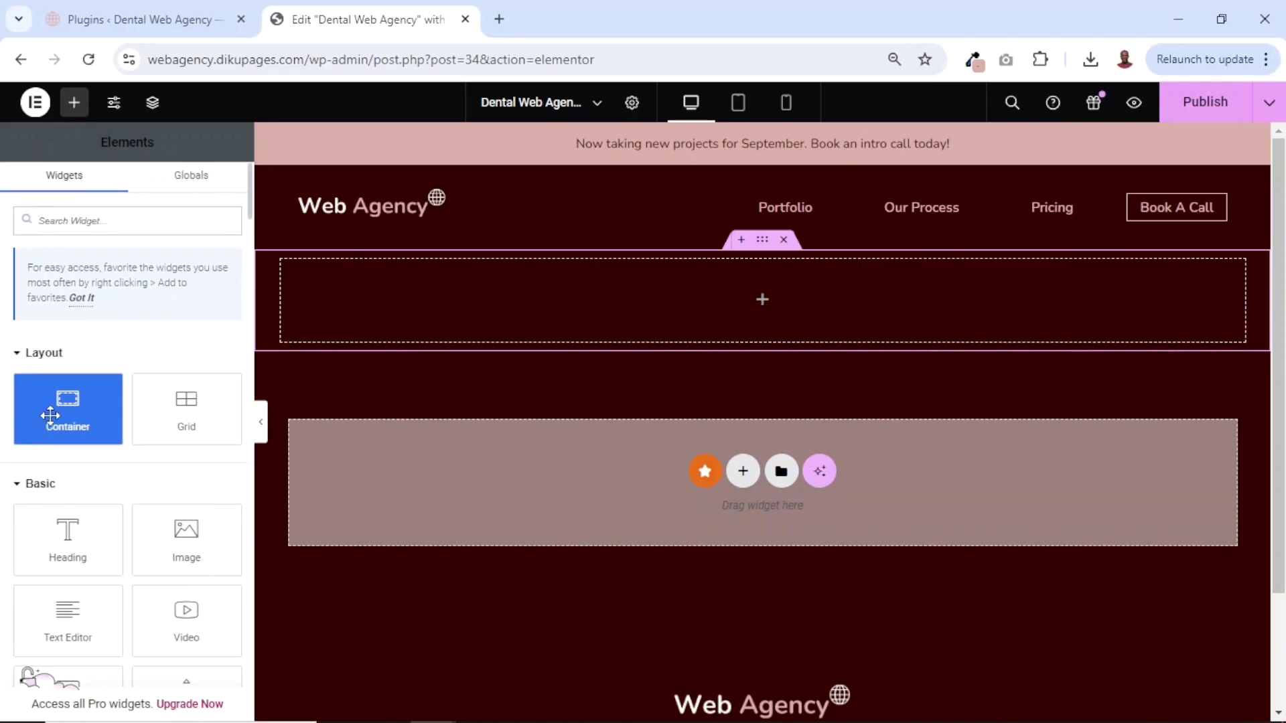
drag(57, 407, 542, 305)
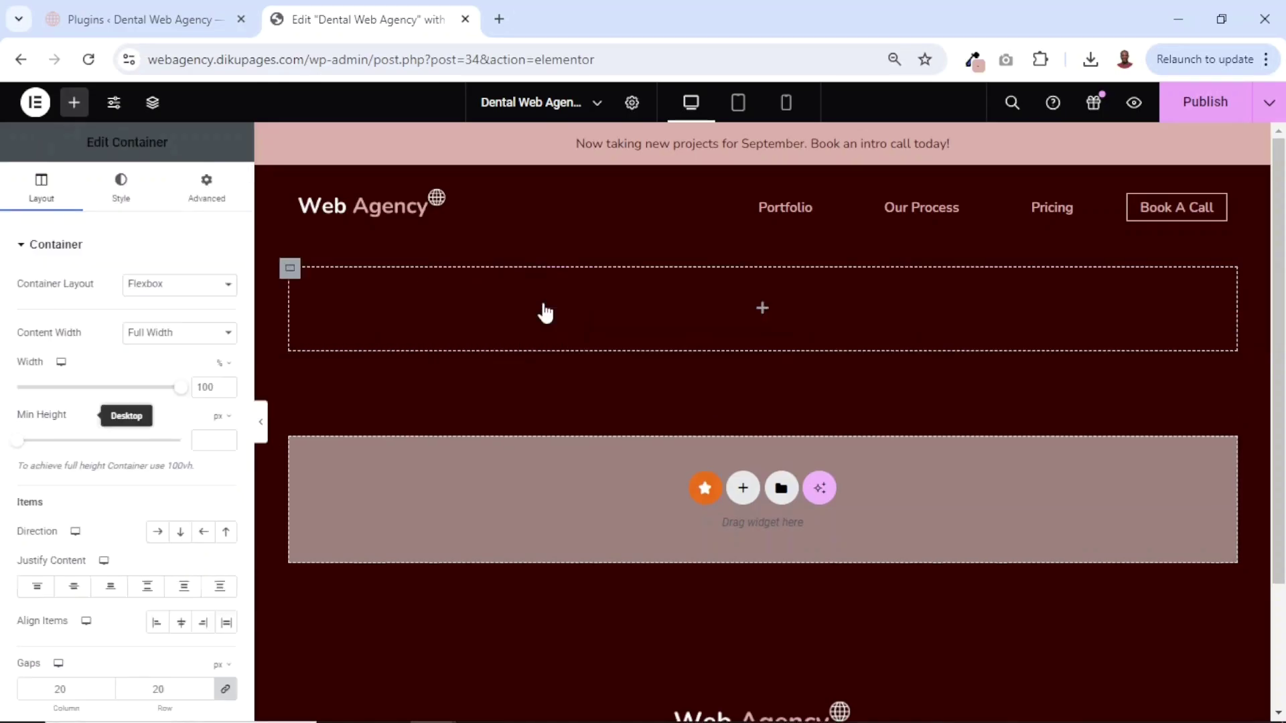
Add a Heading widget to the inner container with the title "Premium website design for dentist"
click(75, 105)
drag(62, 543, 677, 318)
drag(176, 311, 4, 329)
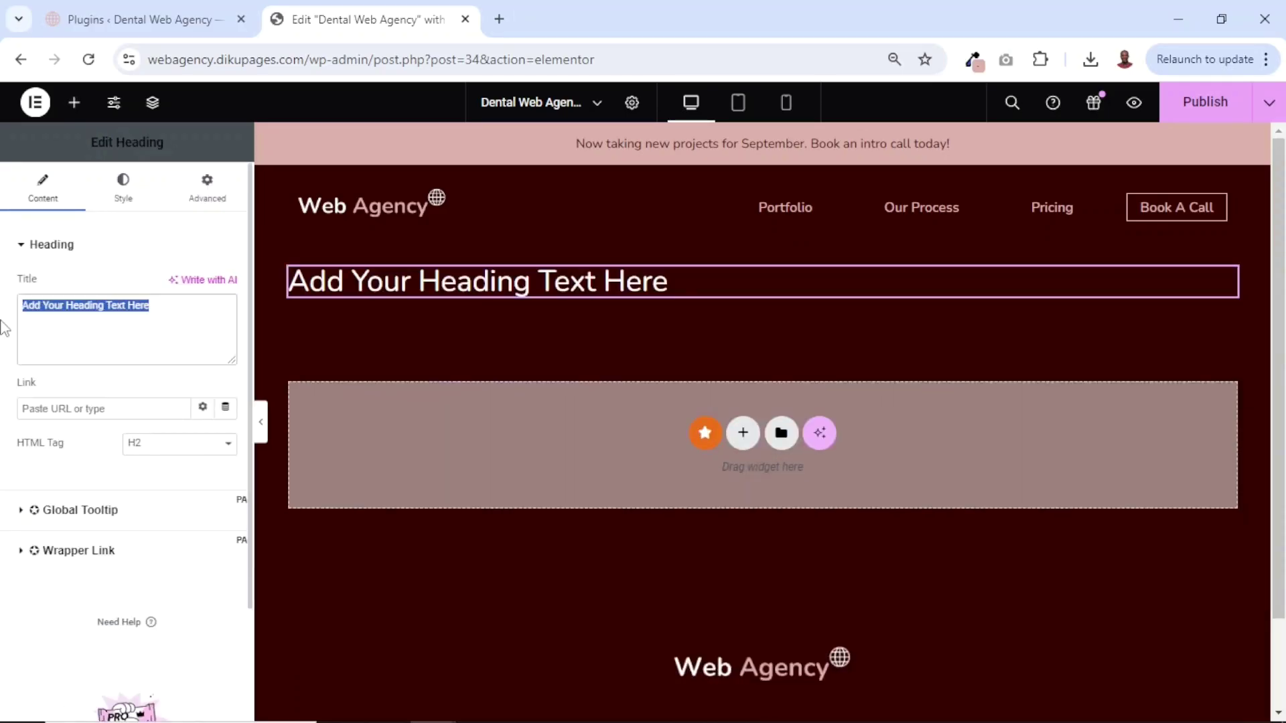
text(Premium website design for dentist)
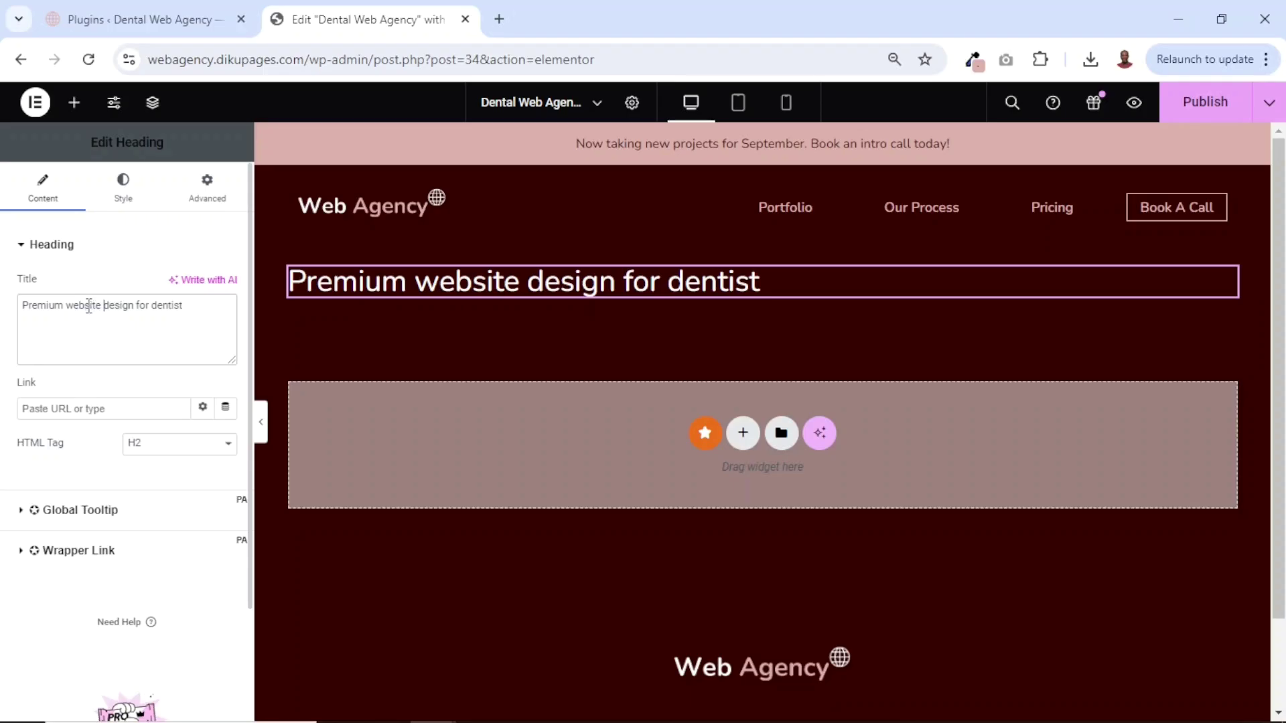
Replace the space between "website" and "design" in the heading title with a <br> line break
key(BackSpace)
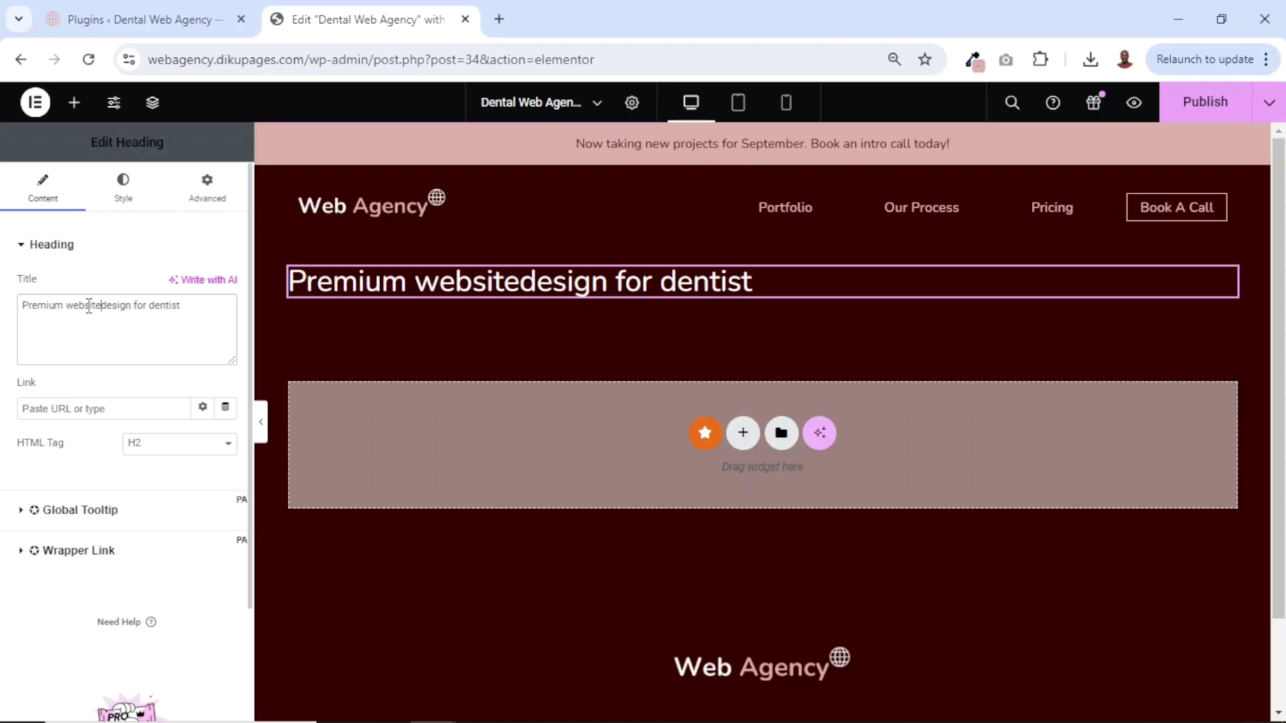
text(<br)
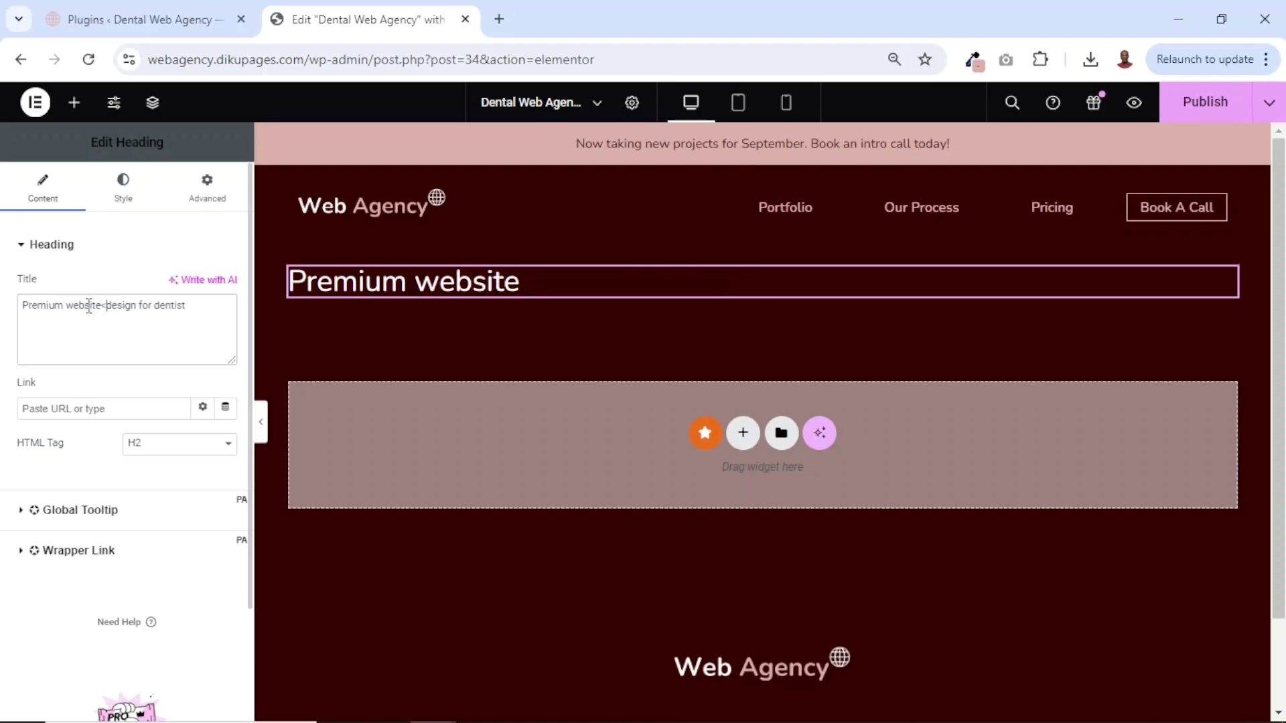
text(>)
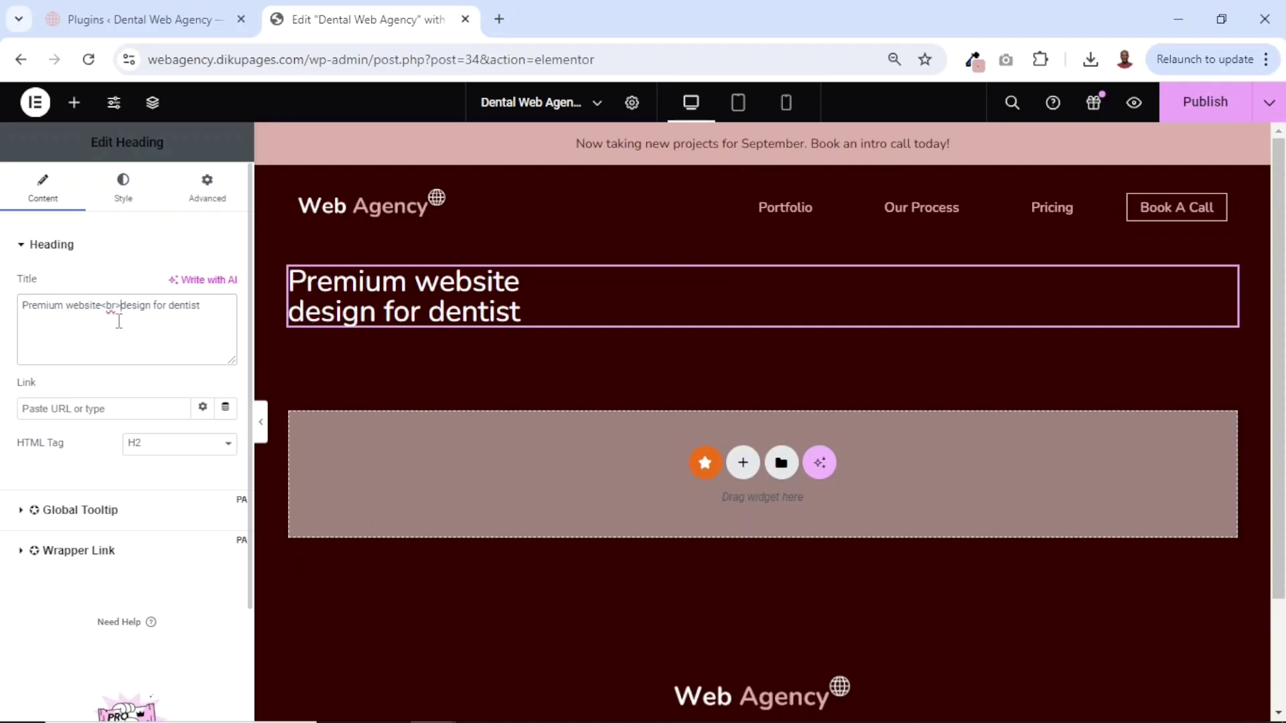
key(shift+Left)
key(shift+Left)
key(shift+Left)
key(shift+Left)
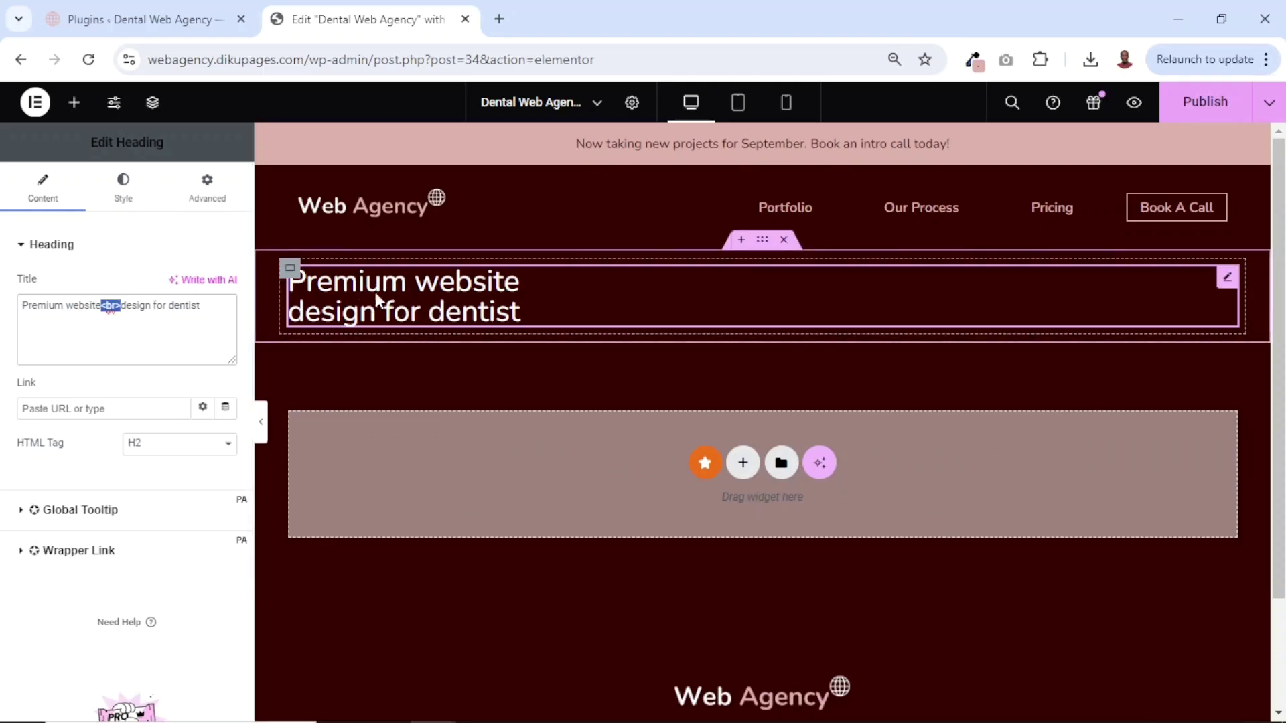
Center the "Premium website design for dentist" heading and set its font size to 130 px
click(122, 192)
click(180, 288)
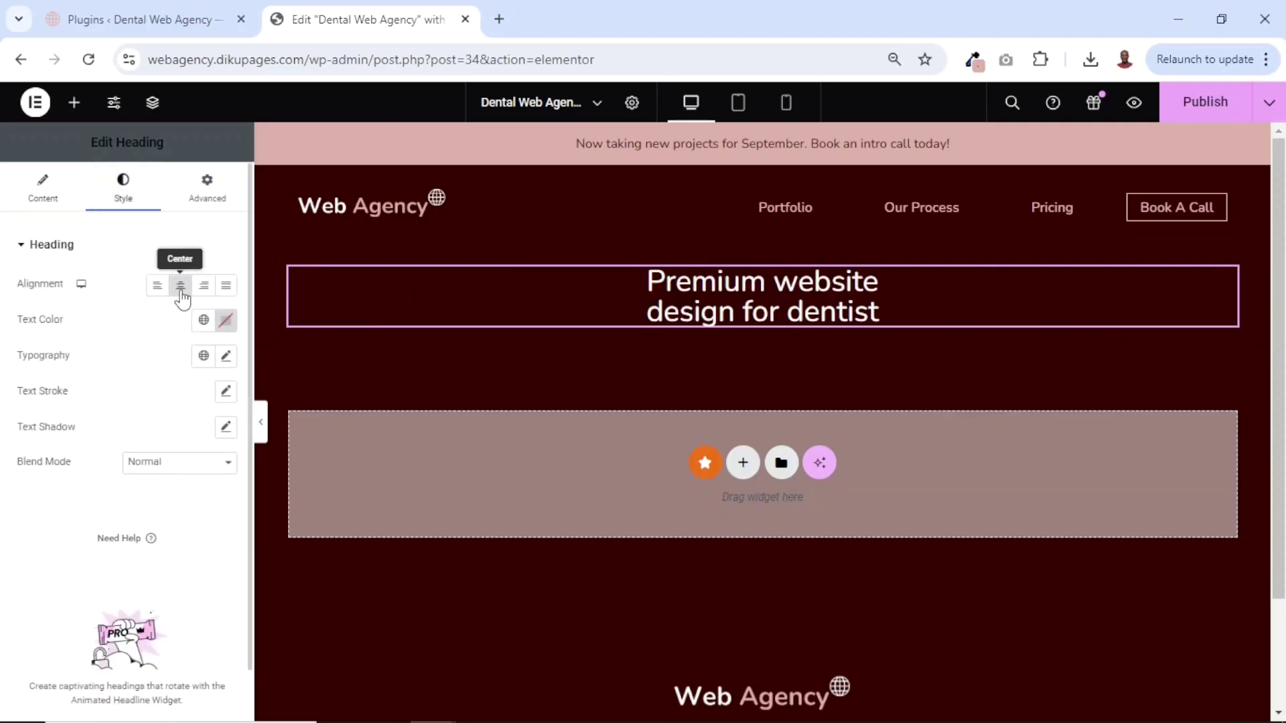
click(225, 360)
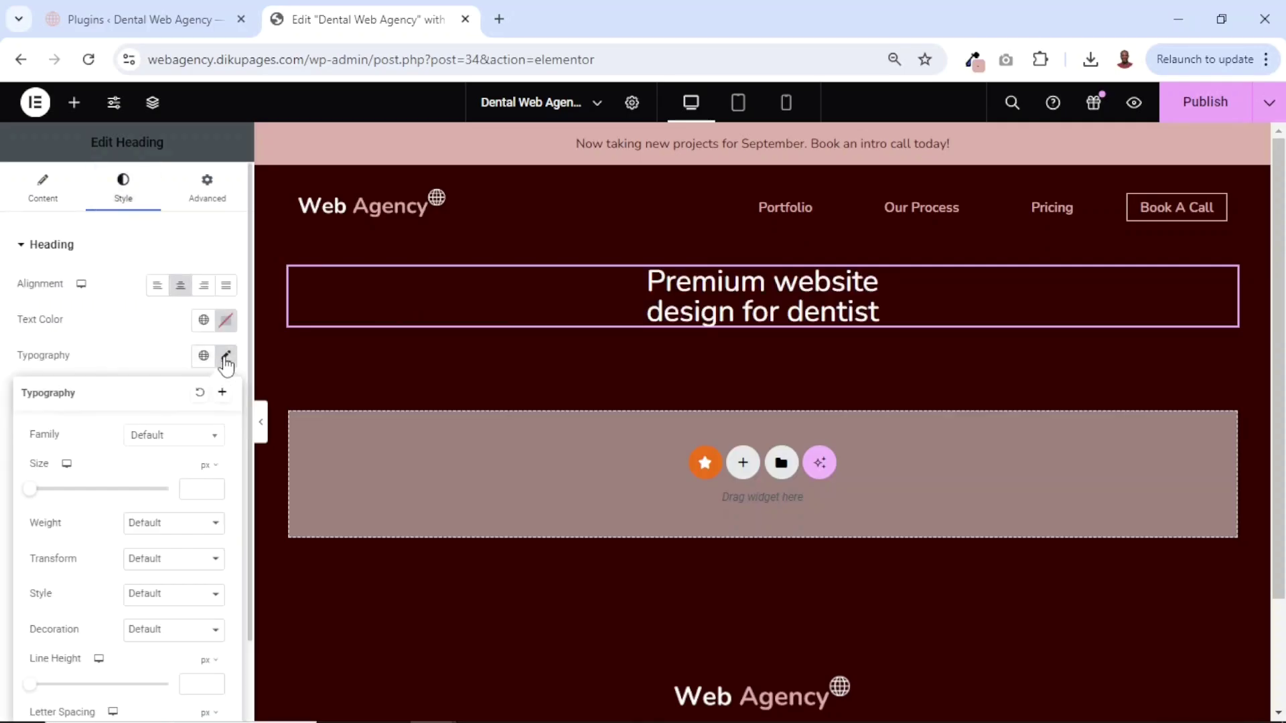
click(199, 494)
text(1)
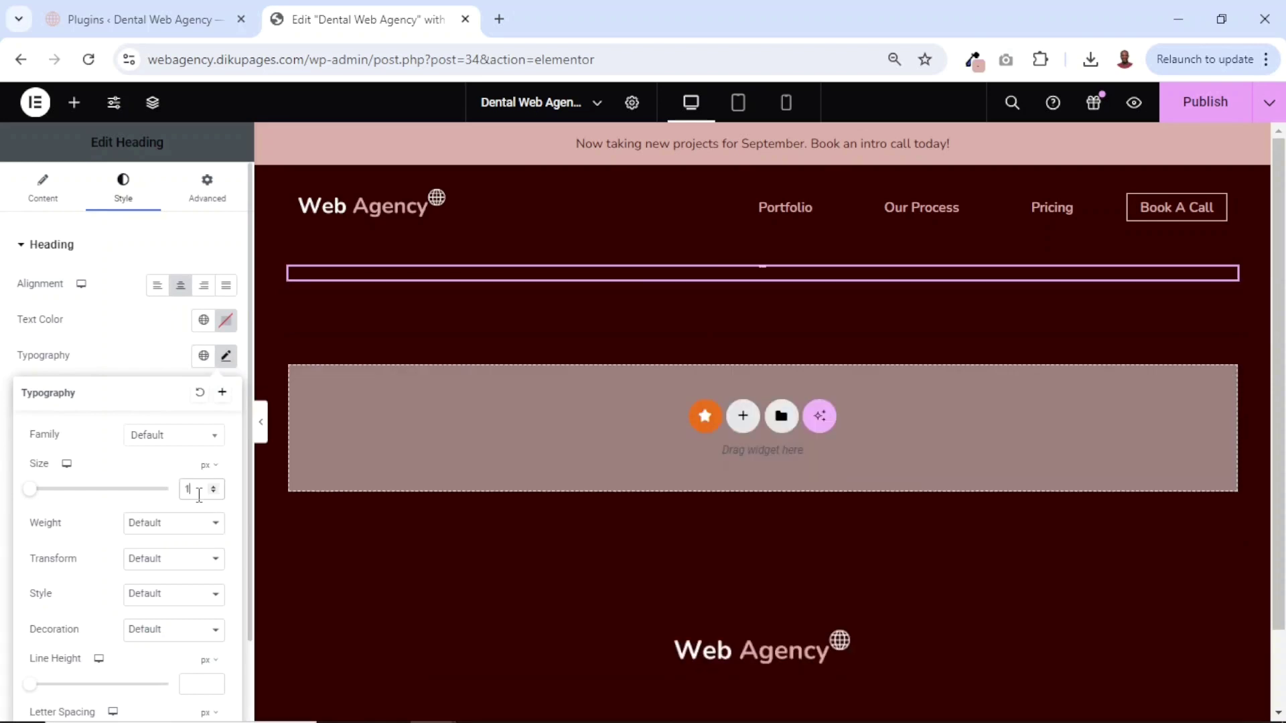
text(30)
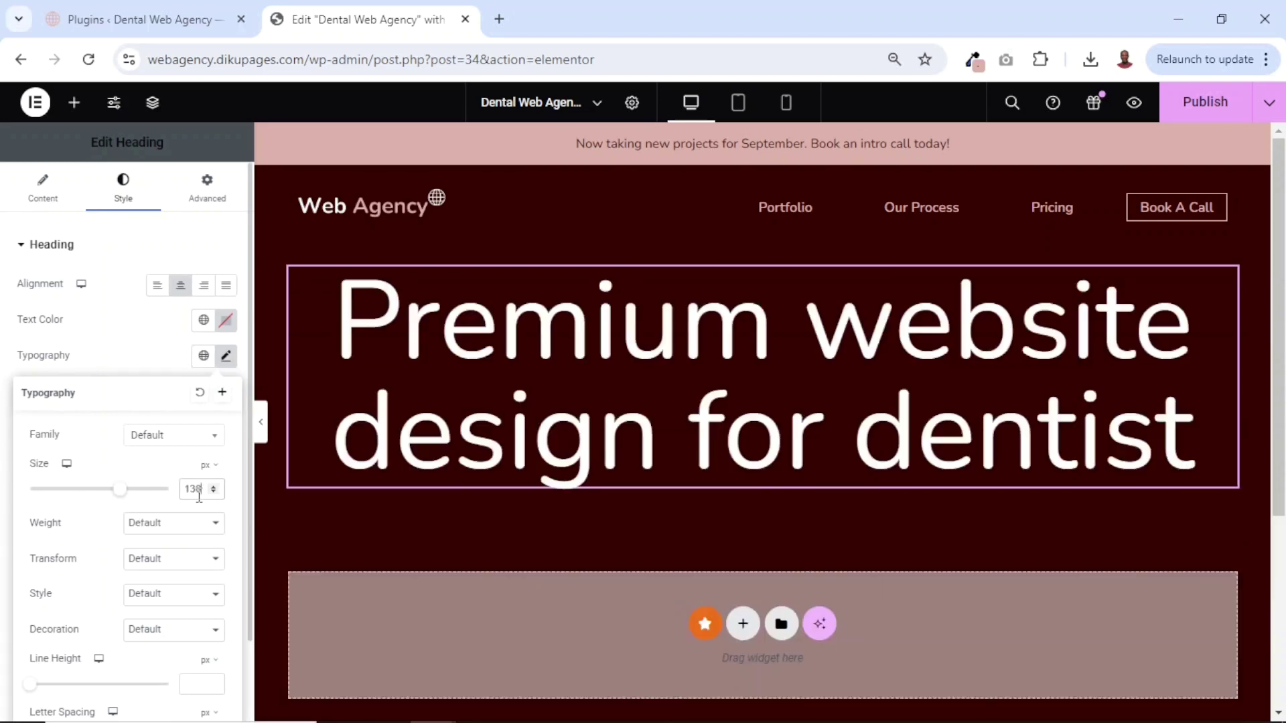
Add a Text Editor widget below the heading reading "Your new custom sales website, ready in 10 days or less."
click(75, 105)
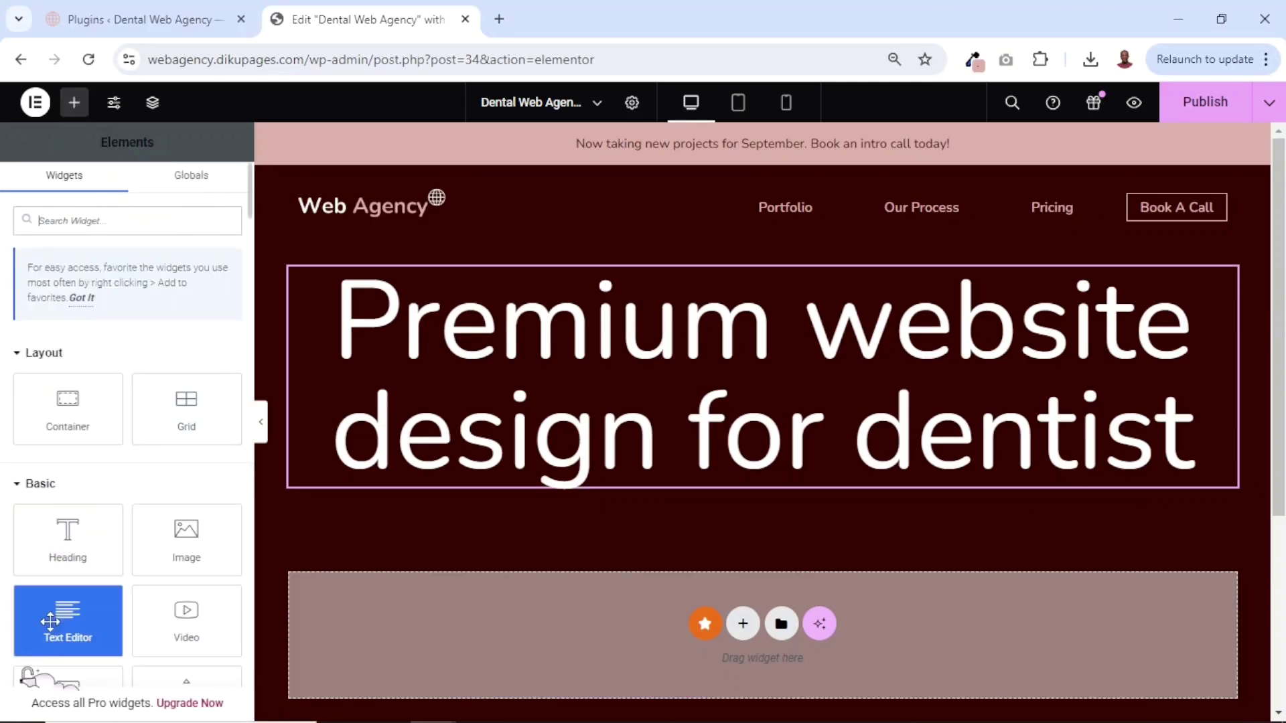
drag(54, 621, 512, 491)
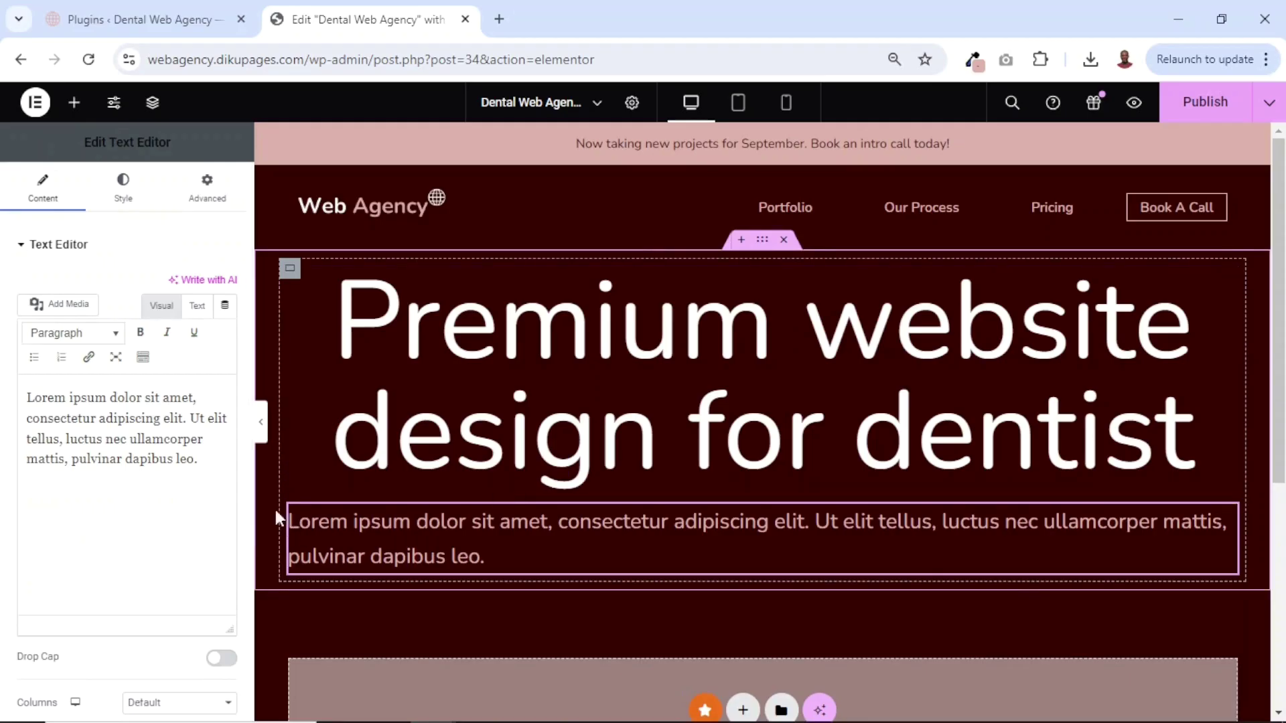
drag(215, 459, 3, 412)
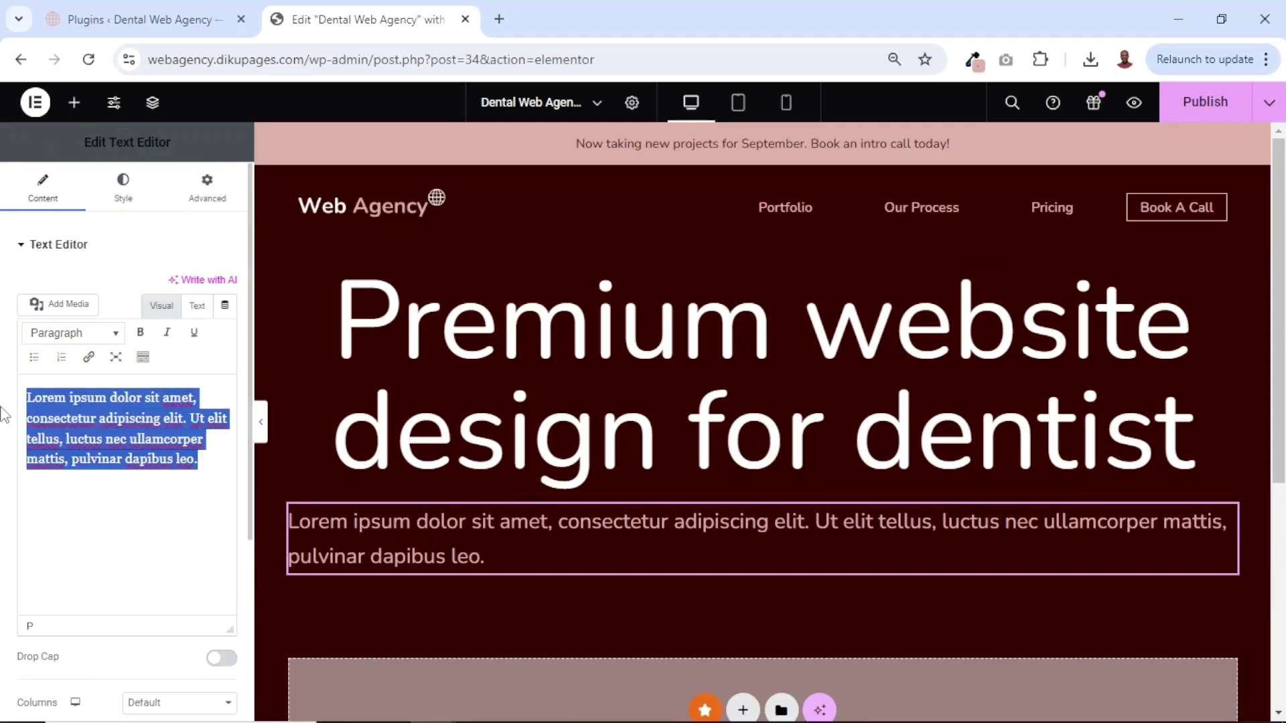
key(BackSpace)
text(Your new custom sales website, ready in 10 days or less.)
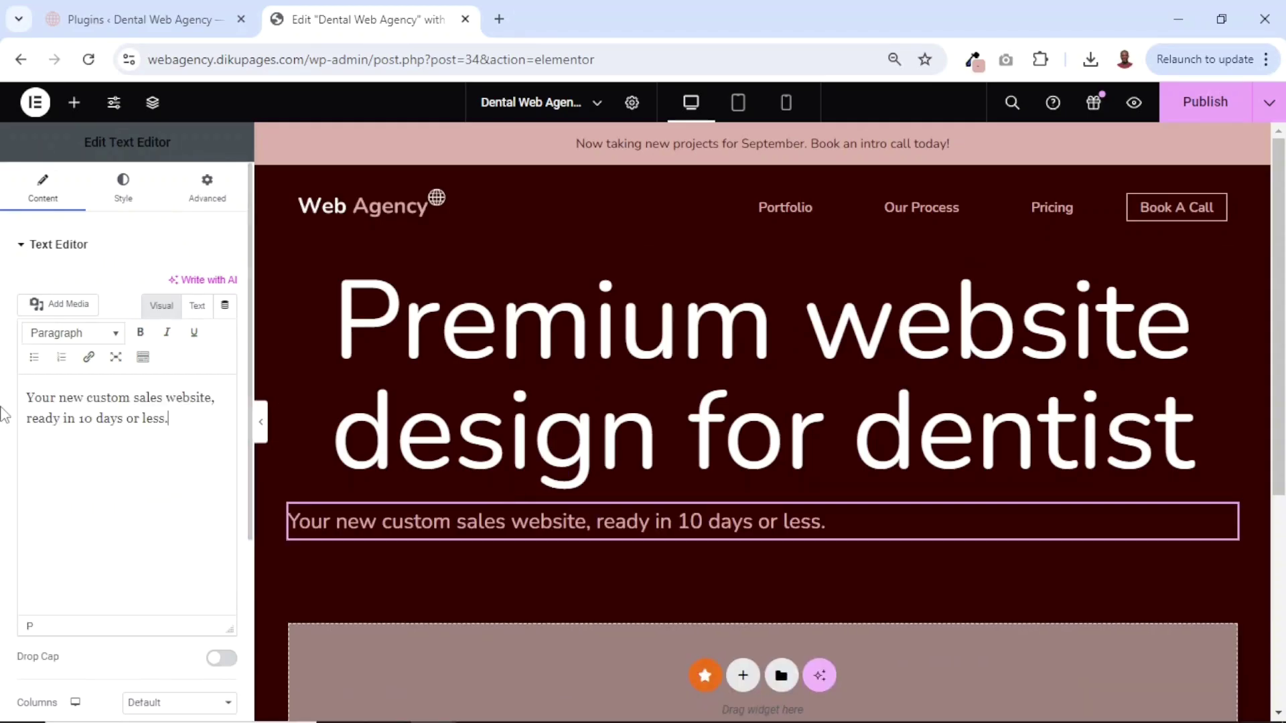
Center-align the tagline text under the heading and save the page
click(125, 203)
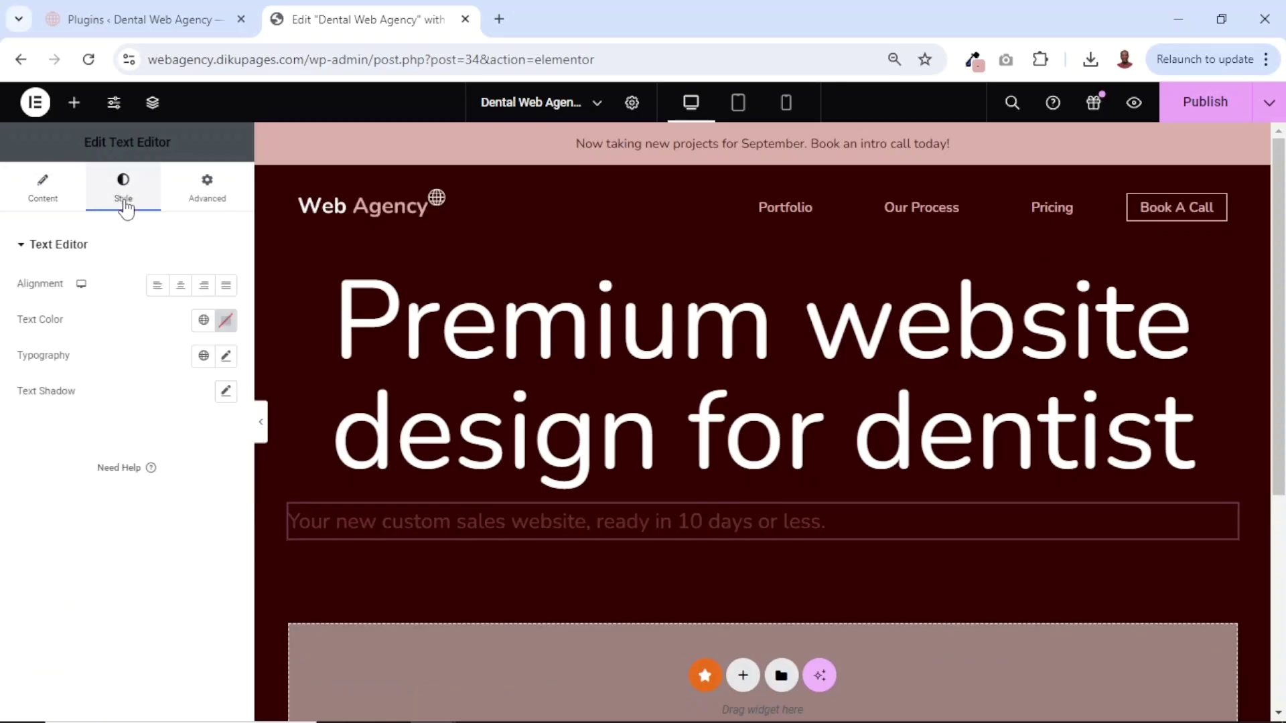
click(180, 287)
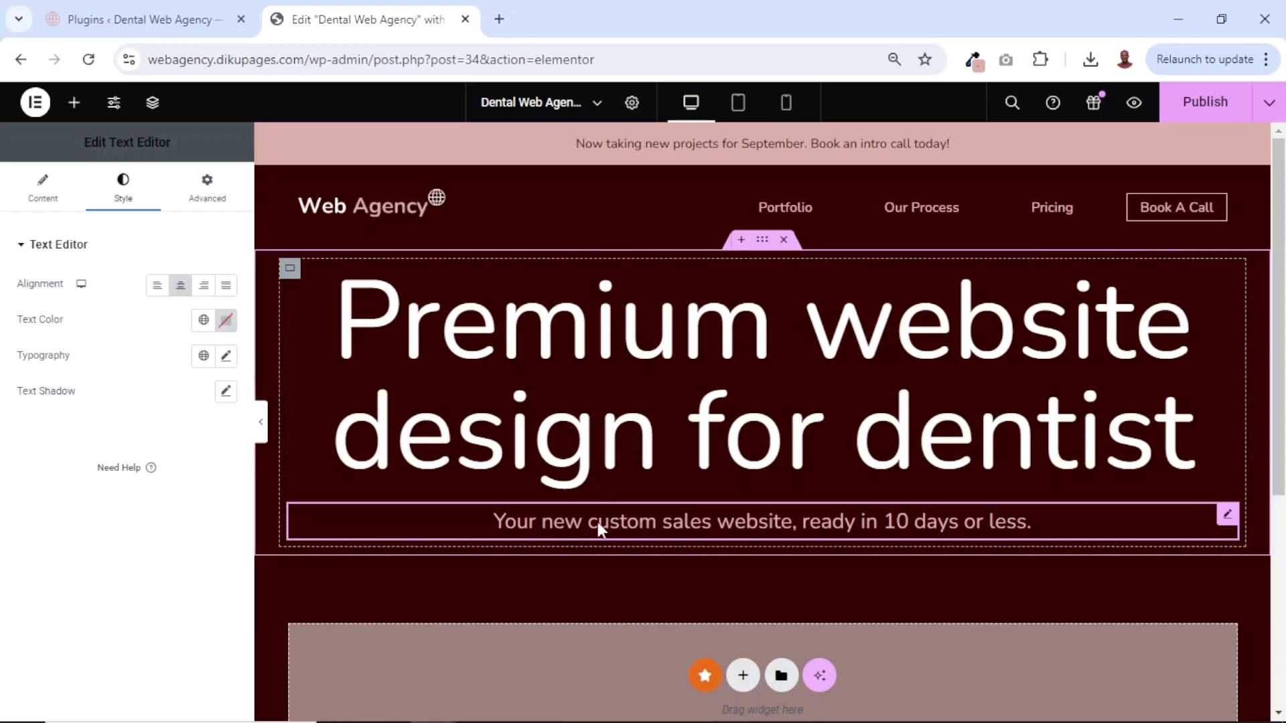
key(ctrl+s)
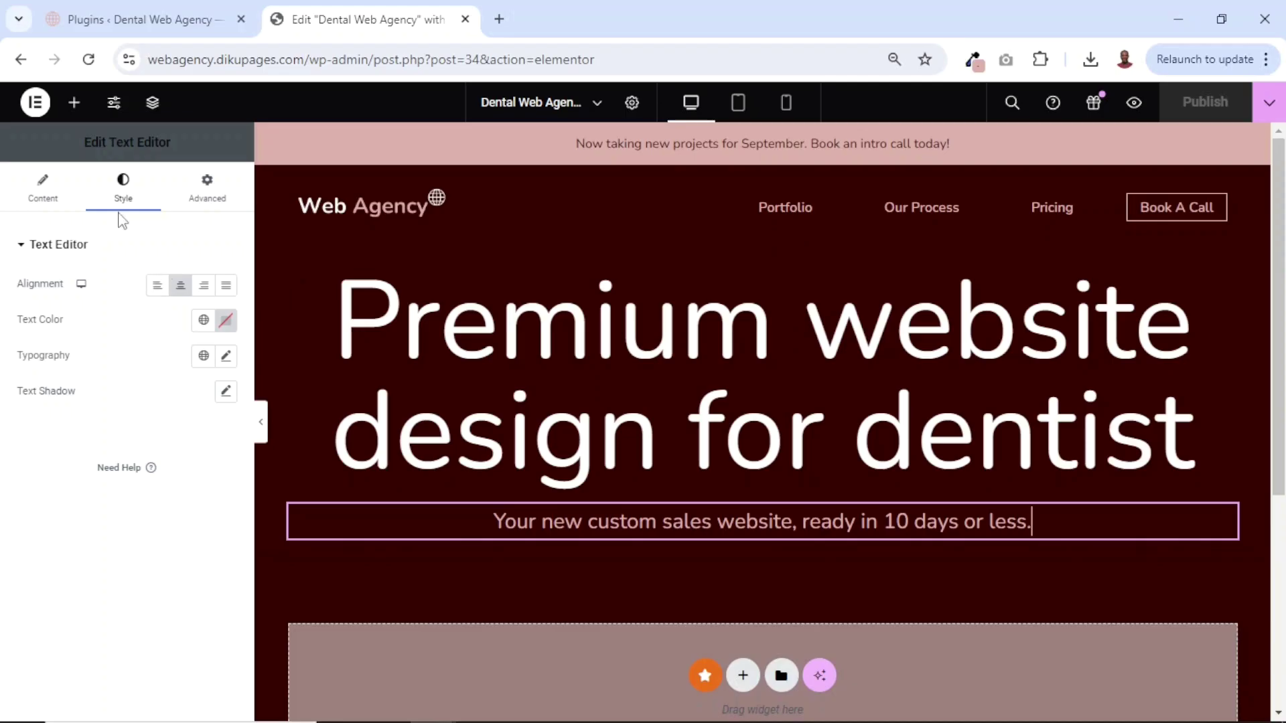
Add a container below the tagline text and nest another container inside it
click(74, 102)
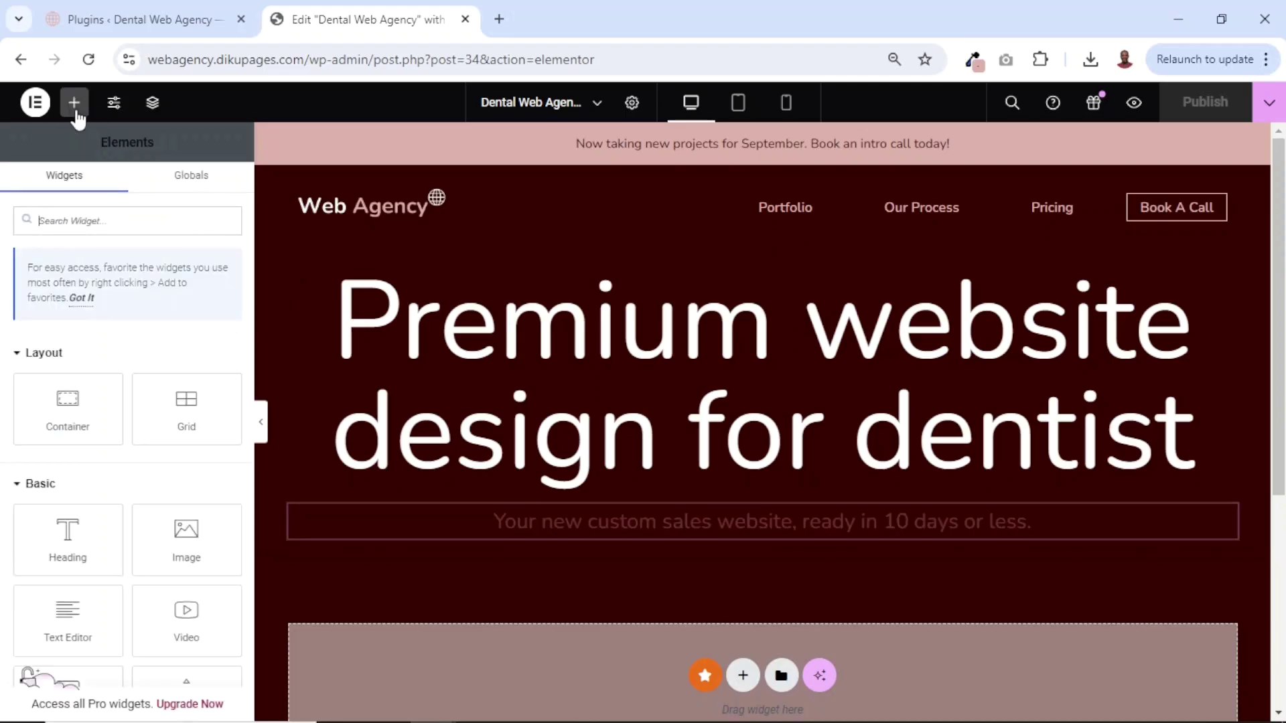
drag(68, 410, 480, 540)
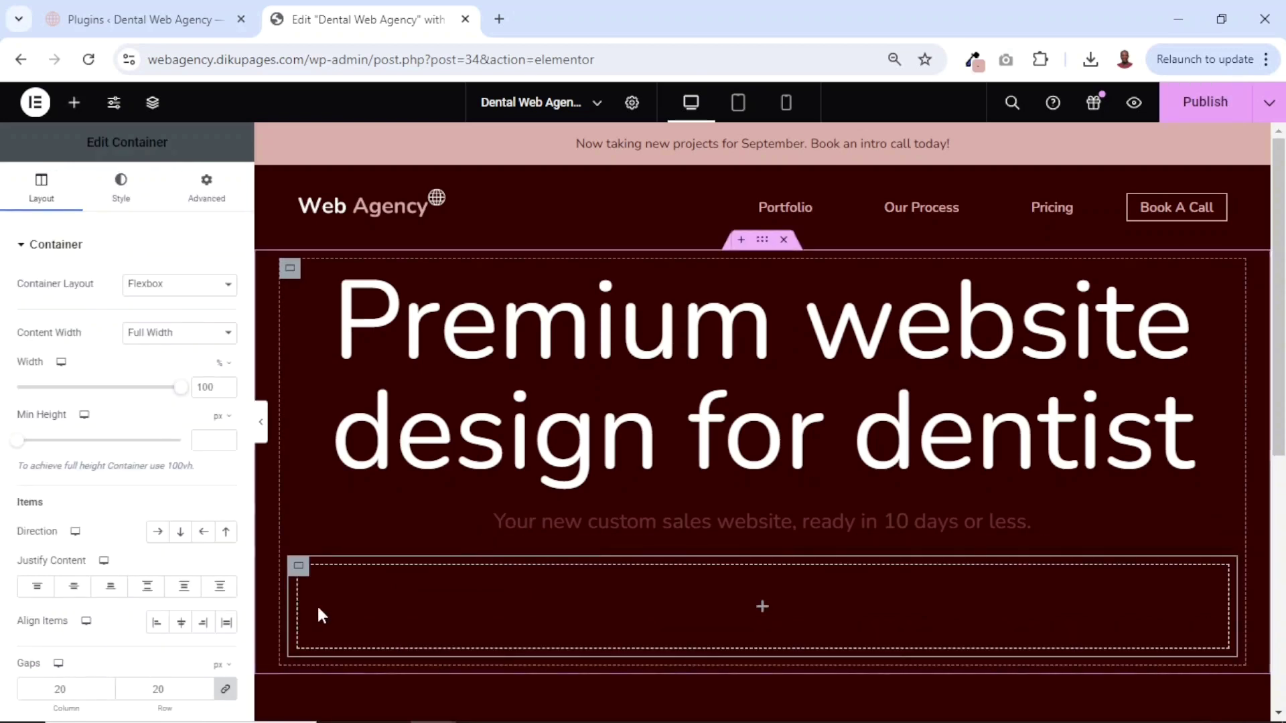
click(75, 105)
drag(70, 402, 450, 596)
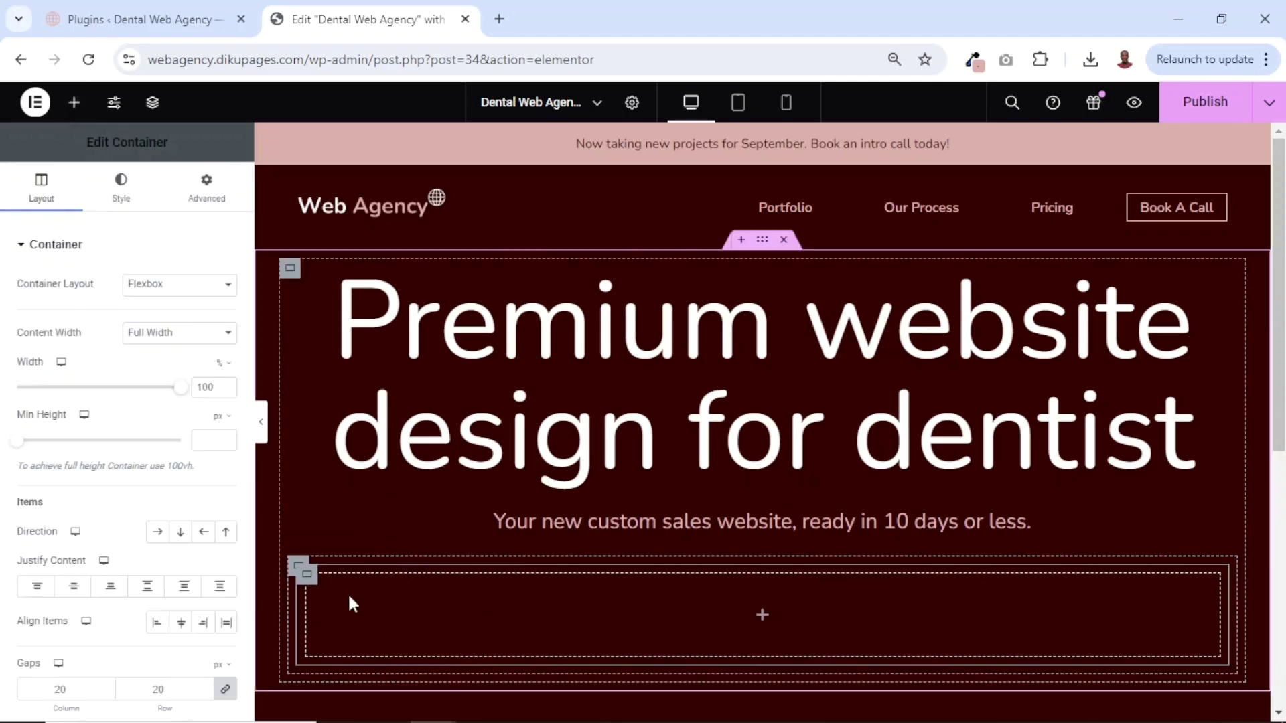
Duplicate the innermost container and set the parent container's direction to horizontal row so both sit side by side
right_click(304, 575)
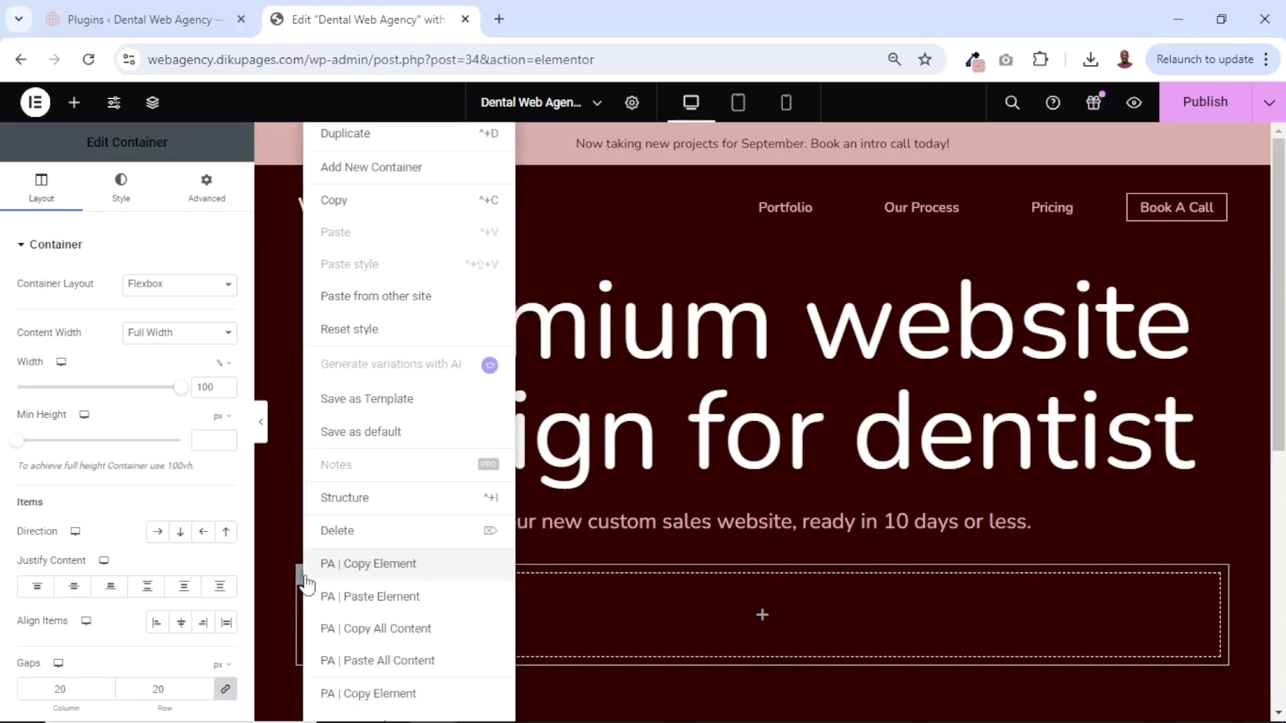
click(371, 139)
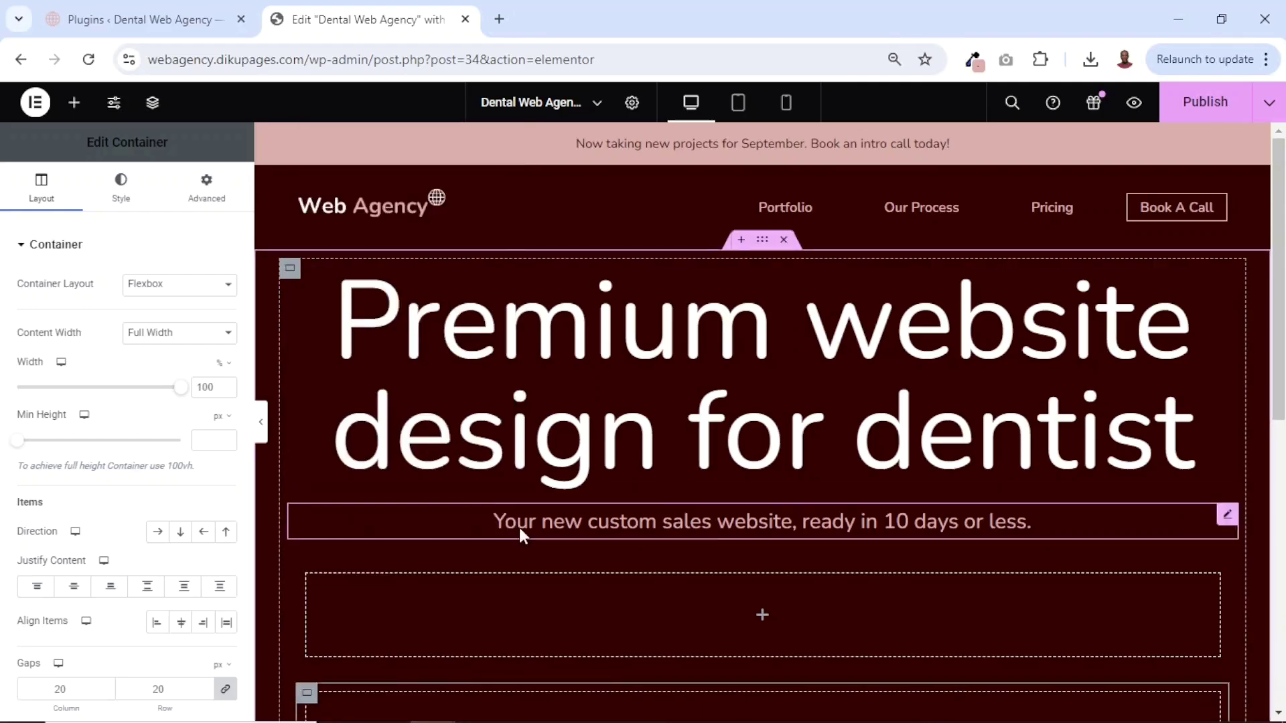
scroll(544, 598, down, 1)
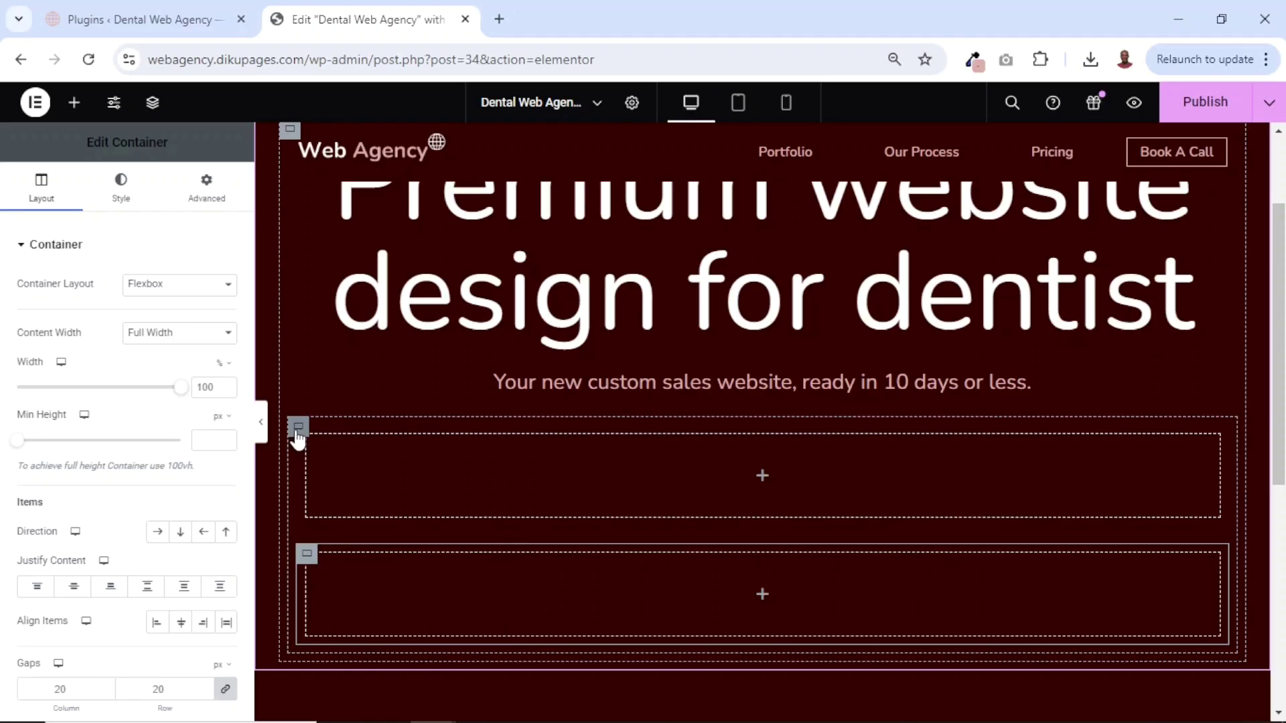
click(159, 534)
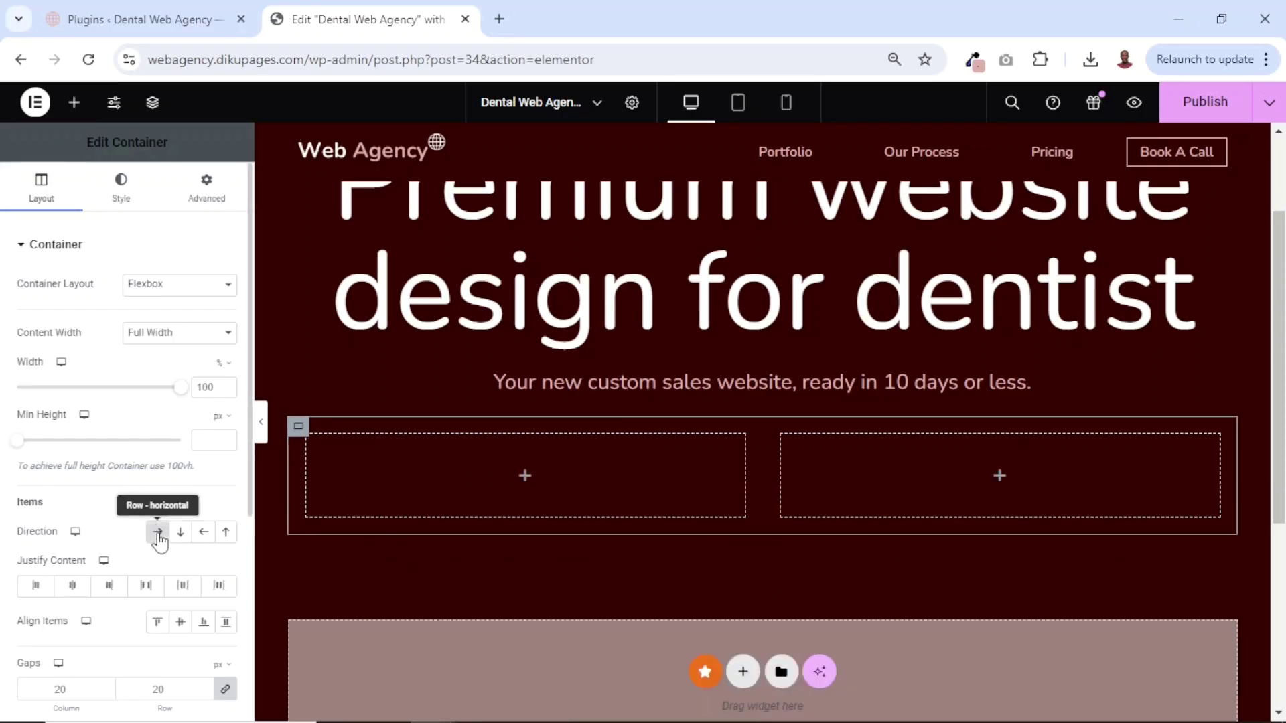
Add a Button widget to the first of the two side-by-side containers and set its text to "Book A Call"
click(75, 104)
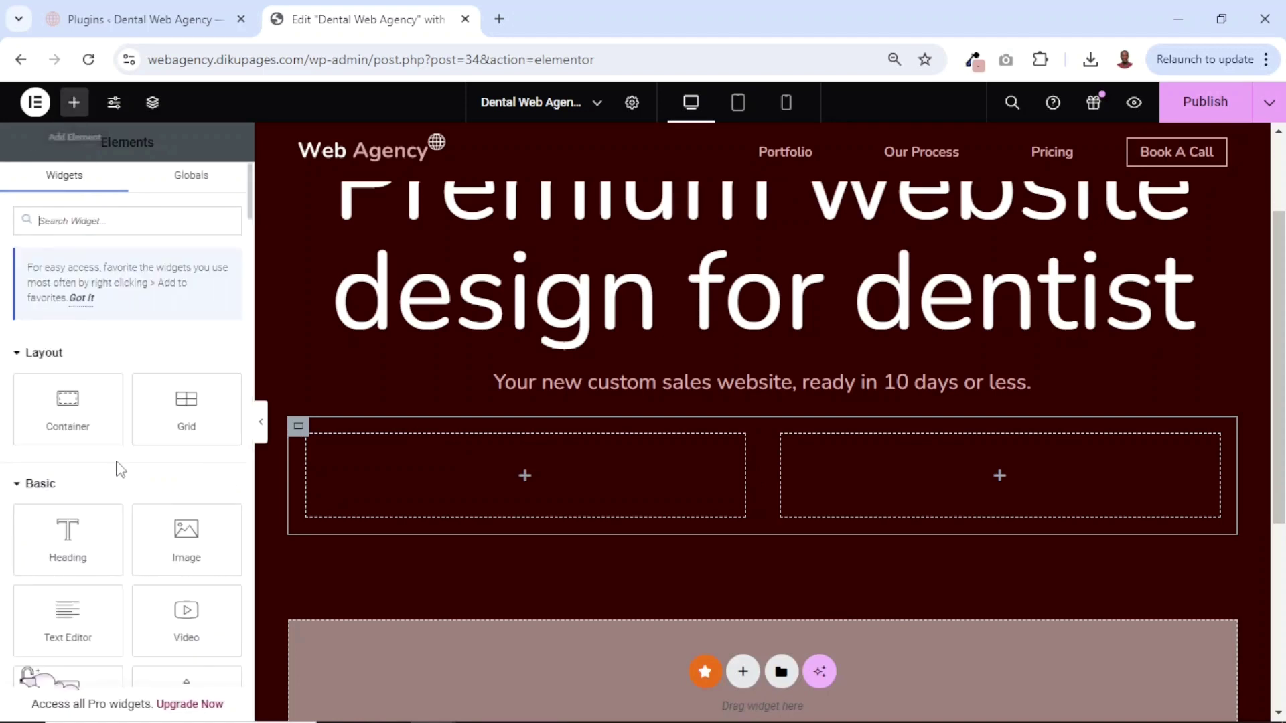
scroll(129, 502, down, 4)
drag(78, 471, 488, 477)
drag(188, 320, 60, 339)
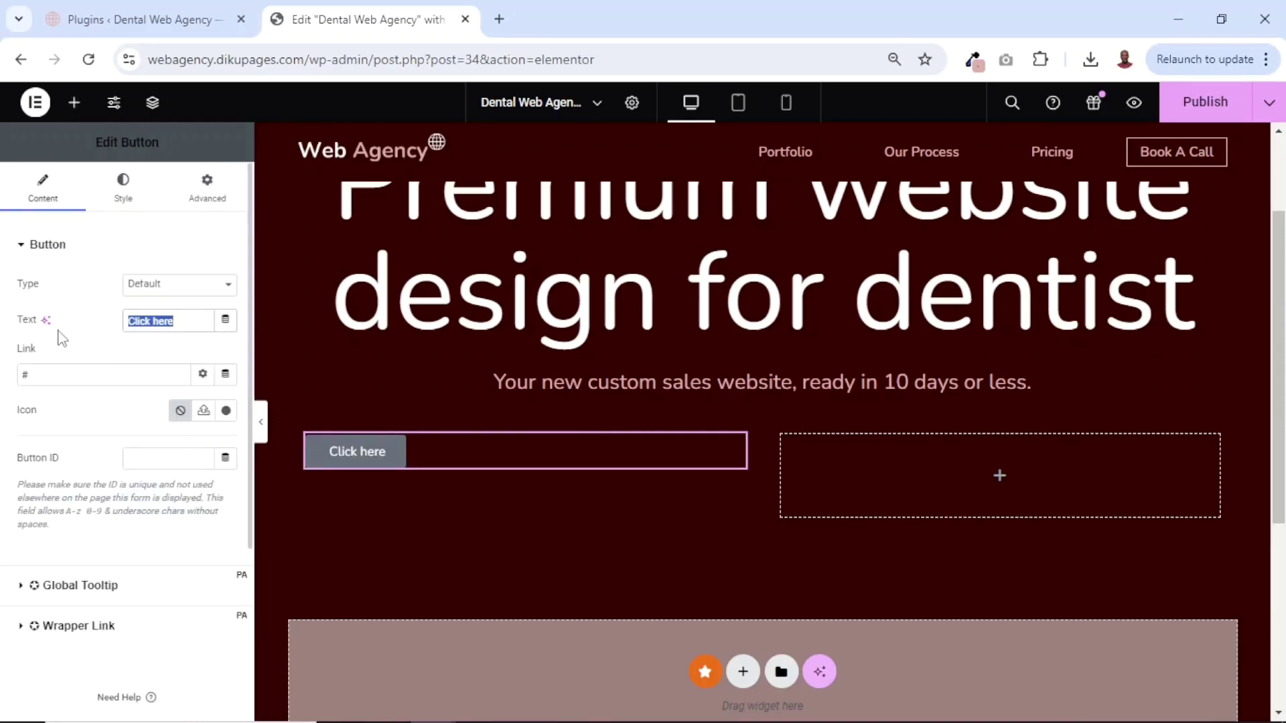
text(Book)
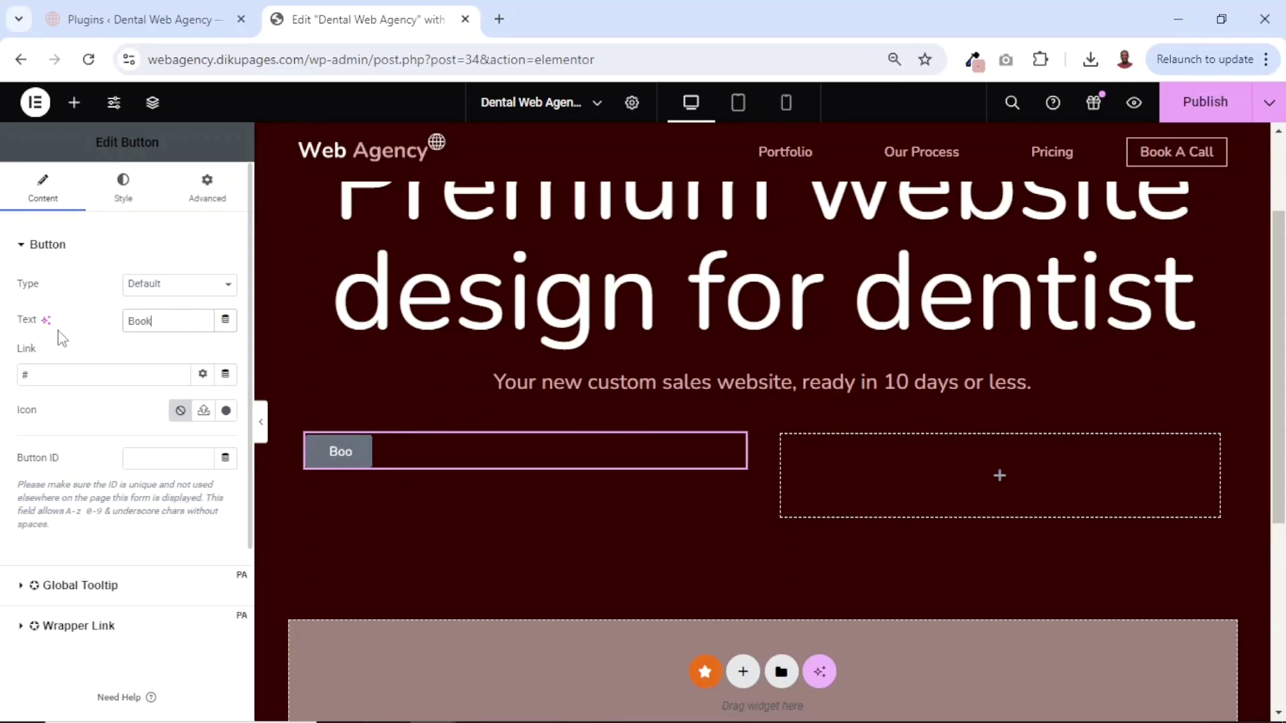
text( A Call)
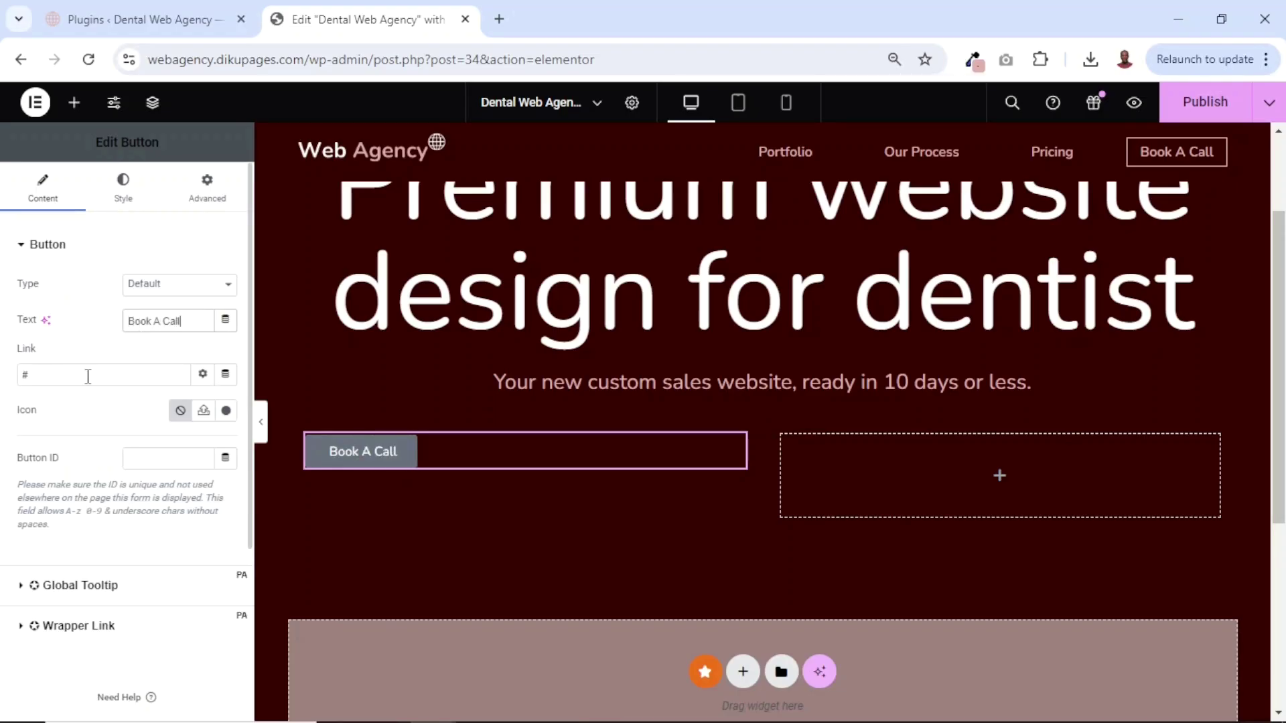
click(71, 377)
Position the Book A Call button at the right of its container and set its font size to 20 px
click(127, 196)
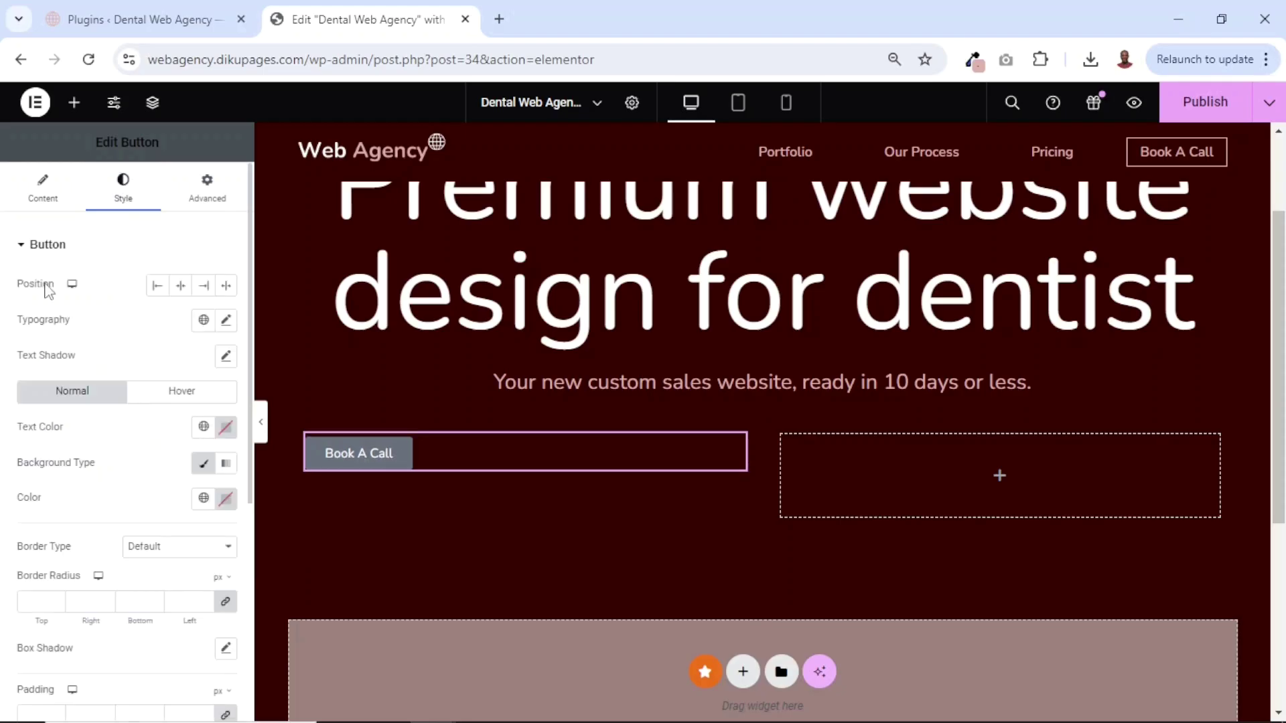
click(205, 287)
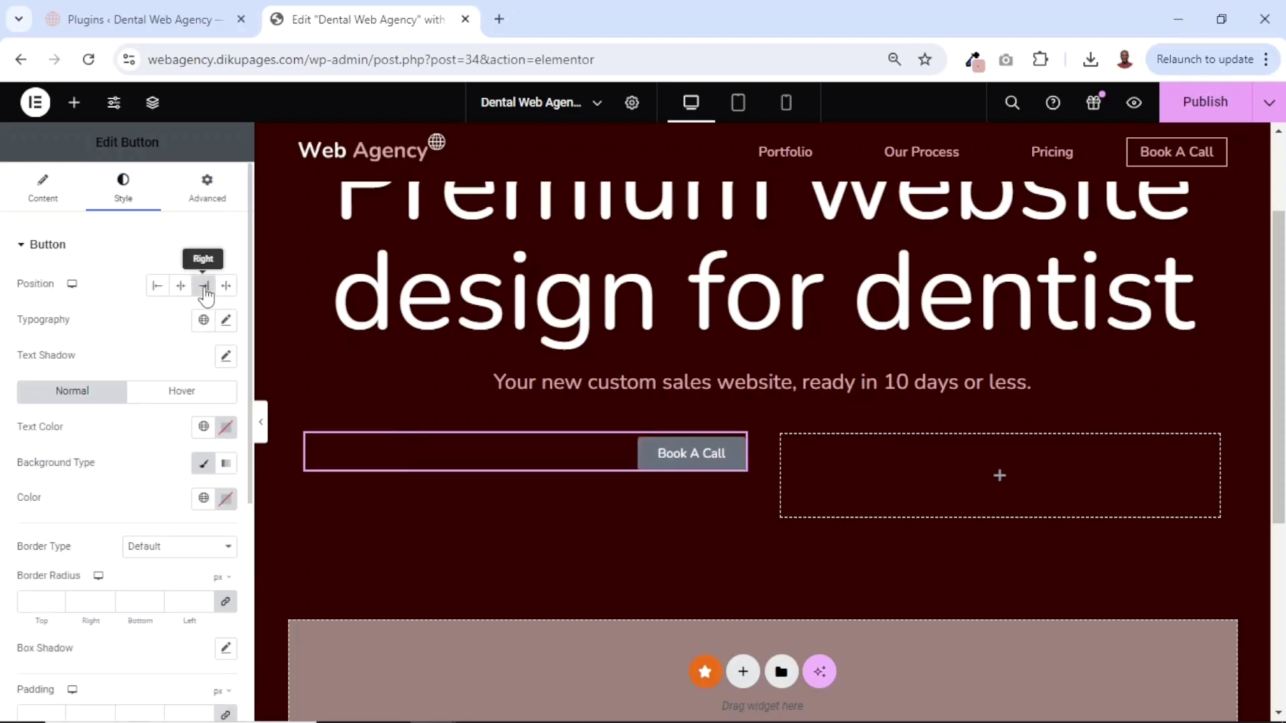
click(225, 320)
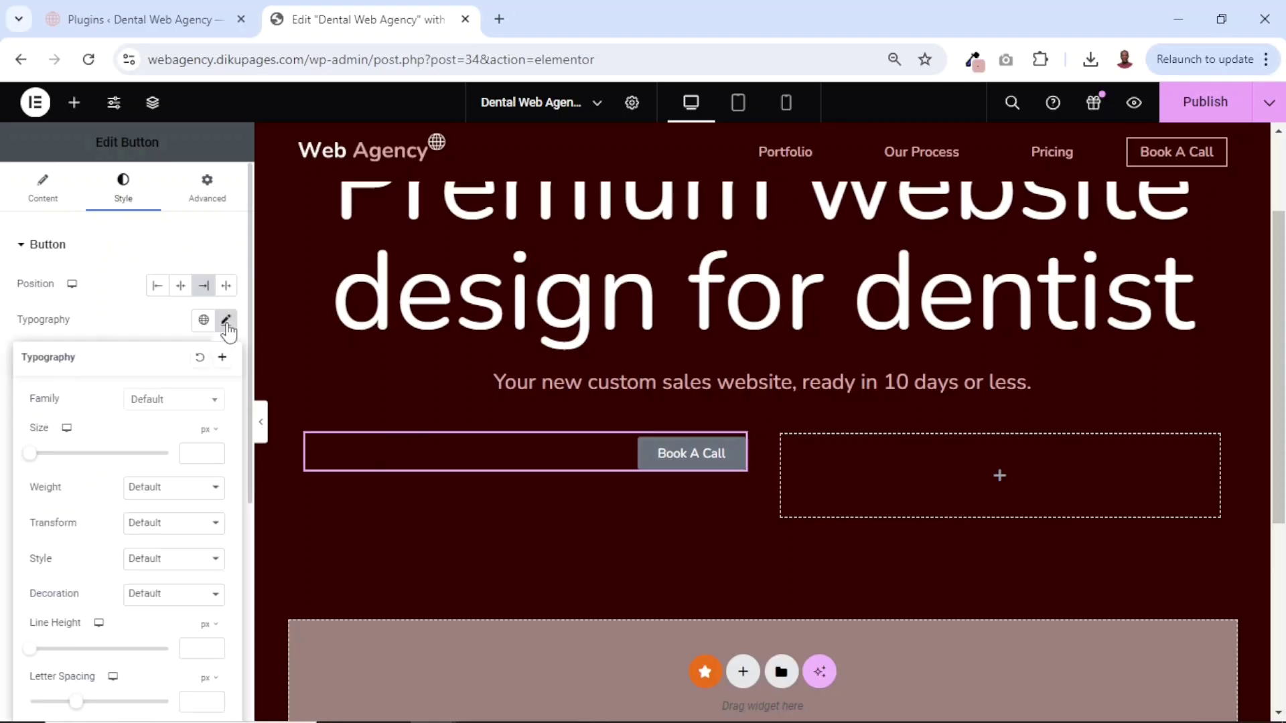
click(199, 458)
text(20)
click(127, 319)
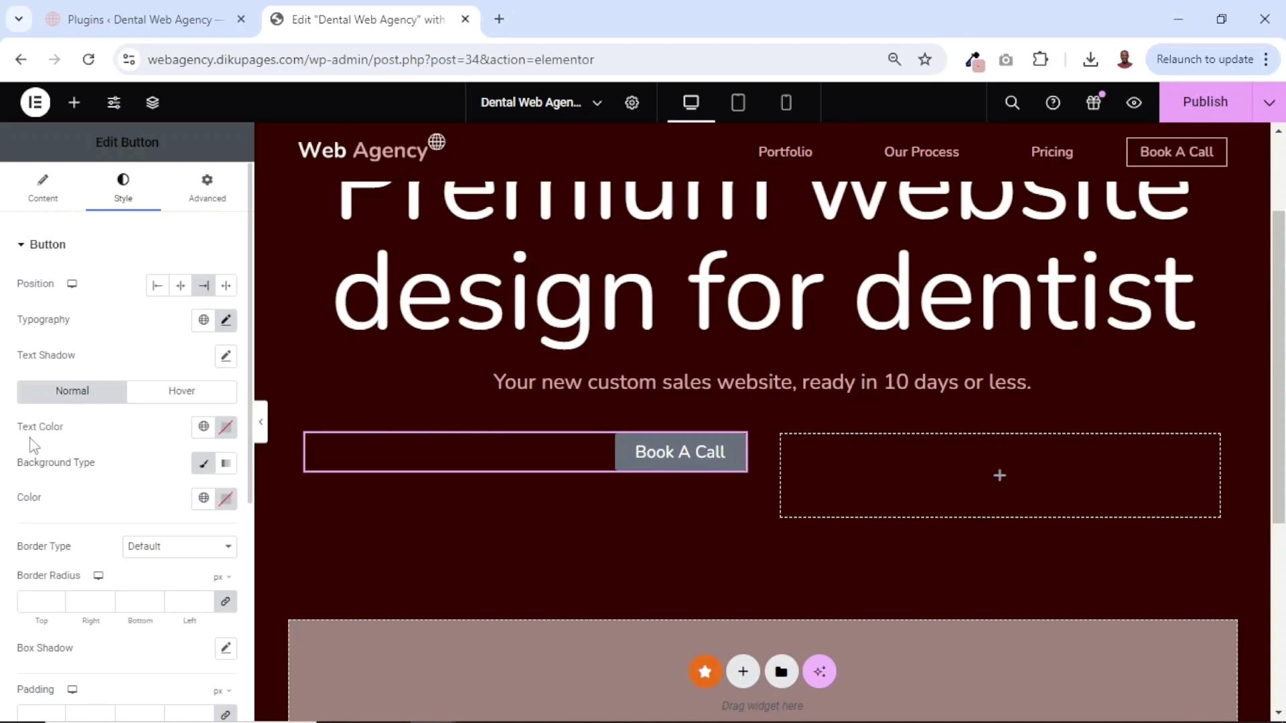
Set the Book A Call button's text color to Theme Palette Color 4 and its background to transparent #02010100
click(202, 426)
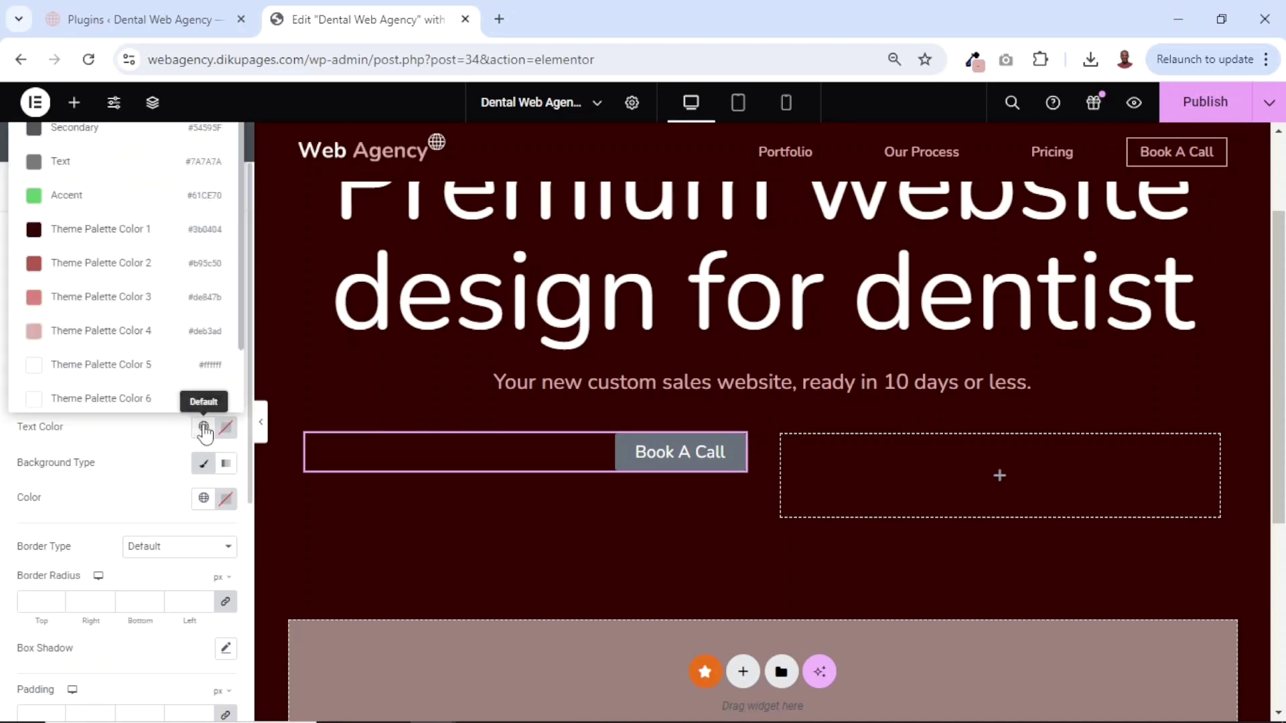
click(72, 335)
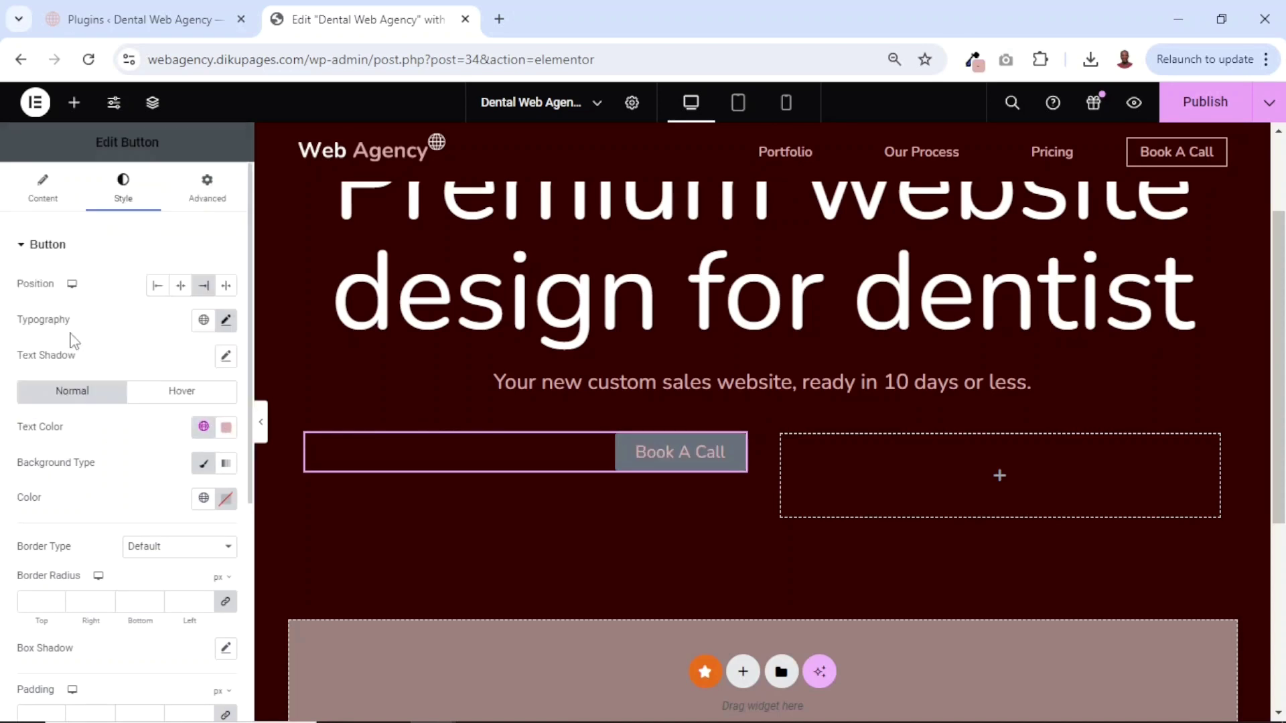
click(227, 501)
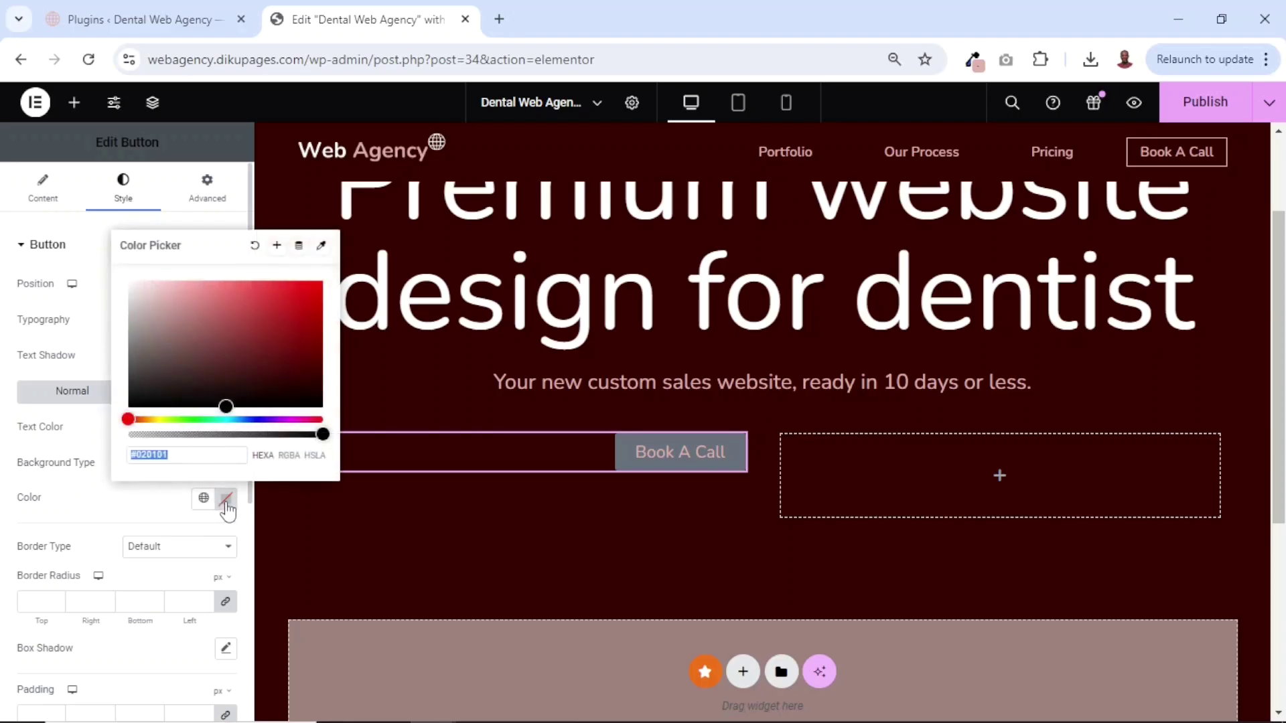
click(236, 450)
text(00)
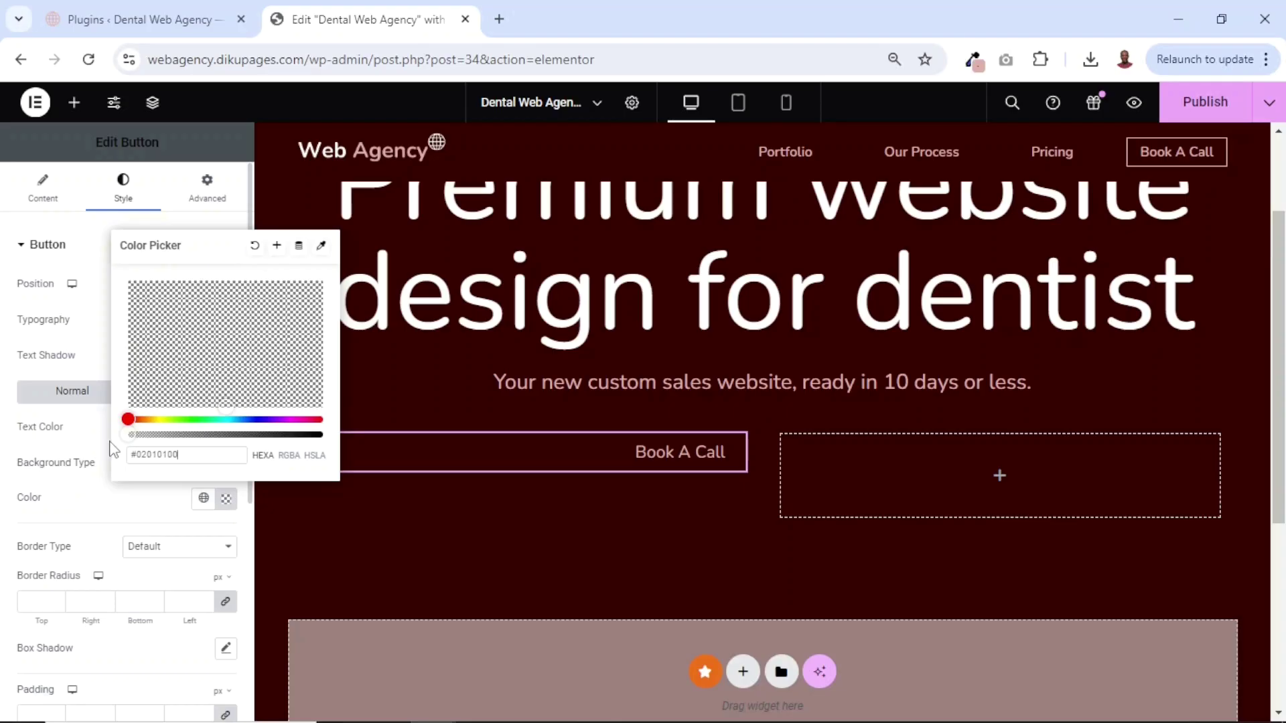
click(113, 450)
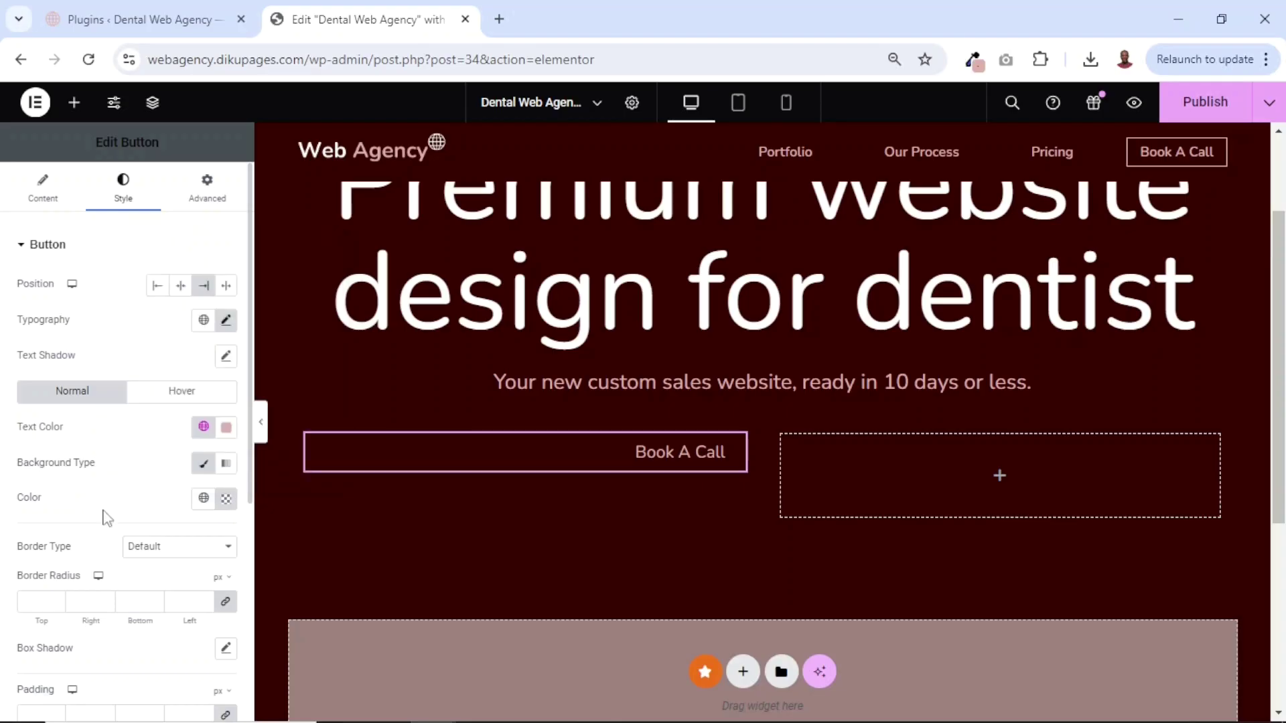
Give the Book A Call button a solid border with a width of 2 px on all sides
click(168, 556)
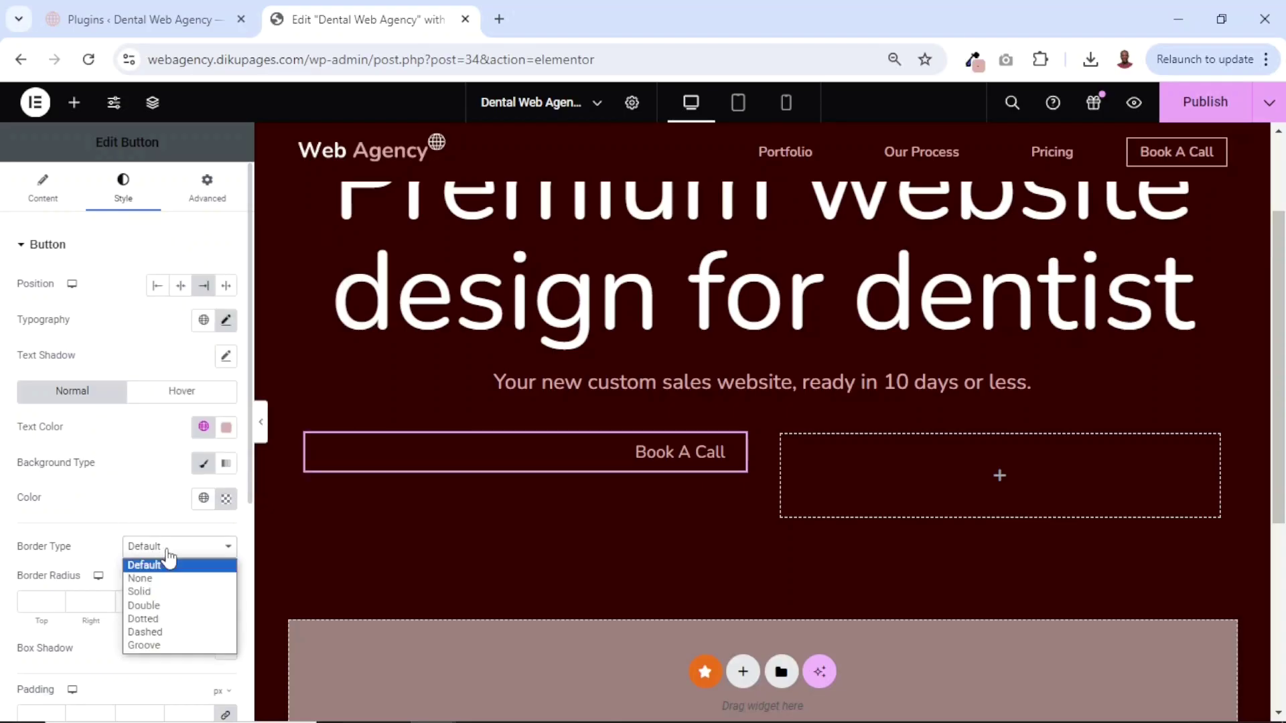
click(167, 593)
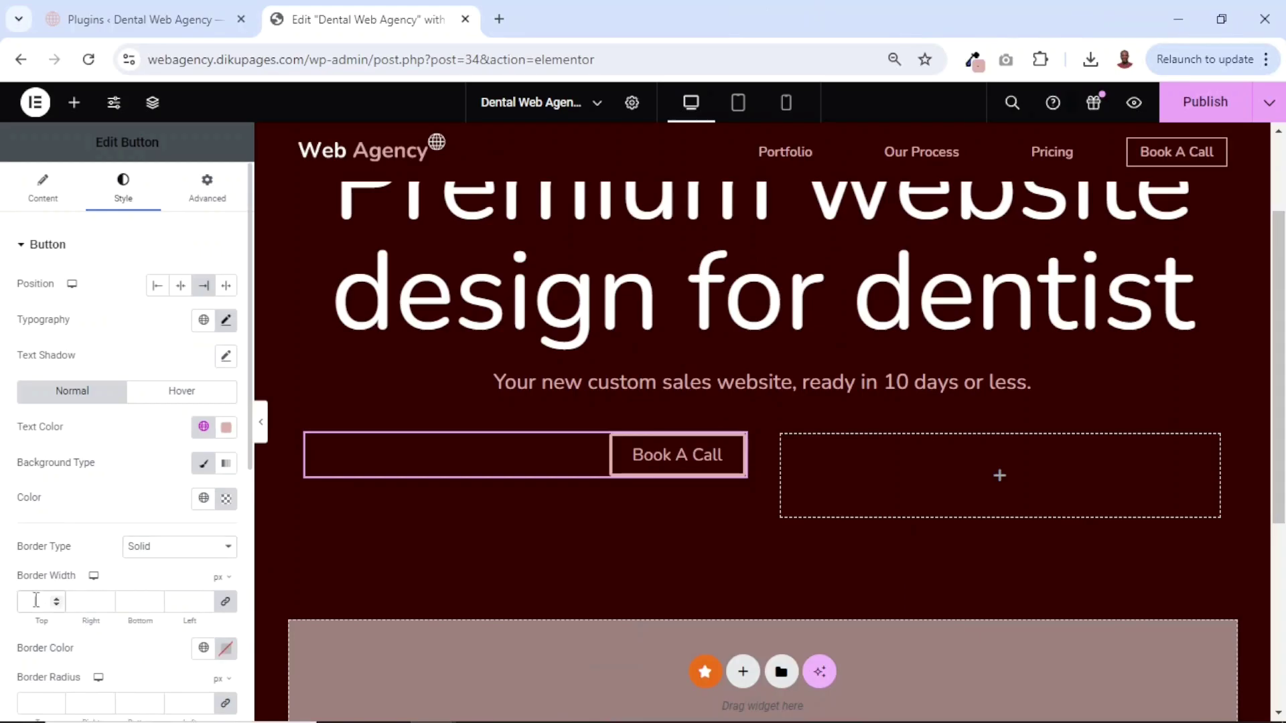
click(37, 600)
text(2)
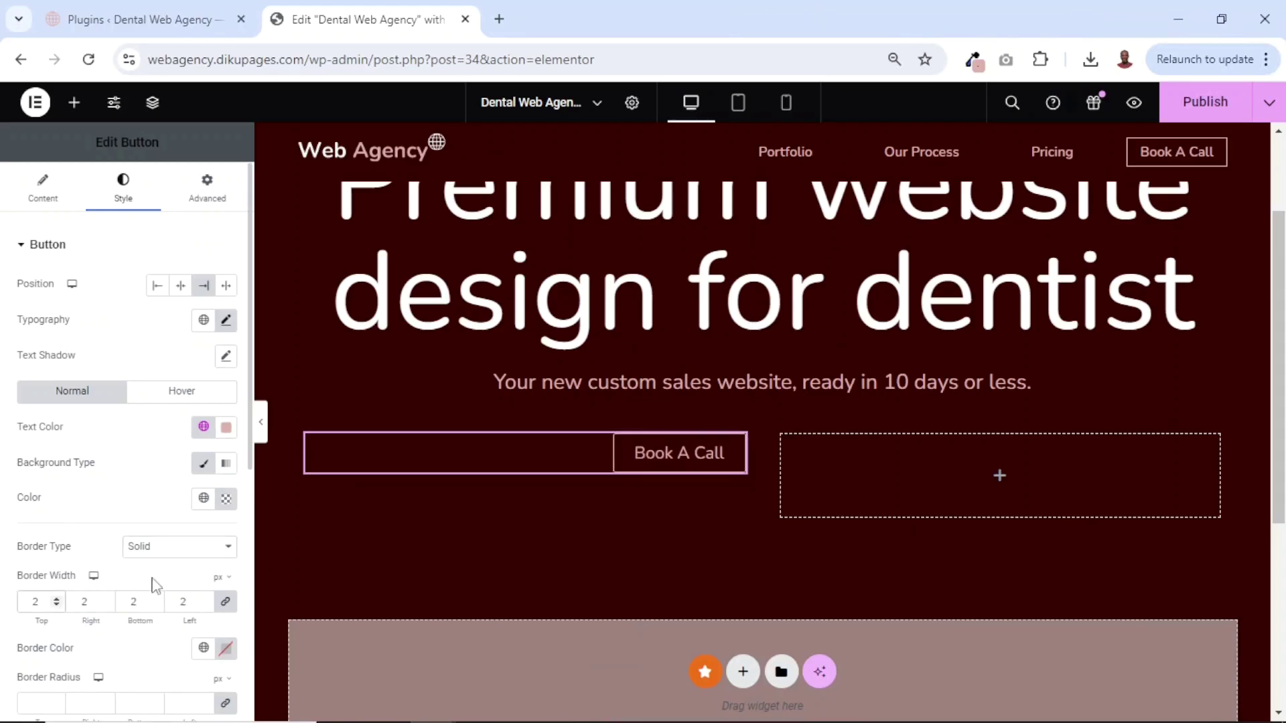
scroll(148, 640, down, 3)
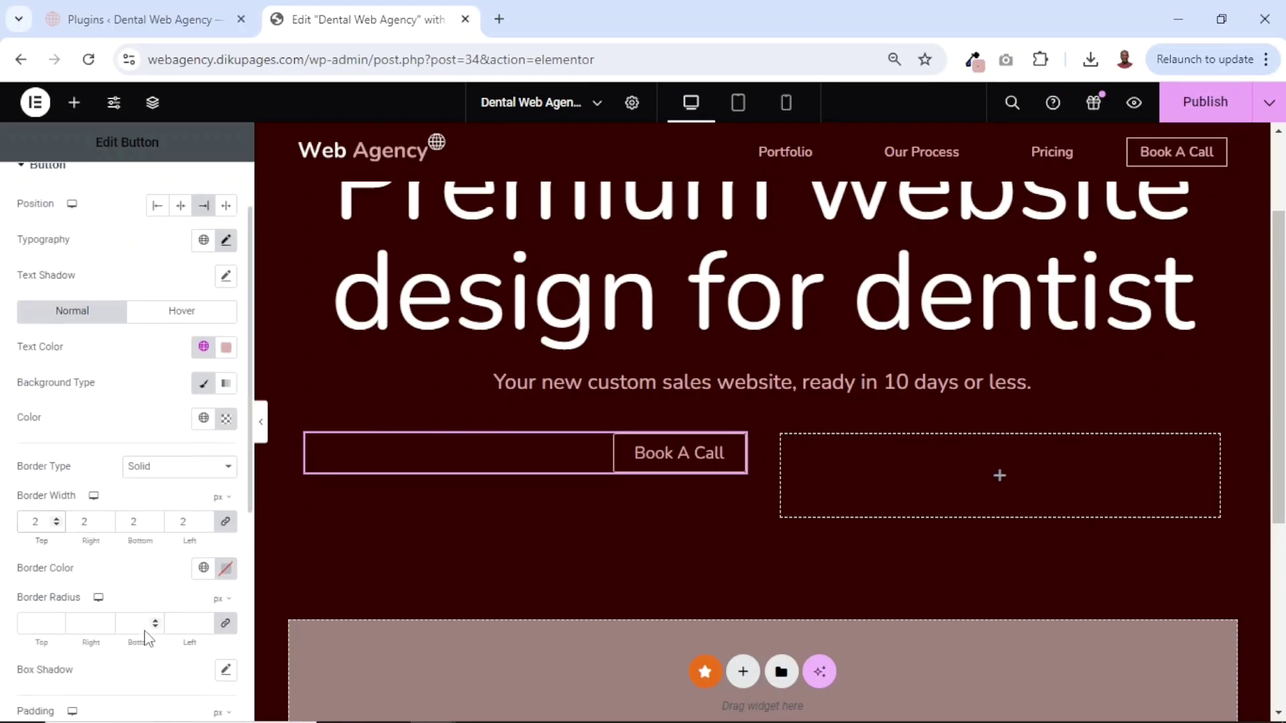
Set the Book A Call button's border radius to 0 px and its padding to 20 px top and bottom, 50 px right and left
click(34, 586)
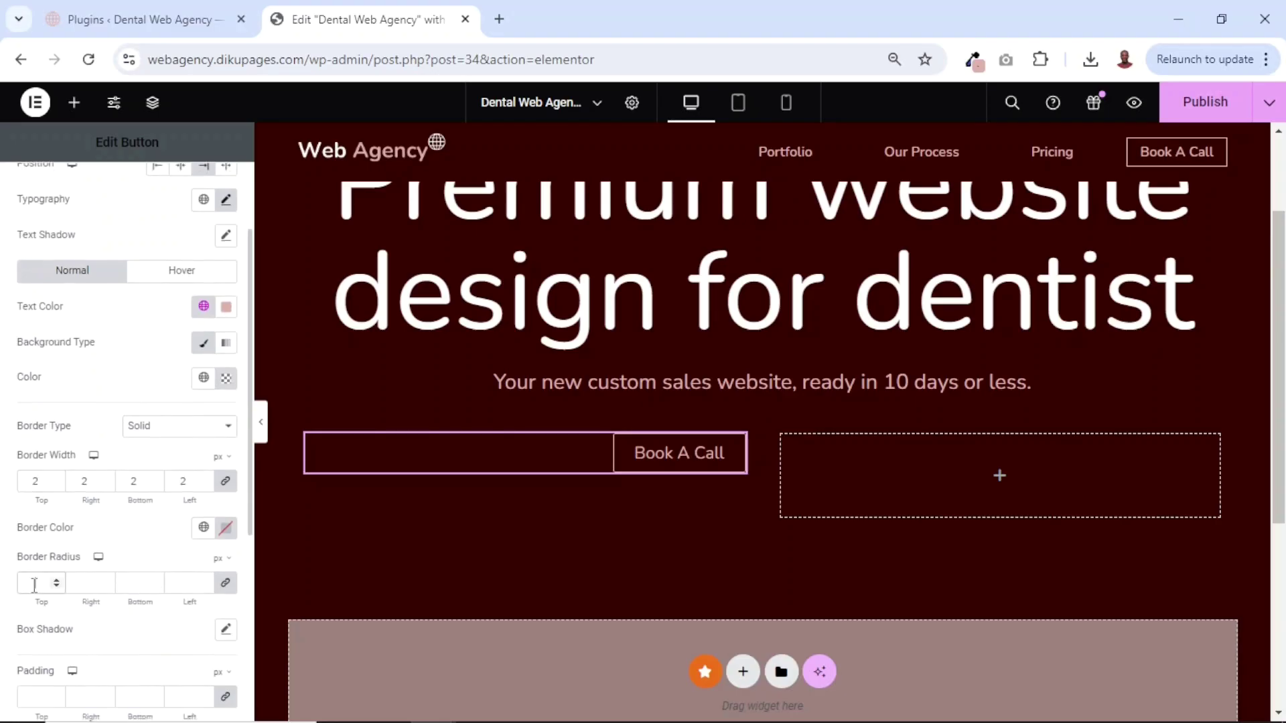
text(0)
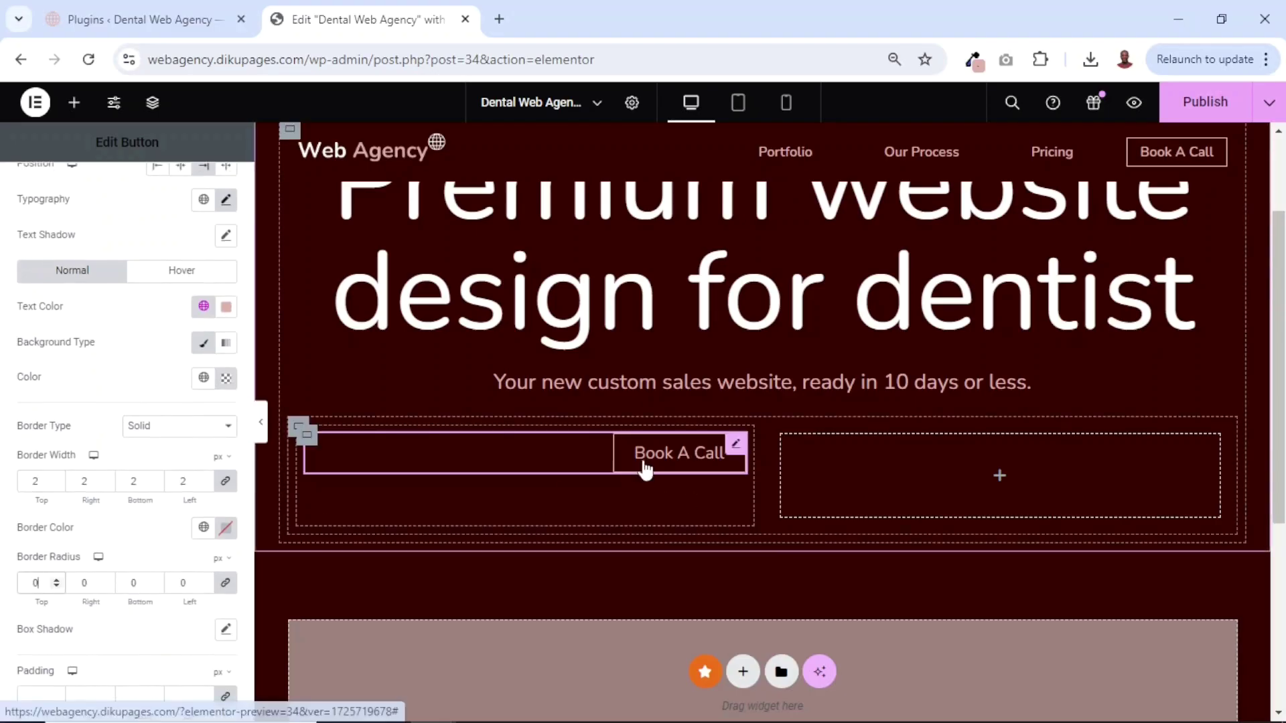
scroll(106, 631, down, 2)
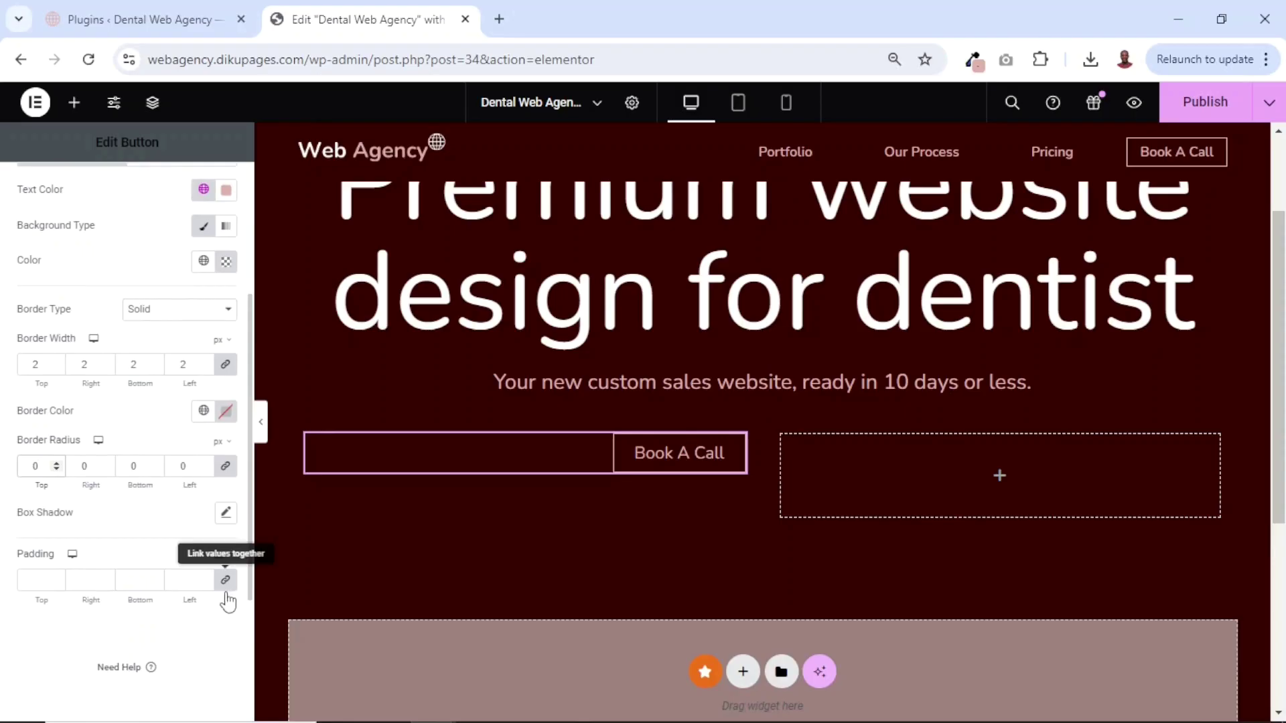
click(225, 580)
click(53, 581)
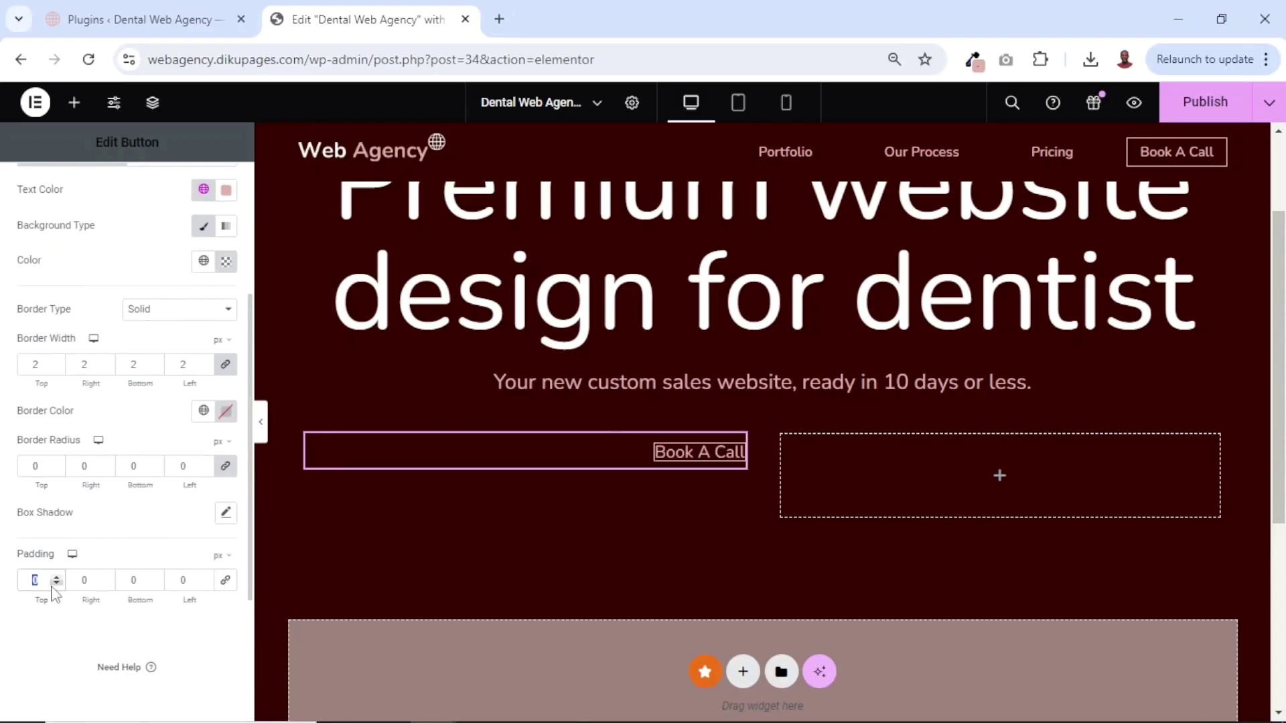
text(20)
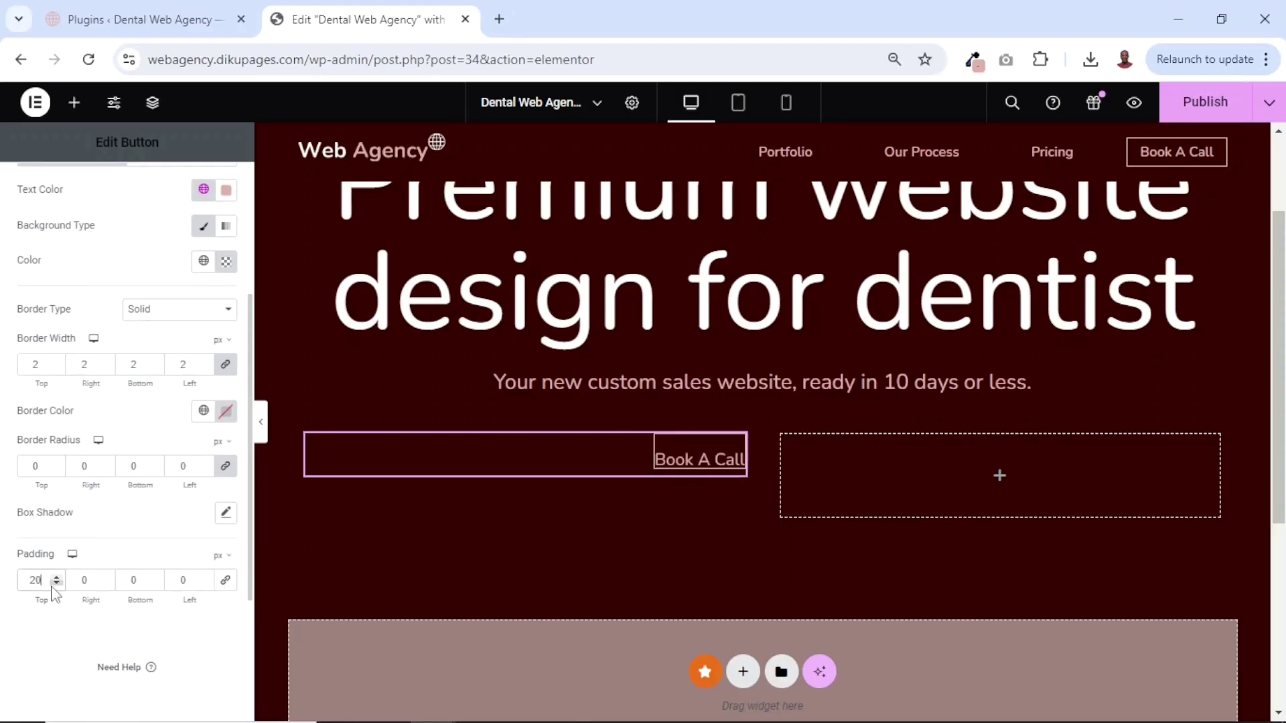
click(88, 581)
text(1)
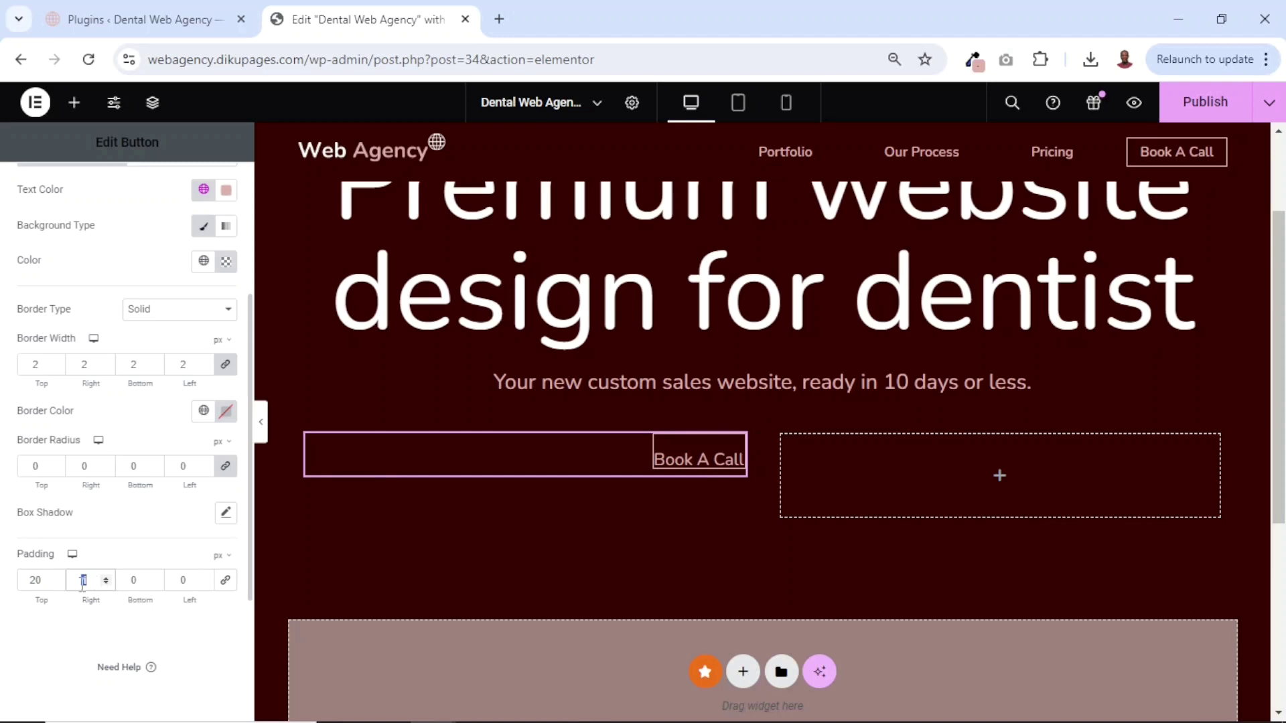
text(50)
click(119, 580)
text(20)
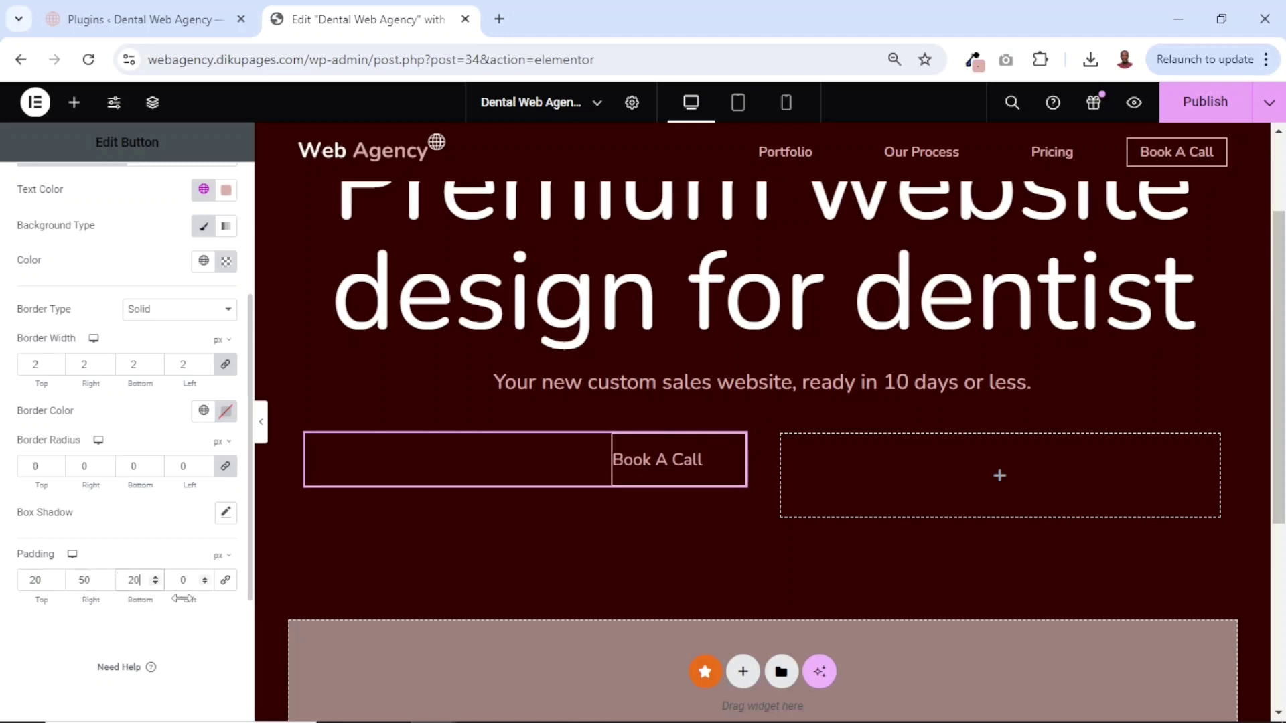
click(167, 583)
text(50)
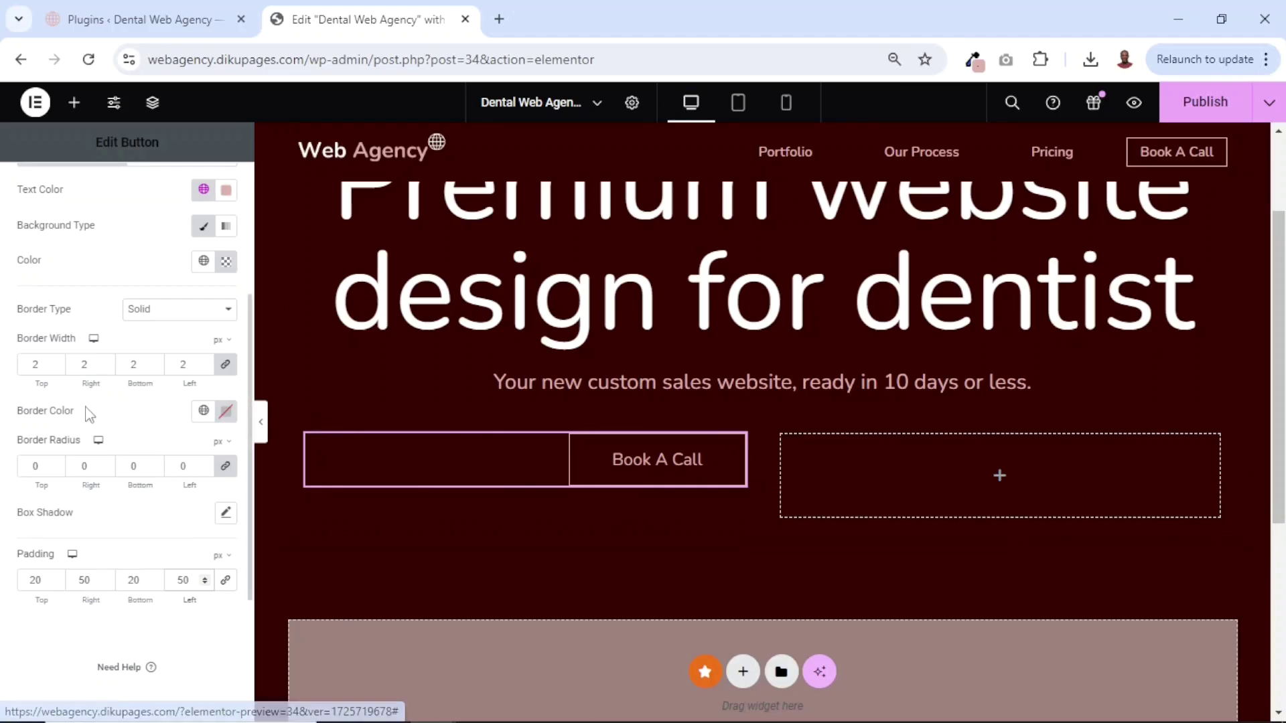
Set the Book A Call button's hover text to a white theme palette color and its hover background to Theme Palette Color 2
scroll(85, 407, up, 1)
scroll(85, 406, up, 3)
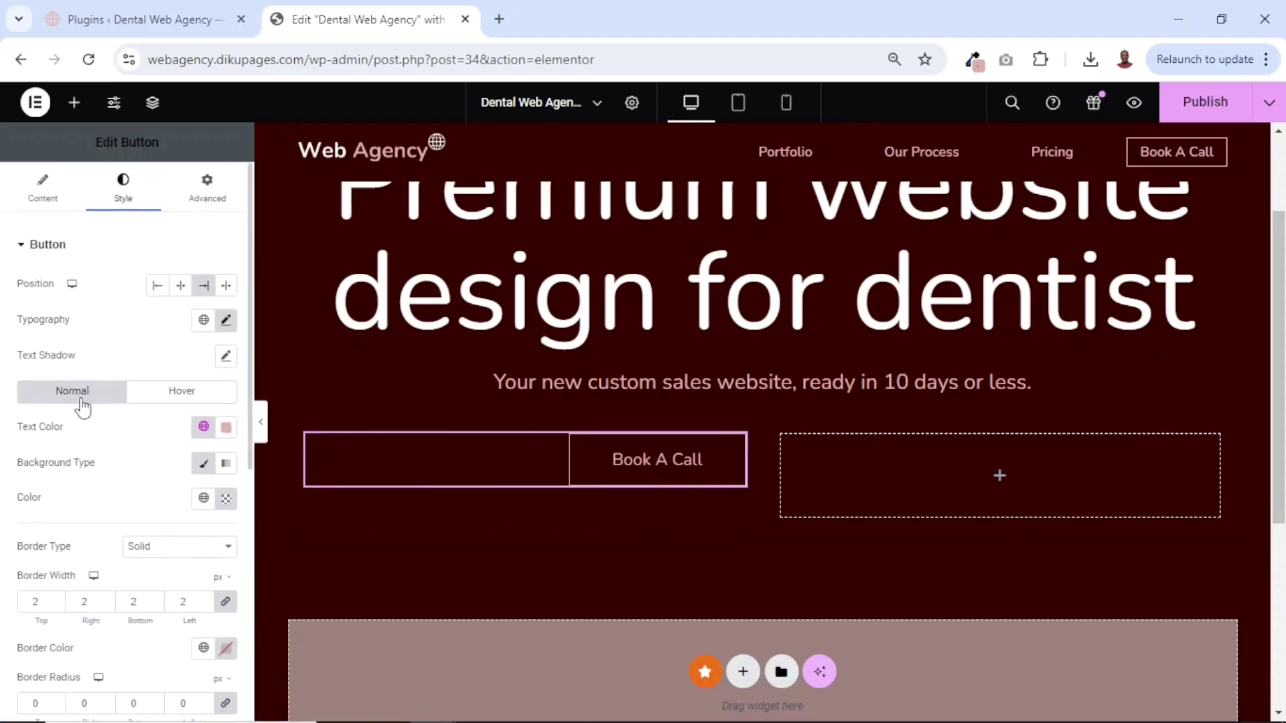
click(191, 400)
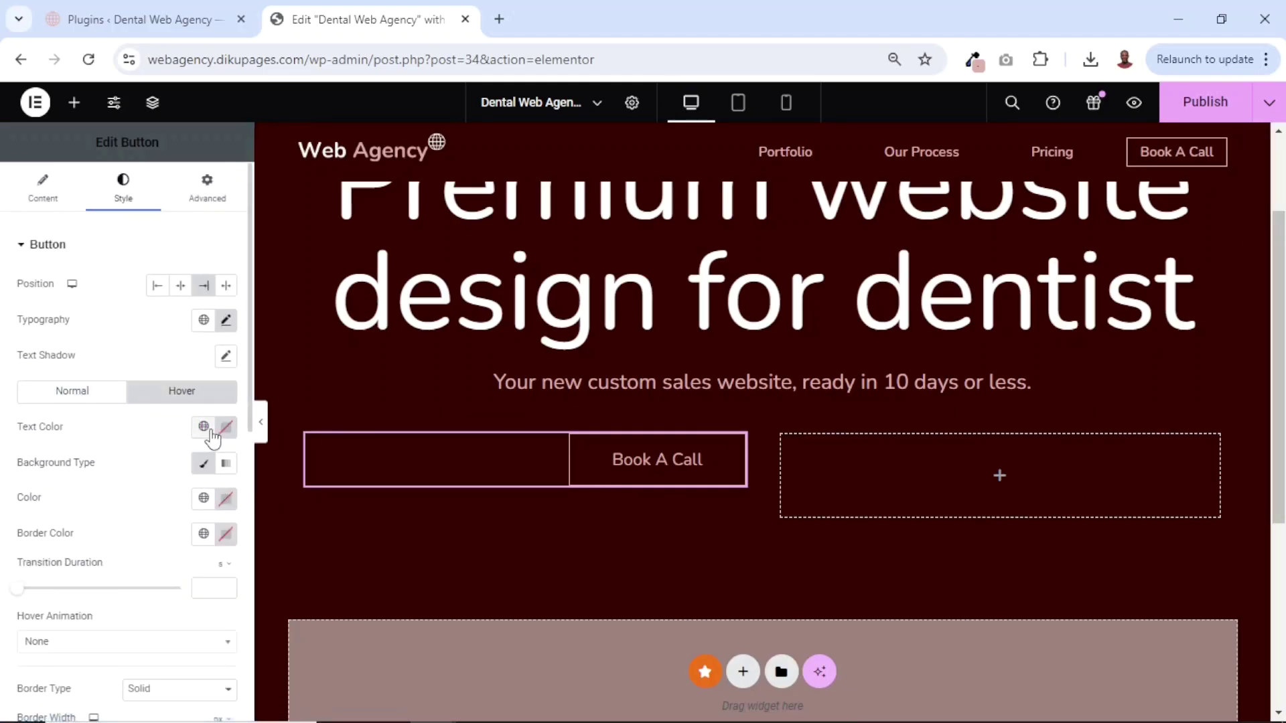
click(205, 429)
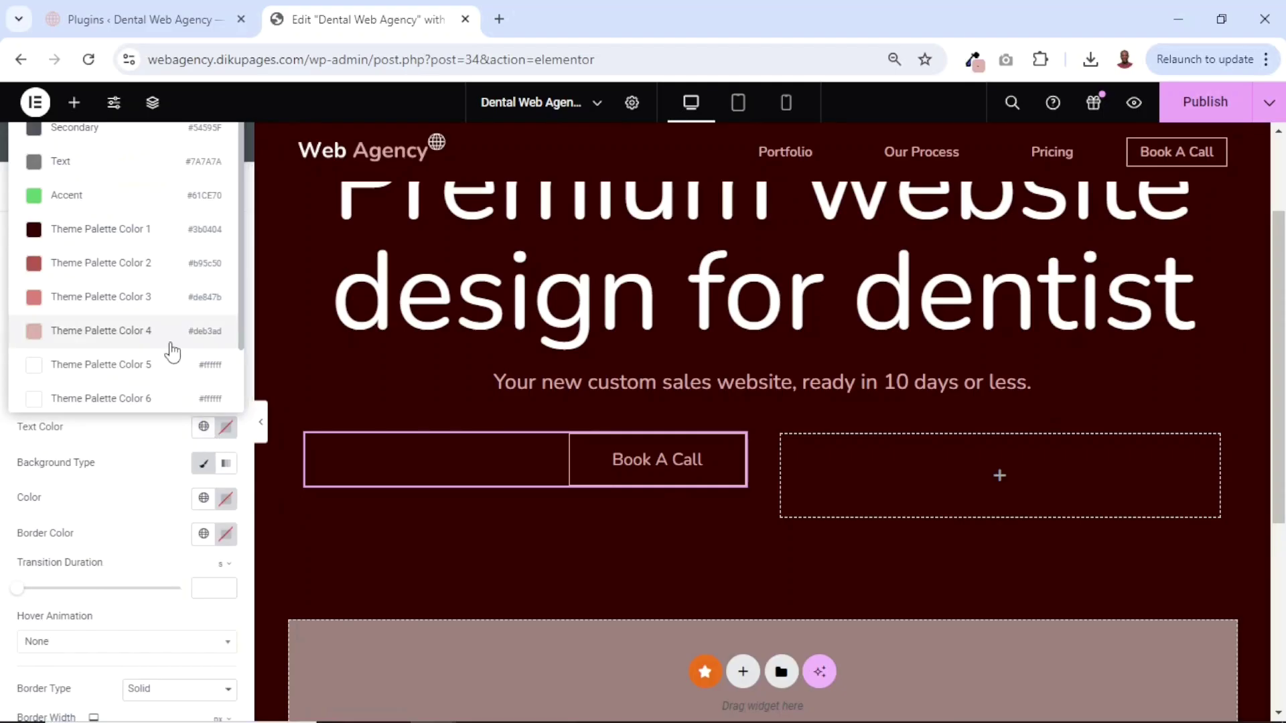
scroll(134, 335, down, 1)
click(104, 395)
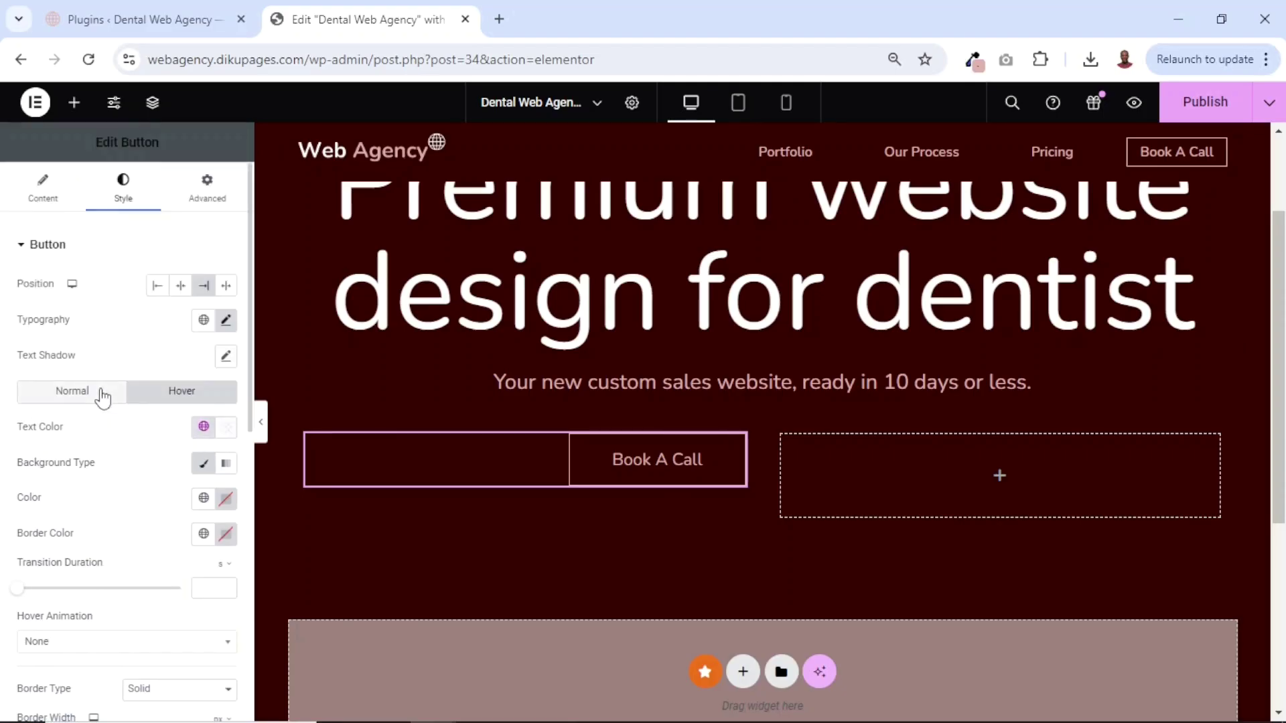
click(204, 498)
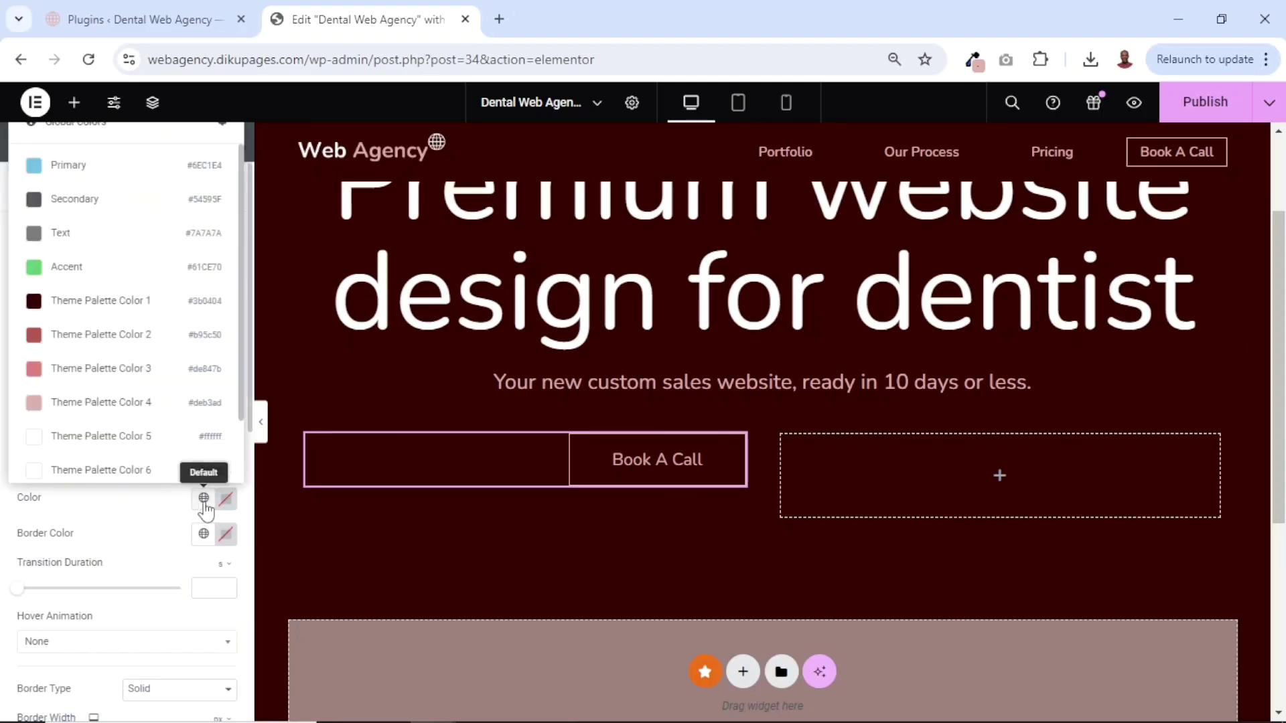
click(105, 342)
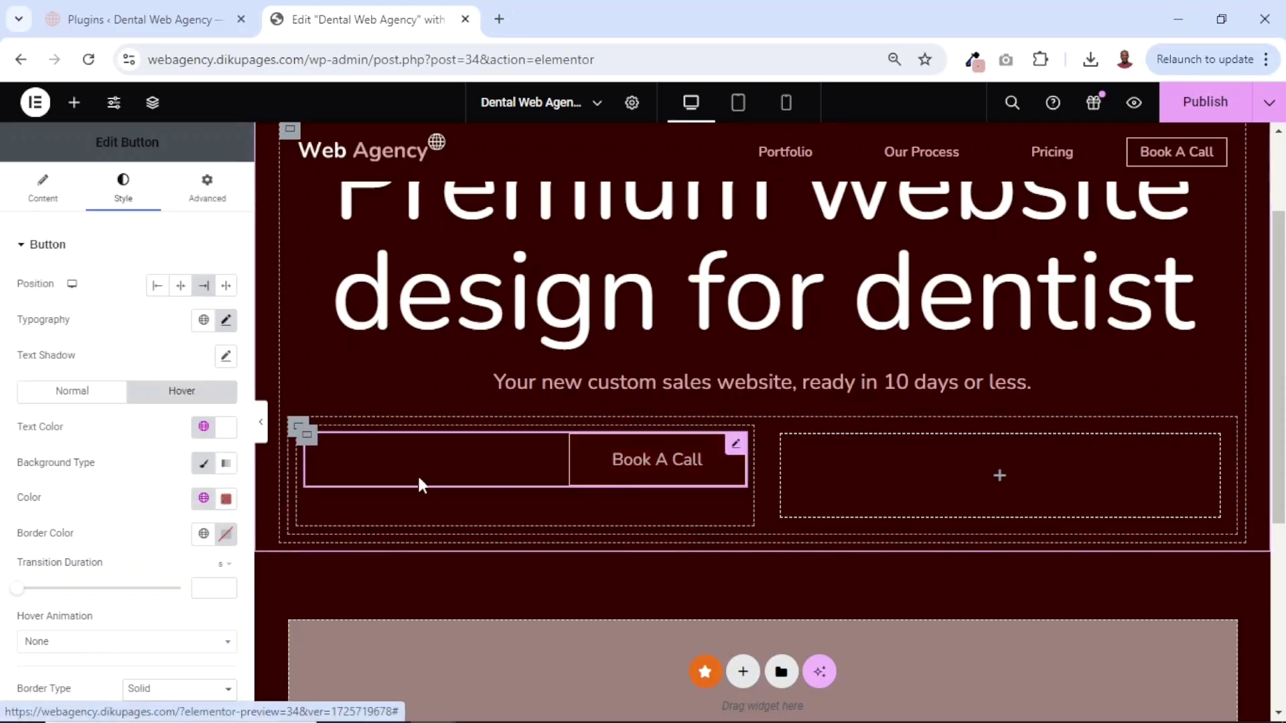
Review the hero section and header on the page, including the styled Book A Call button
scroll(834, 363, up, 3)
scroll(835, 362, down, 4)
scroll(833, 361, up, 3)
scroll(834, 361, down, 5)
scroll(834, 362, up, 5)
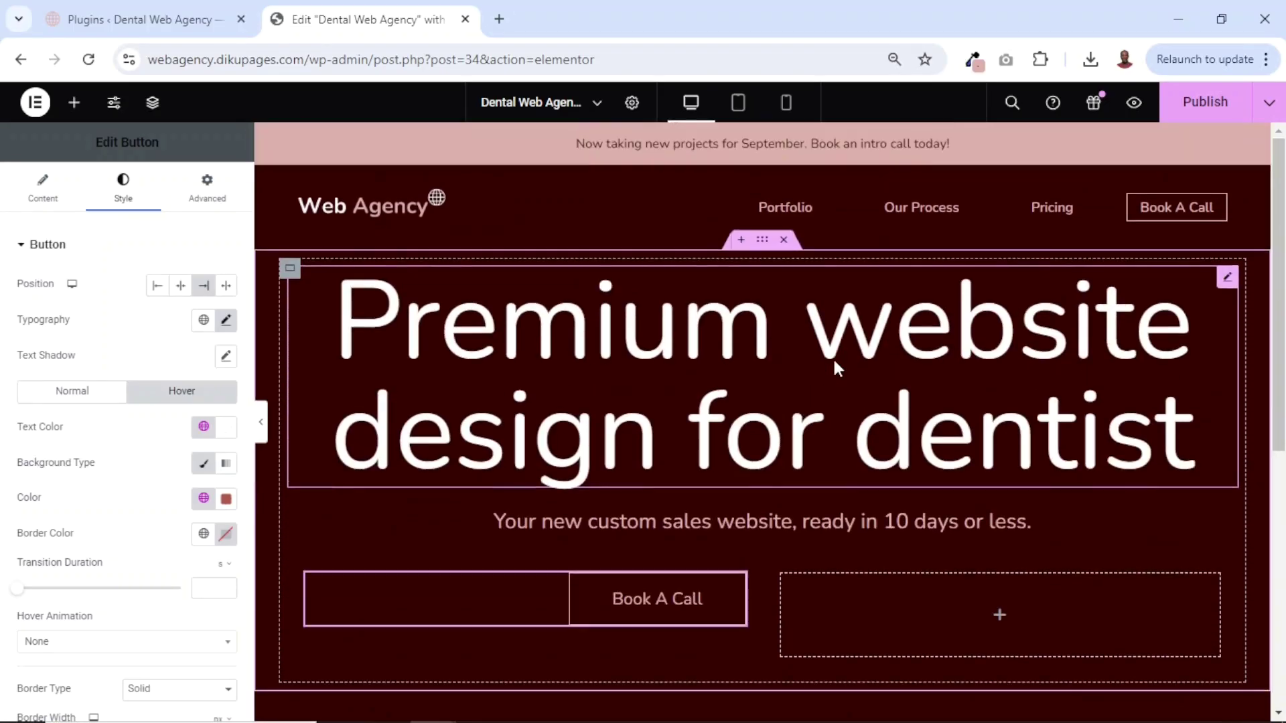
scroll(835, 365, down, 5)
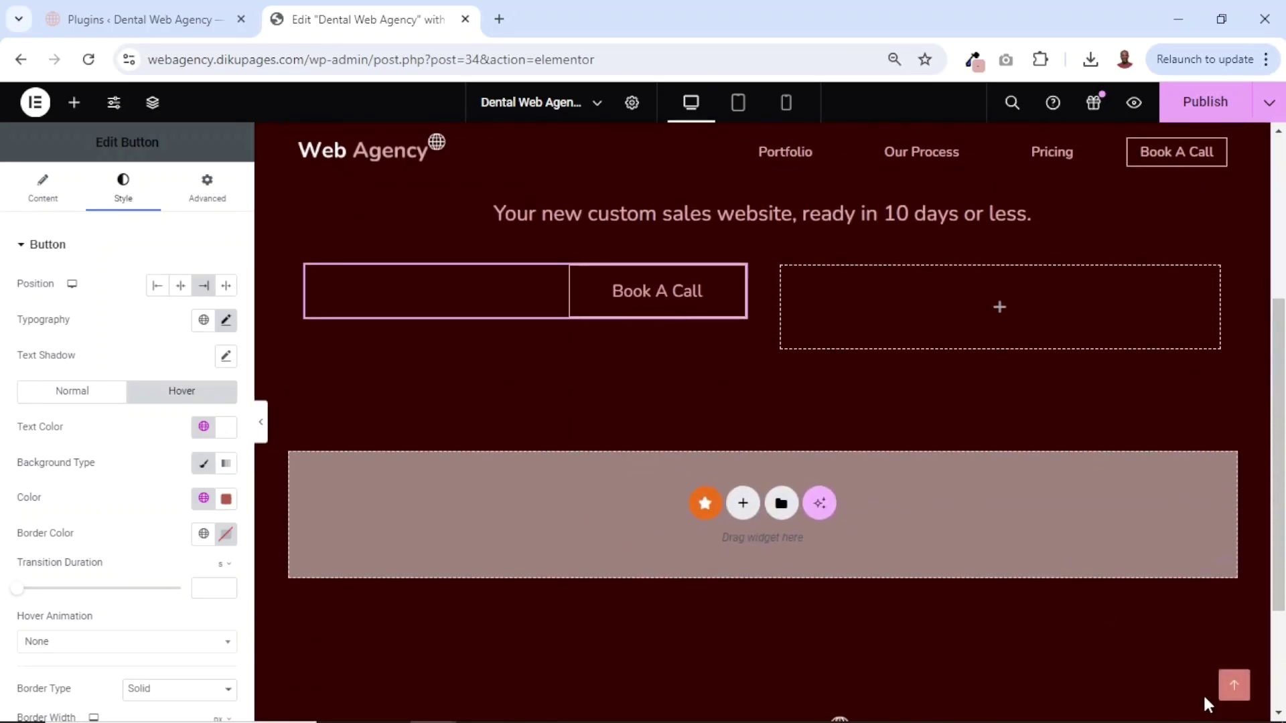
click(1241, 695)
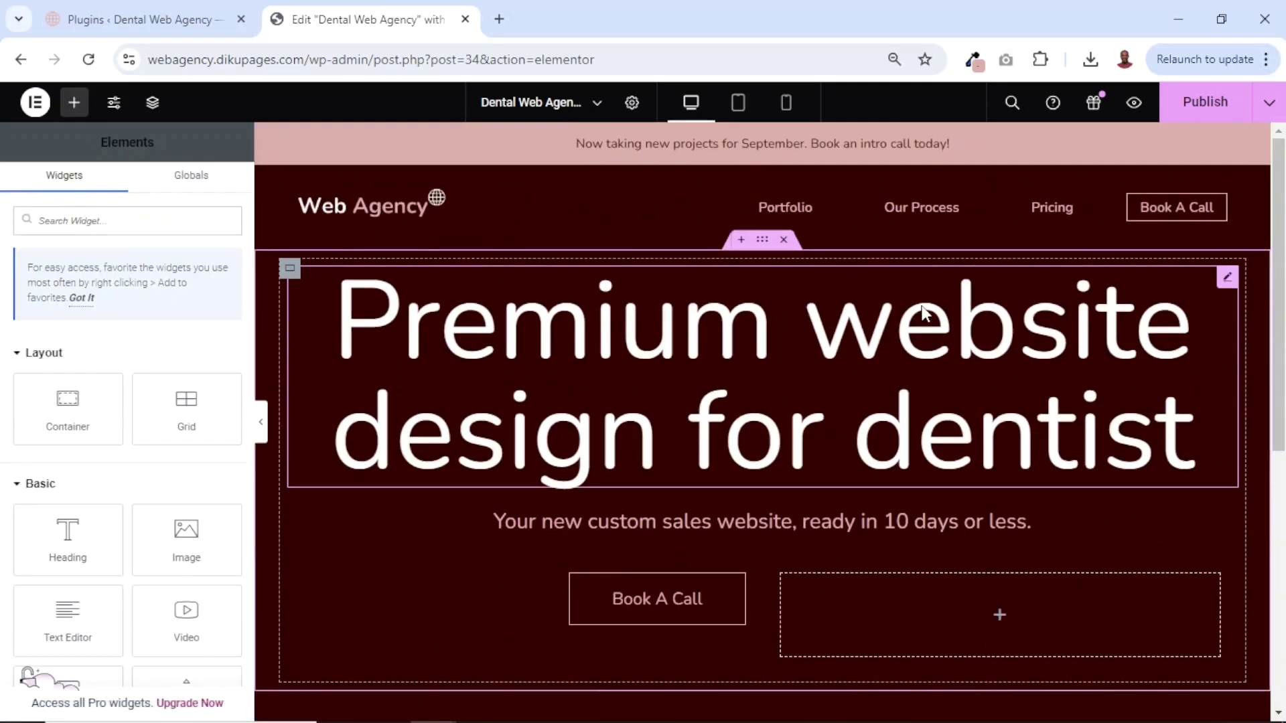
click(649, 599)
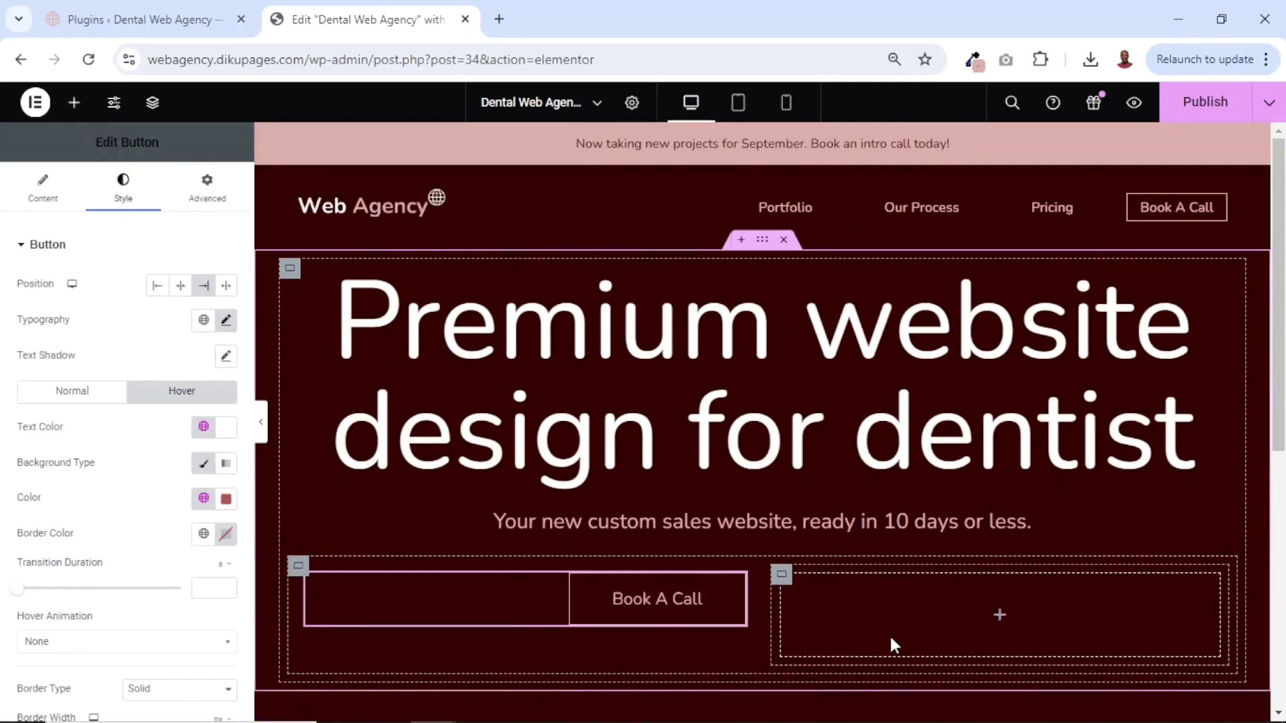
Add a Rating widget to the empty container beside the Book A Call button
click(75, 104)
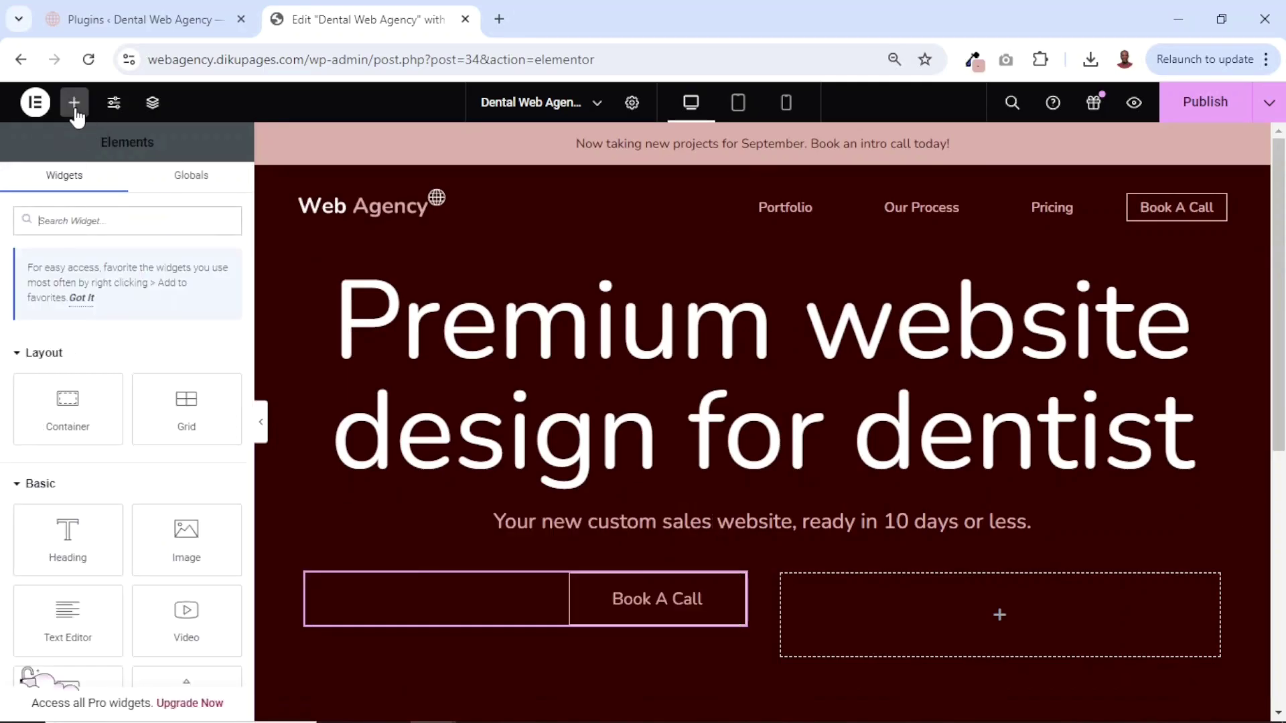
text(rating)
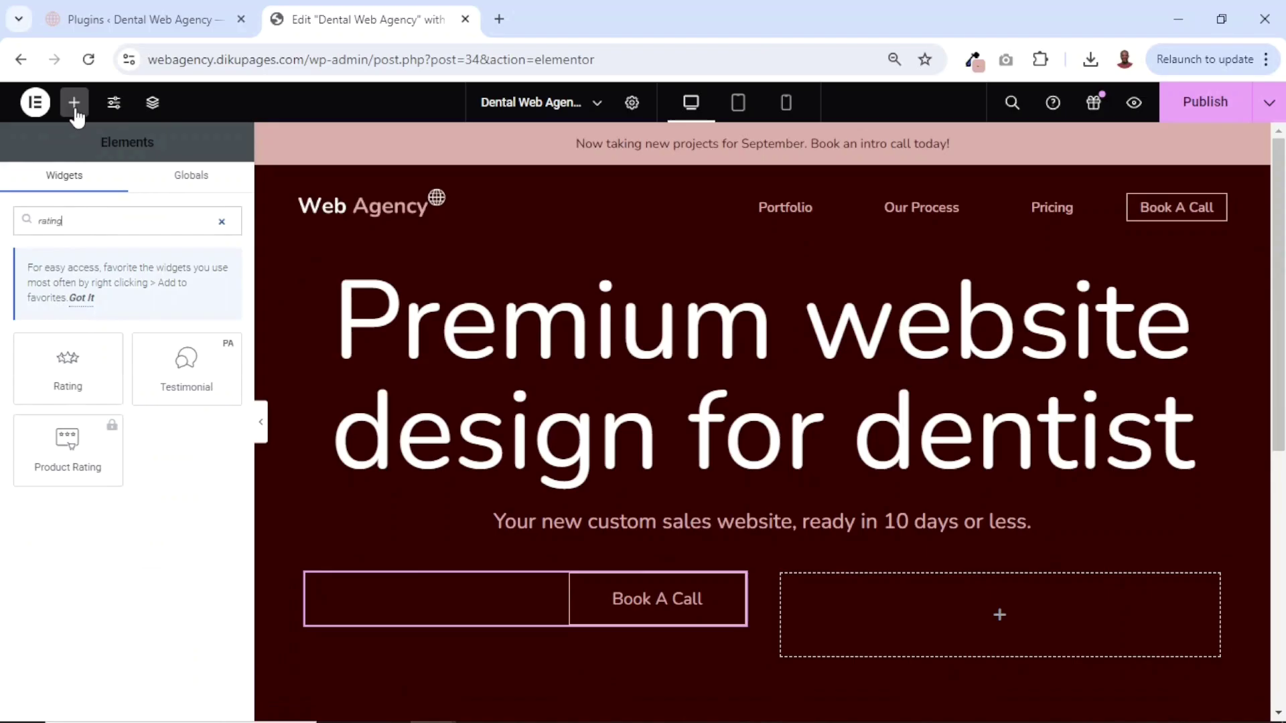
drag(86, 359, 922, 605)
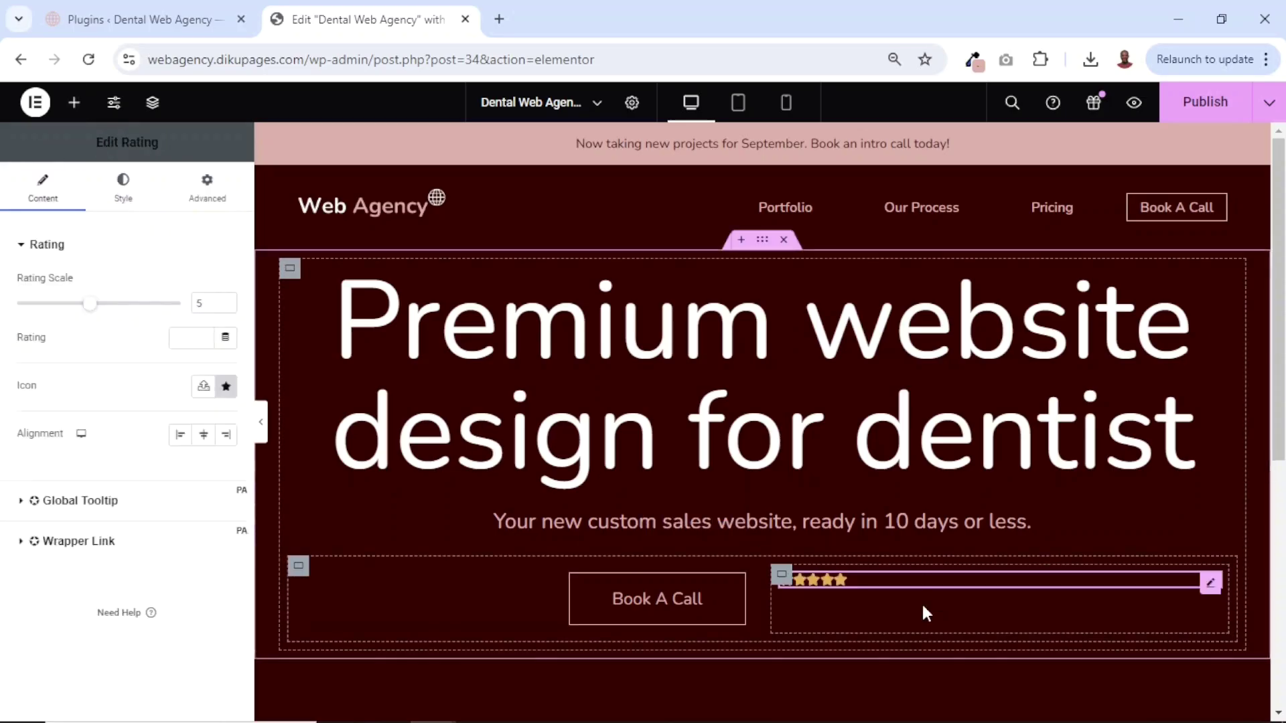
Try a rating scale of 10 on the star rating and set it back to 5
double_click(208, 304)
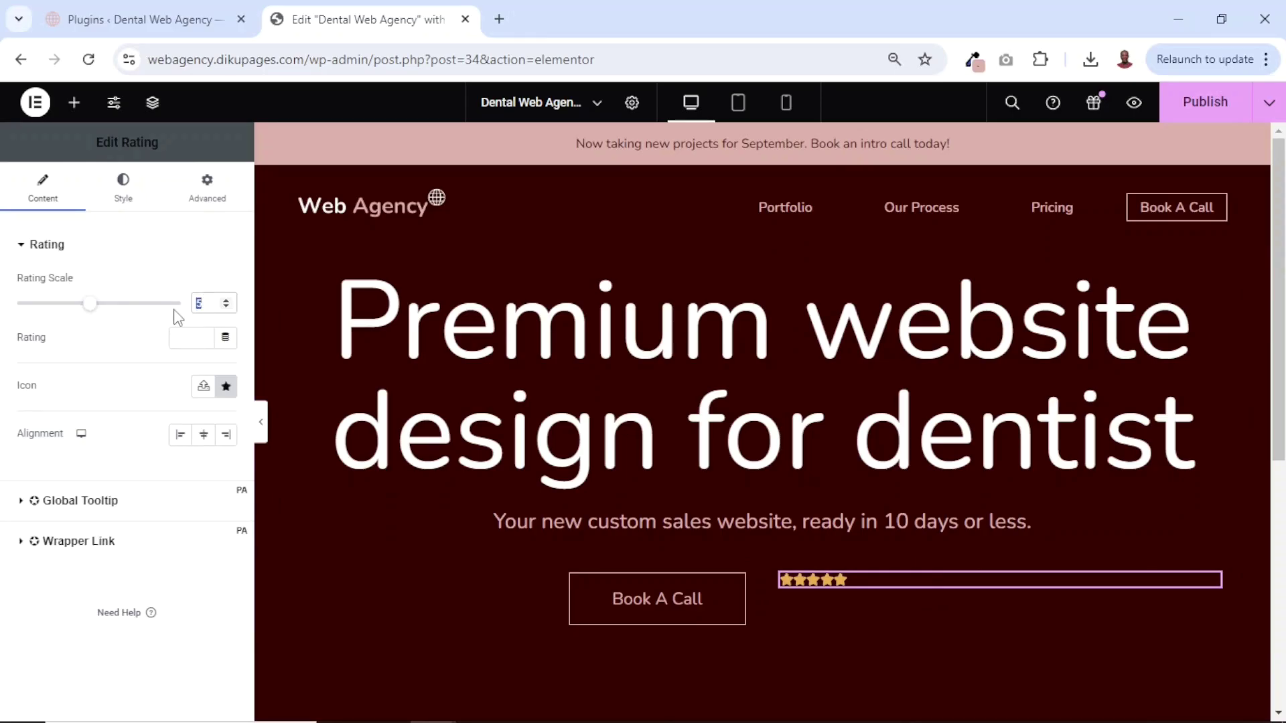
text(10)
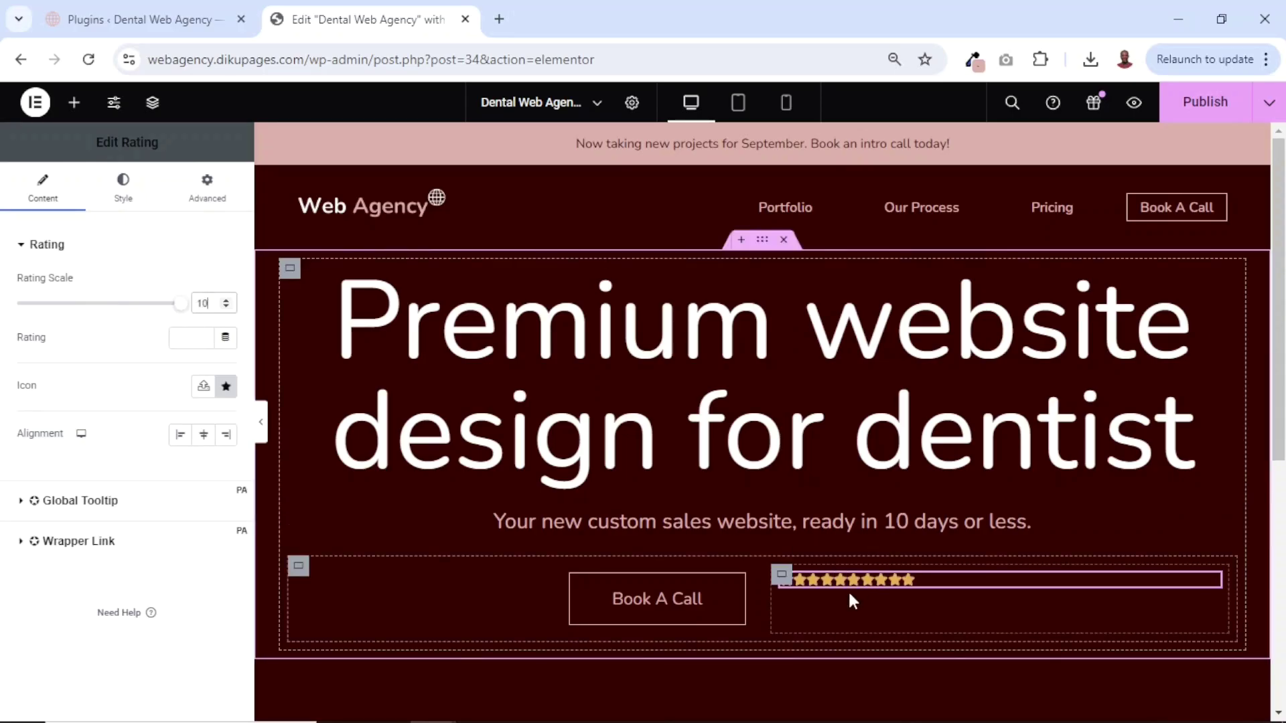
double_click(204, 304)
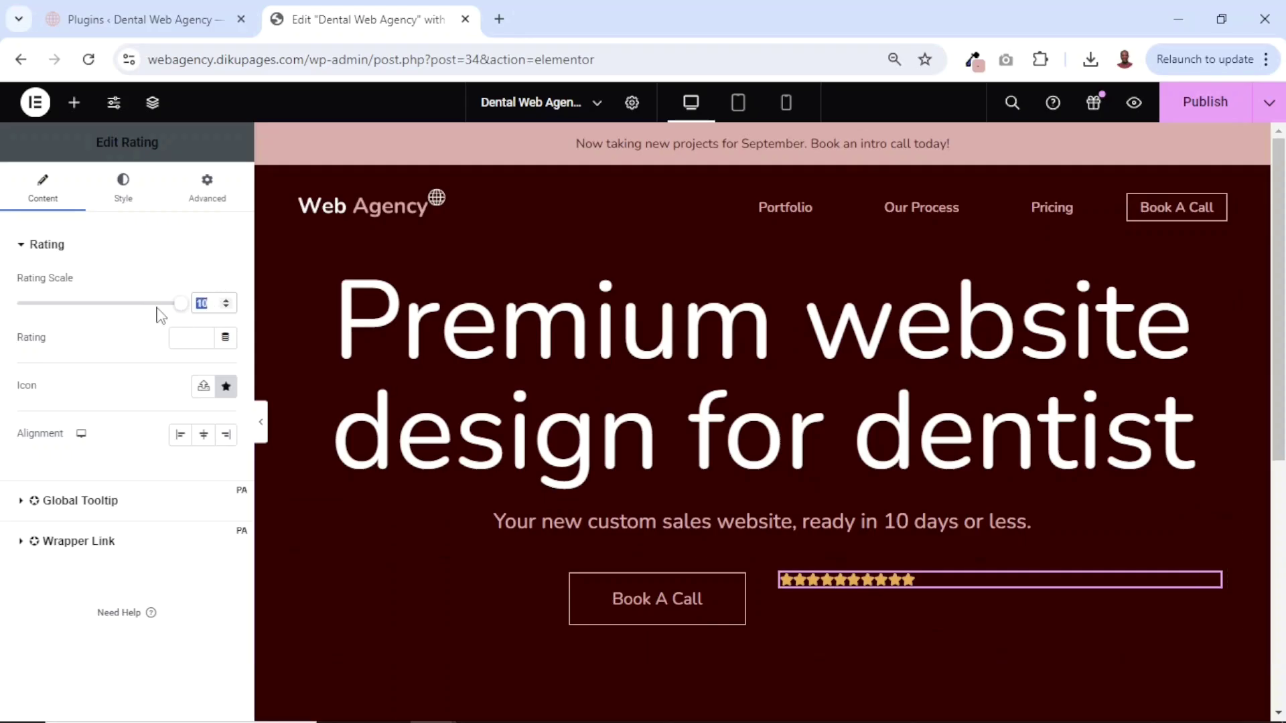
text(5)
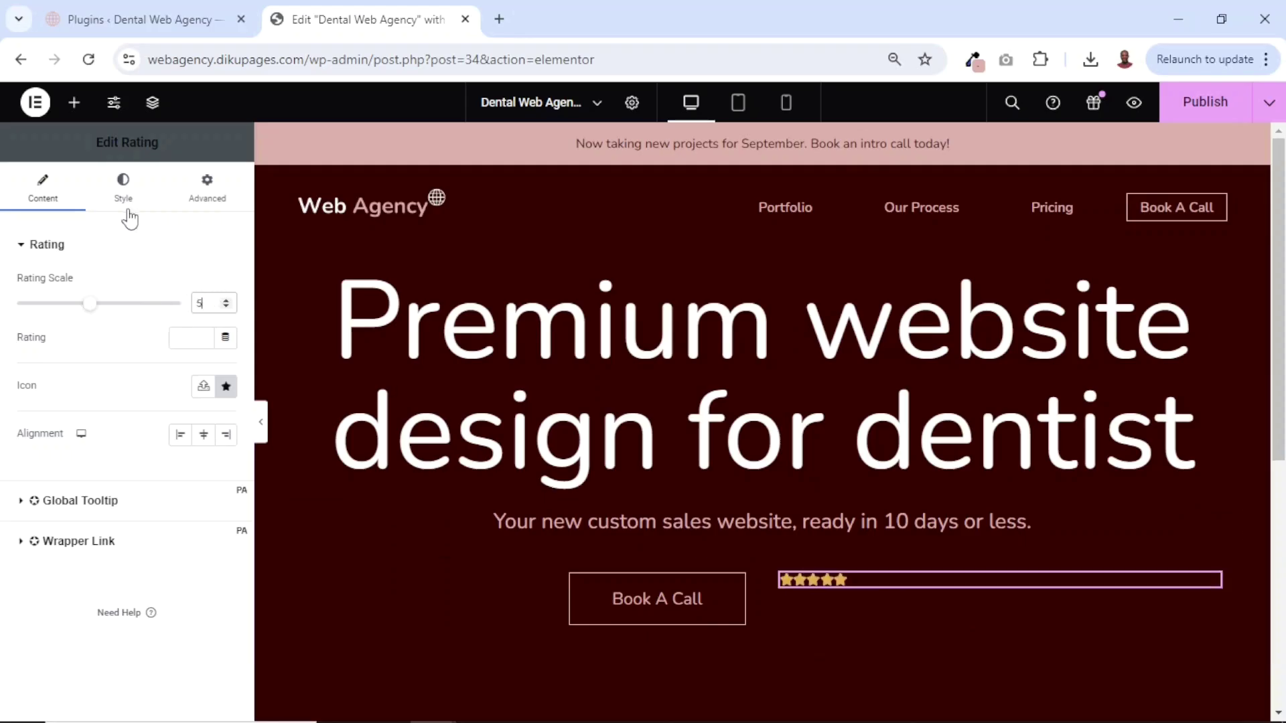
Set the rating stars' icon size to 11 px and their spacing to 2 px
click(123, 194)
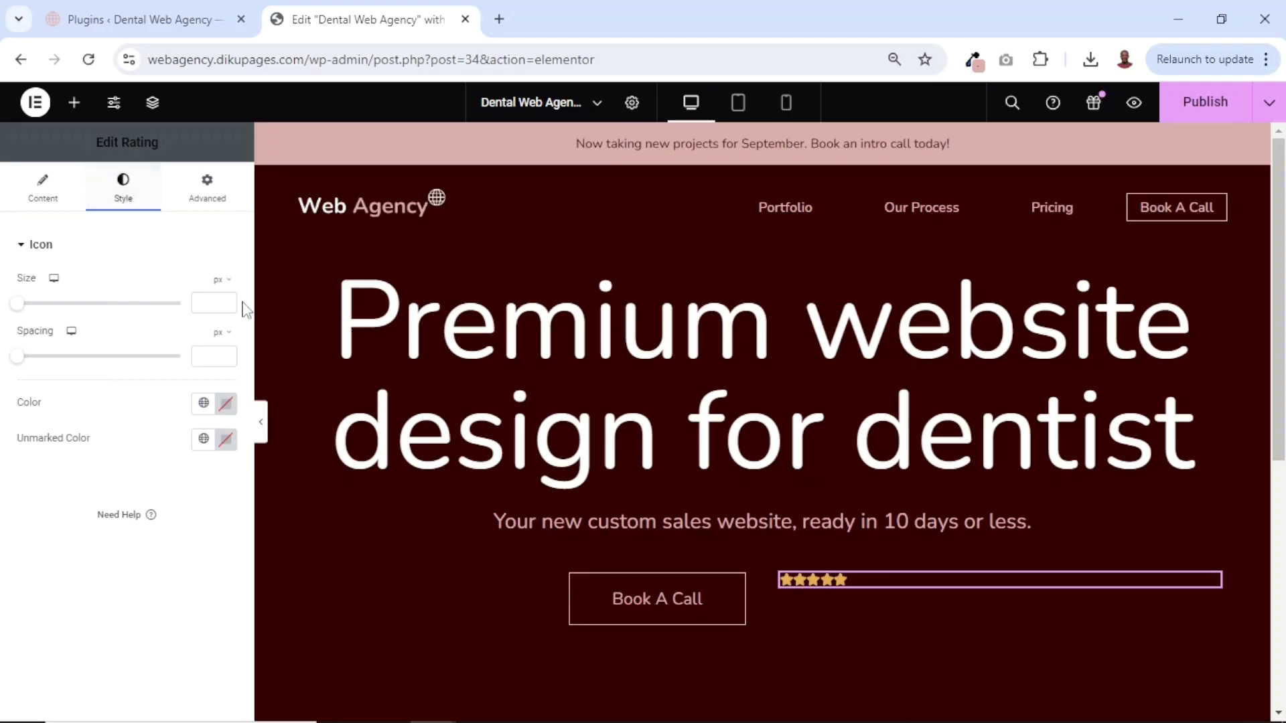
text(11)
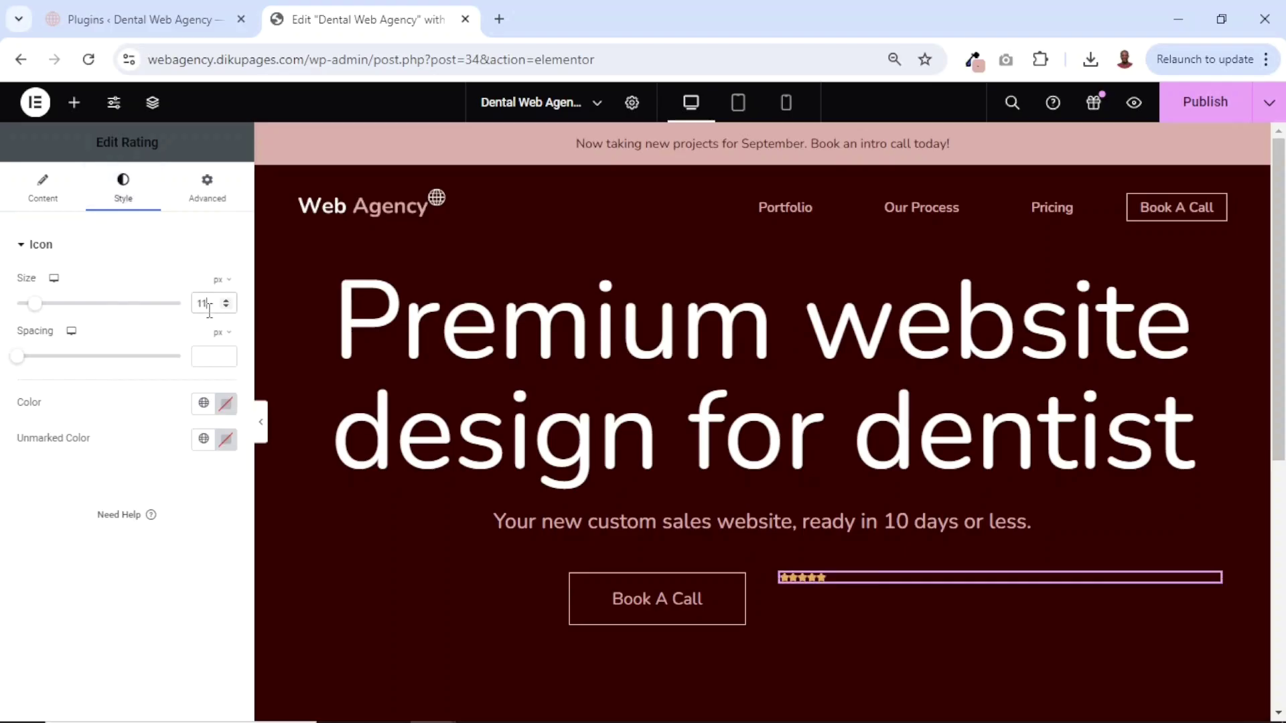
click(212, 354)
text(2)
Add a Text Editor widget below the star rating and replace its placeholder text with "40+ Google Reviews"
click(75, 110)
drag(67, 620, 869, 575)
drag(200, 461, 4, 395)
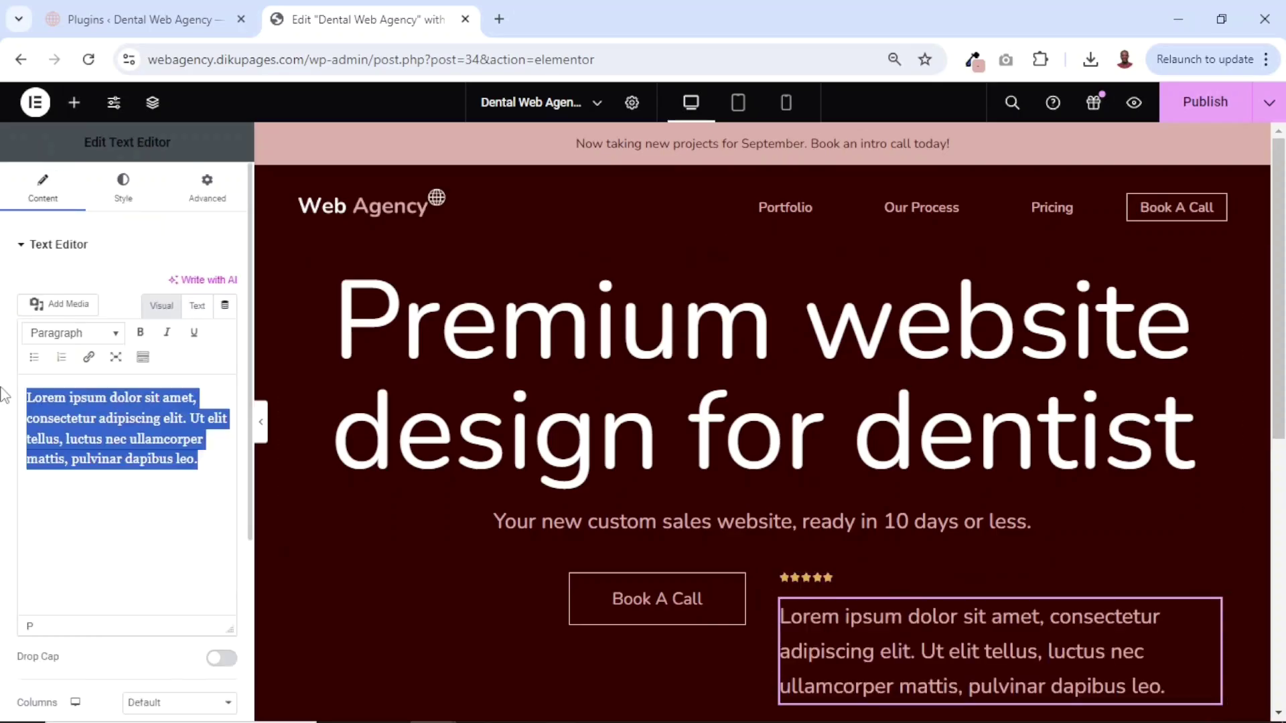
text(40+ Google Reviews)
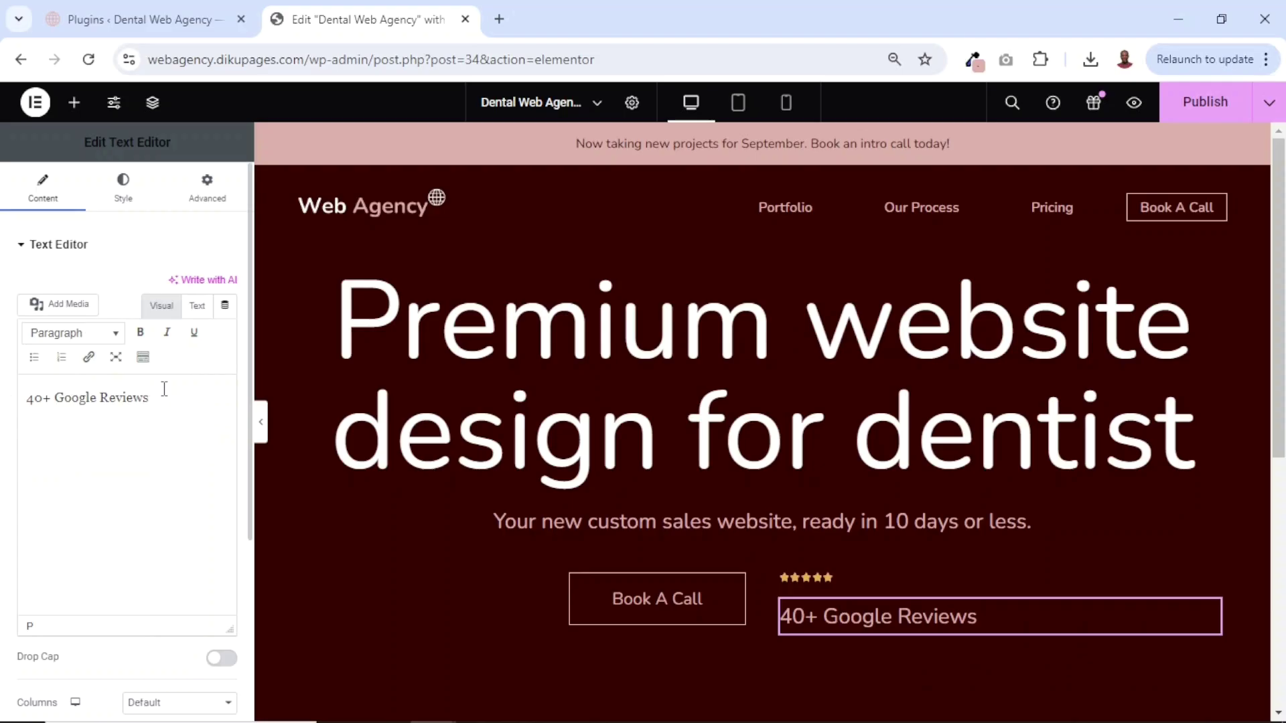
Set the font size of the "40+ Google Reviews" text to 20 px
click(119, 191)
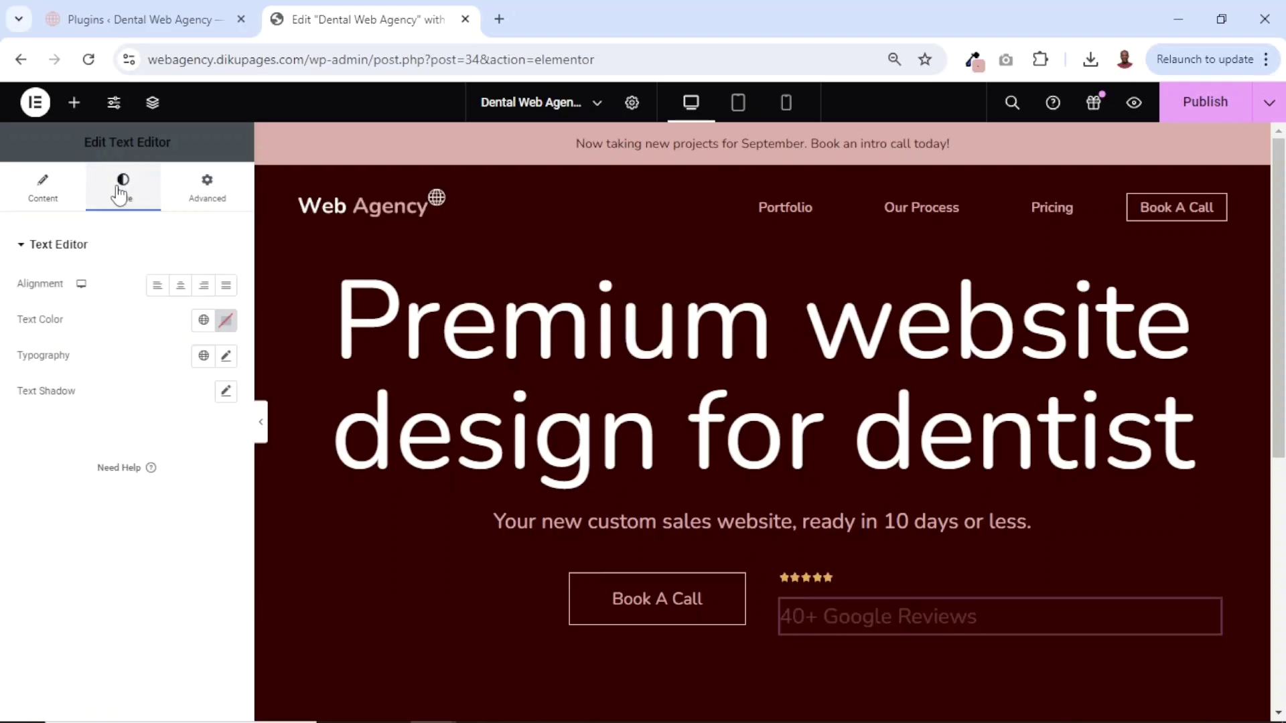
click(226, 357)
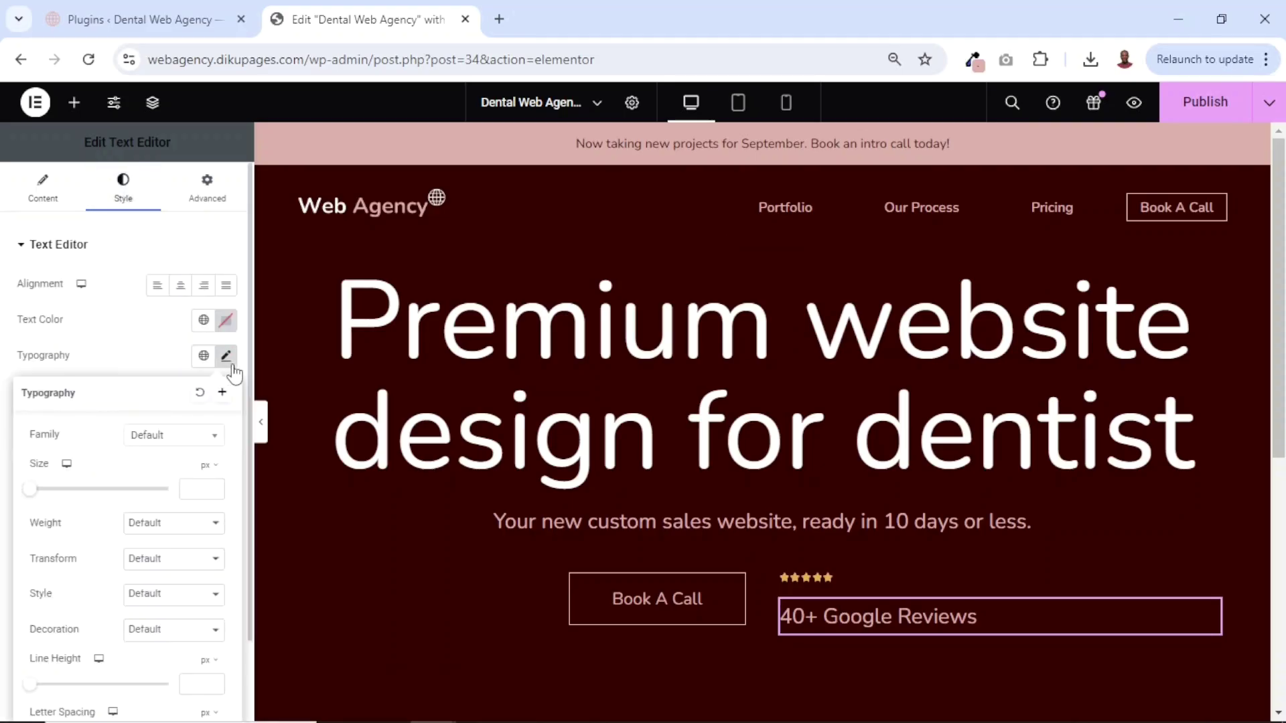
text(20)
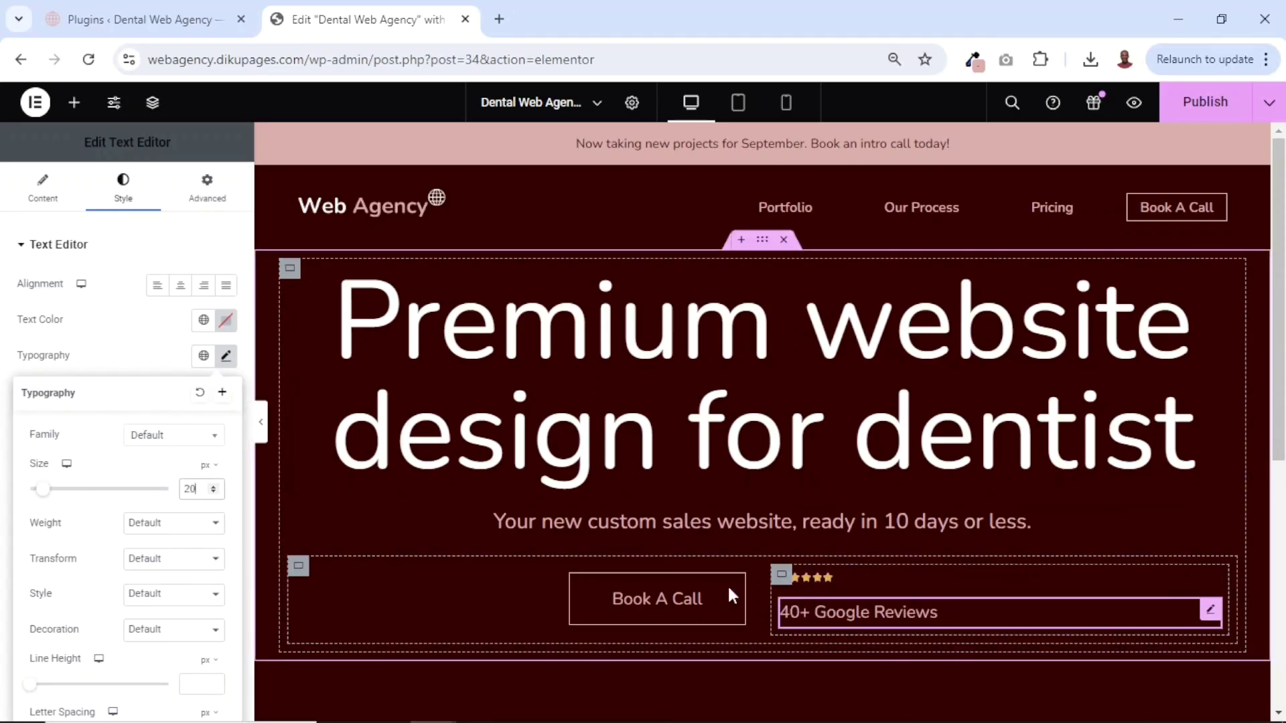
Unlink the margins of the "40+ Google Reviews" text and set its top margin to -20 px
click(195, 200)
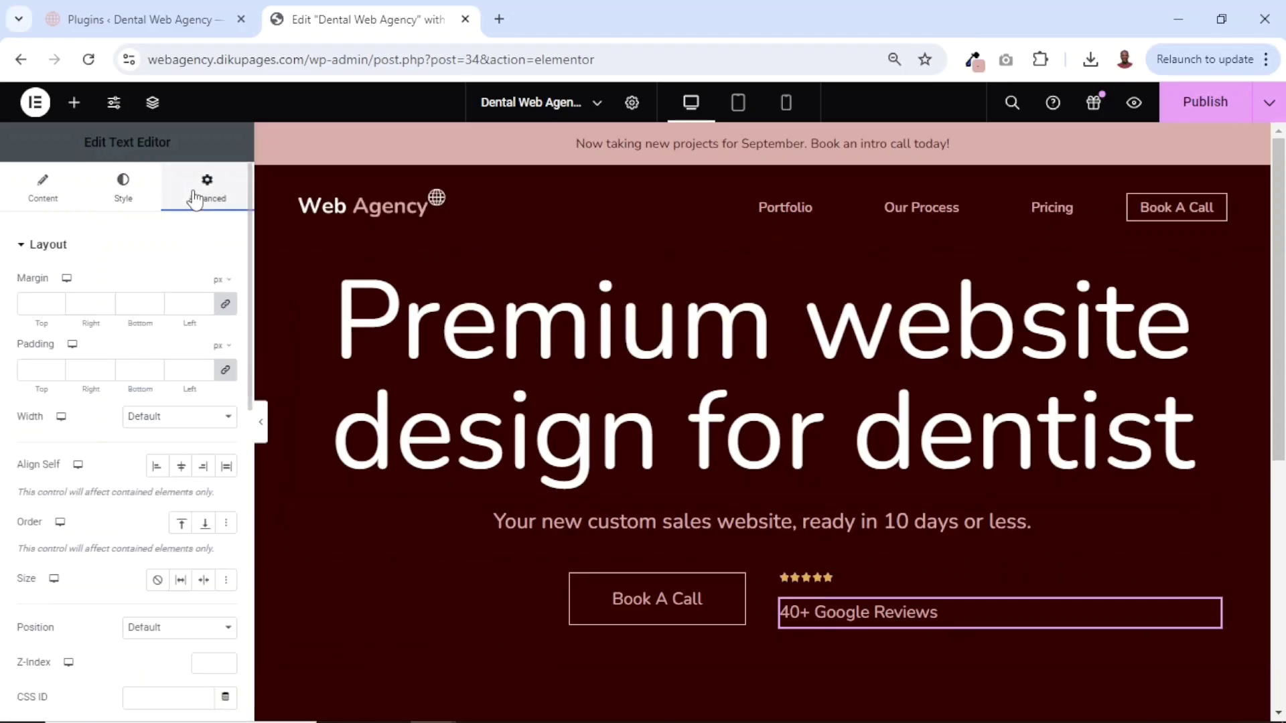
click(226, 305)
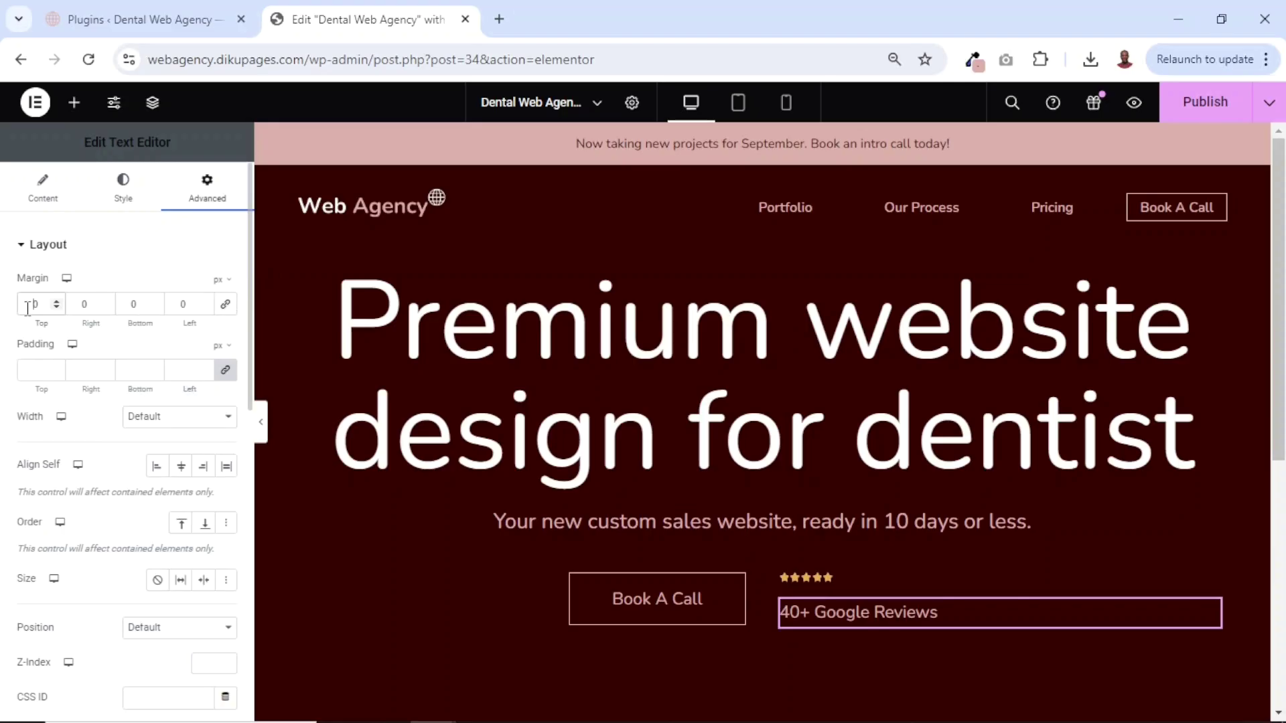
text(-2)
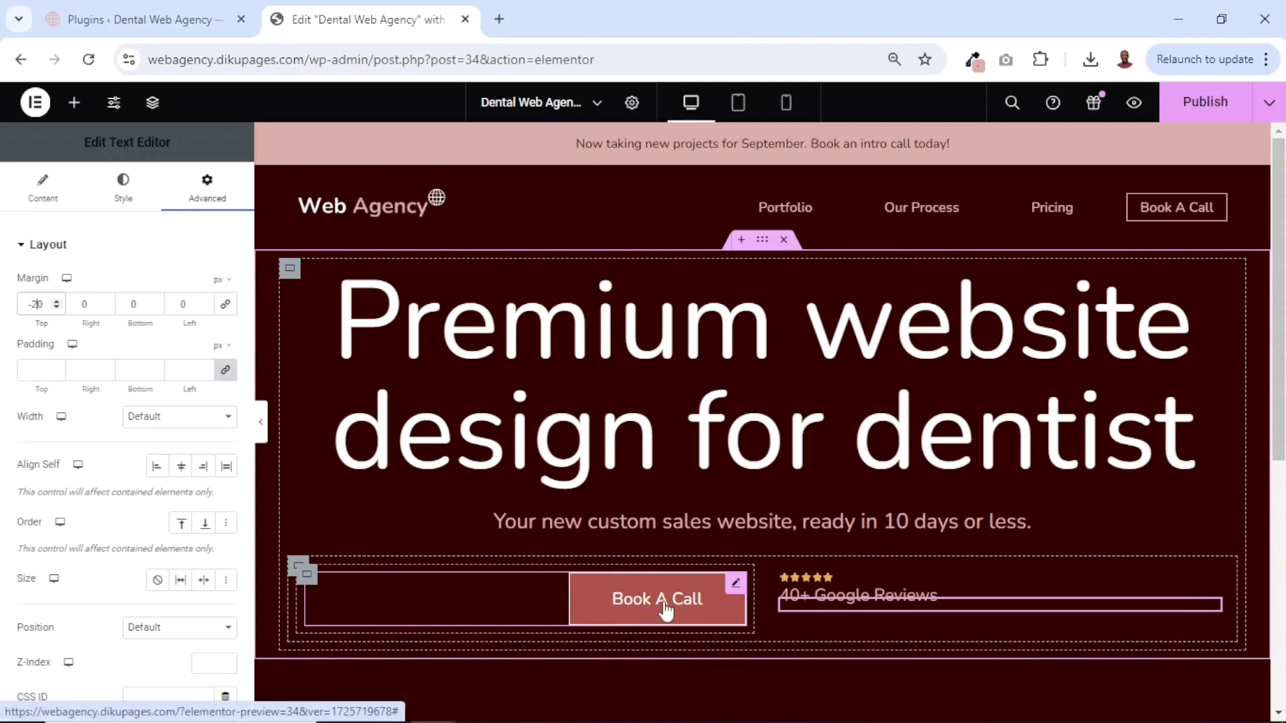
Center the items of the container holding the button and reviews with both Justify Content and Align Items, and preview the hero section
click(299, 570)
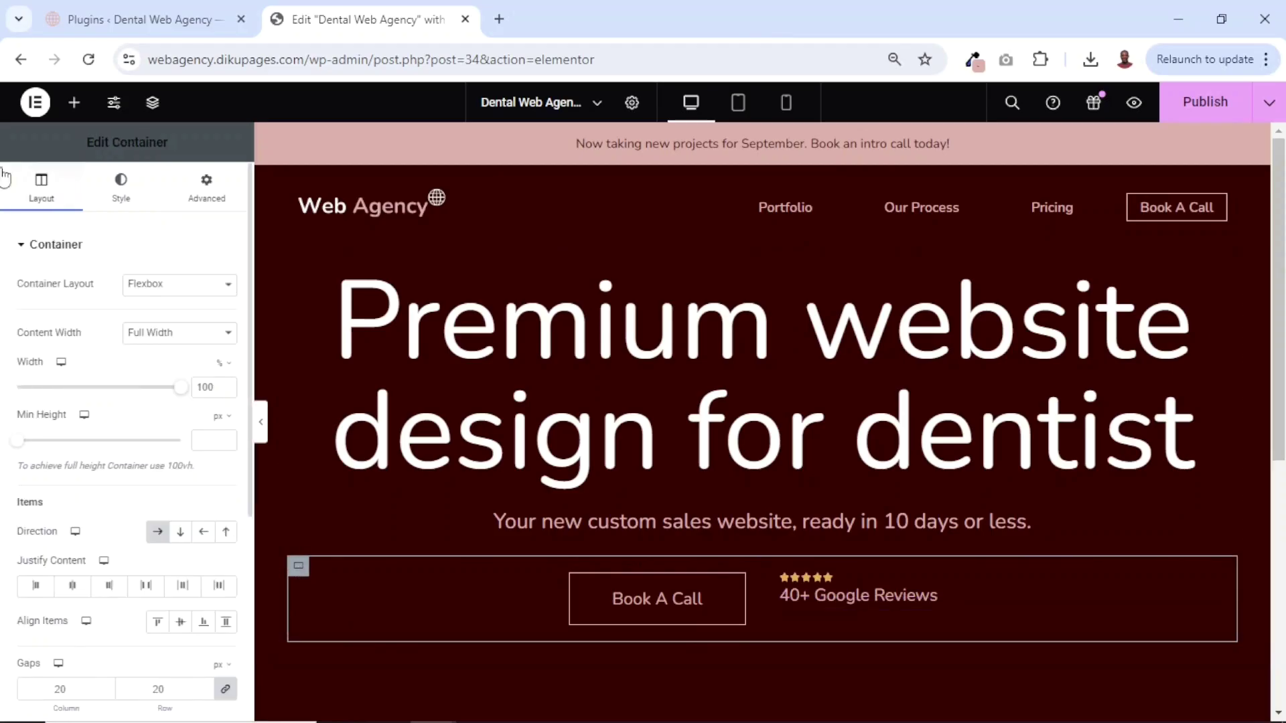
click(74, 588)
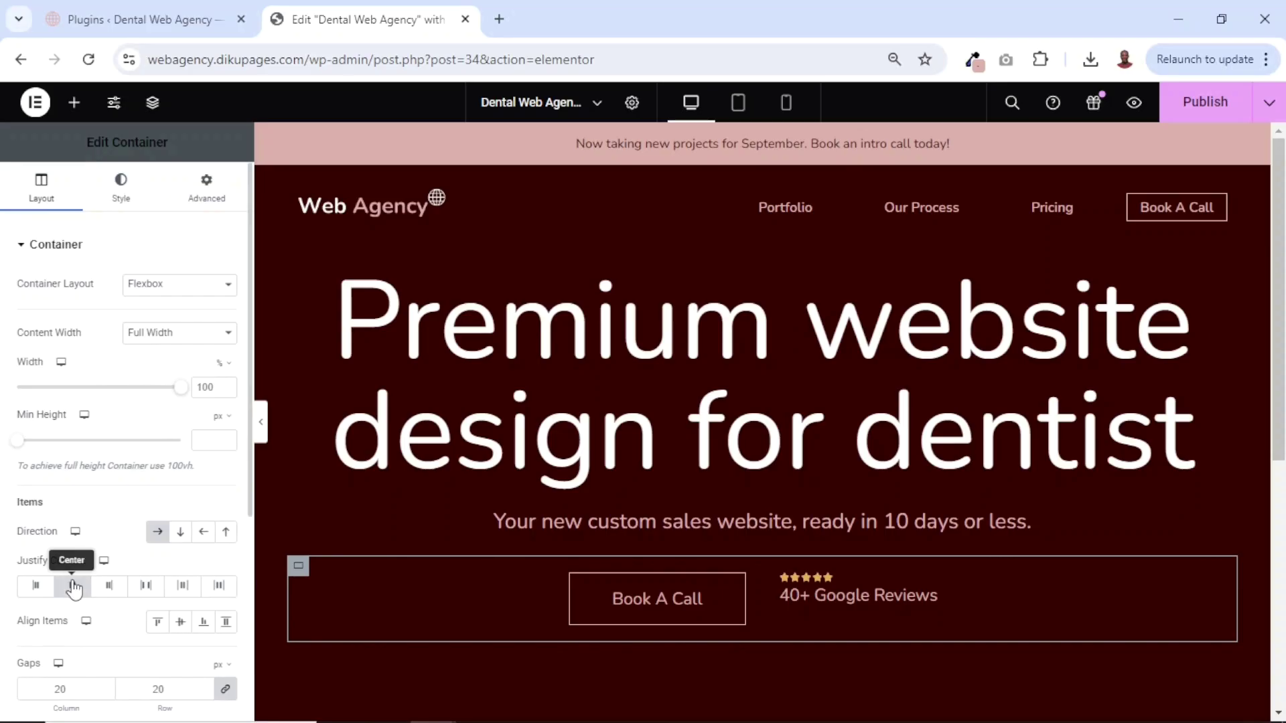
click(180, 622)
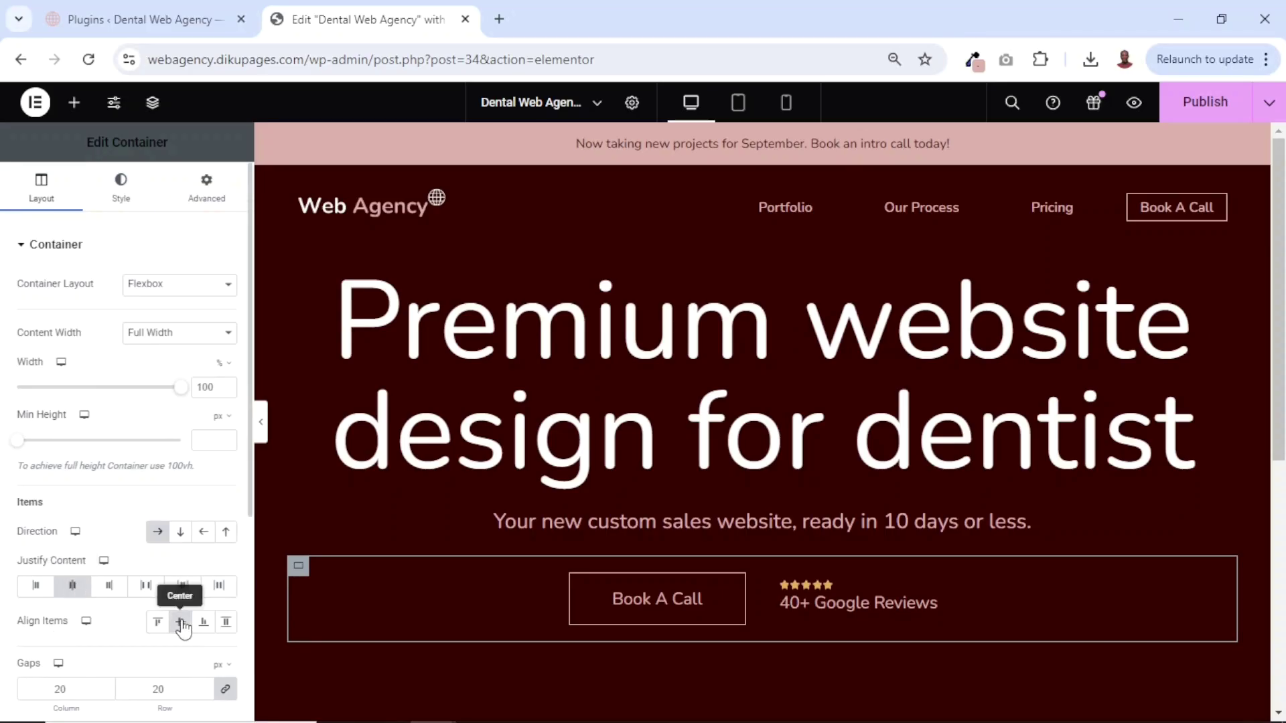
click(262, 432)
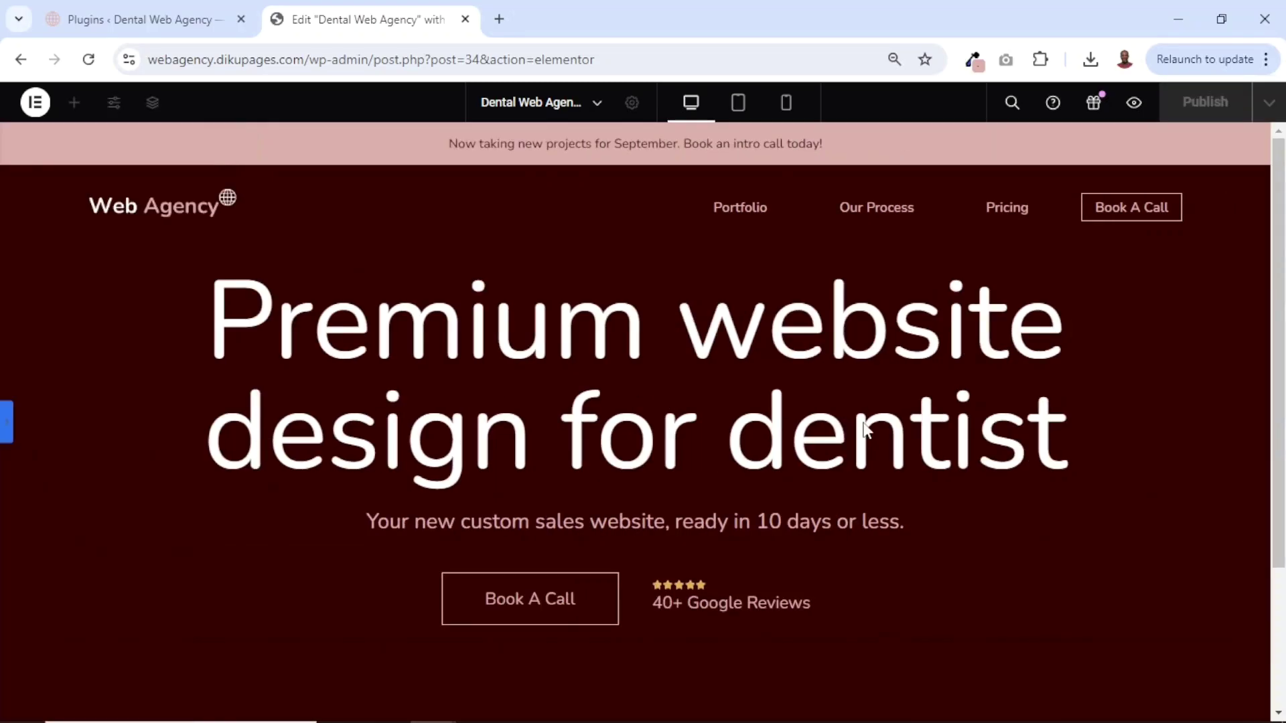
scroll(864, 429, down, 3)
scroll(864, 429, up, 3)
scroll(864, 428, down, 3)
scroll(864, 430, up, 3)
click(5, 432)
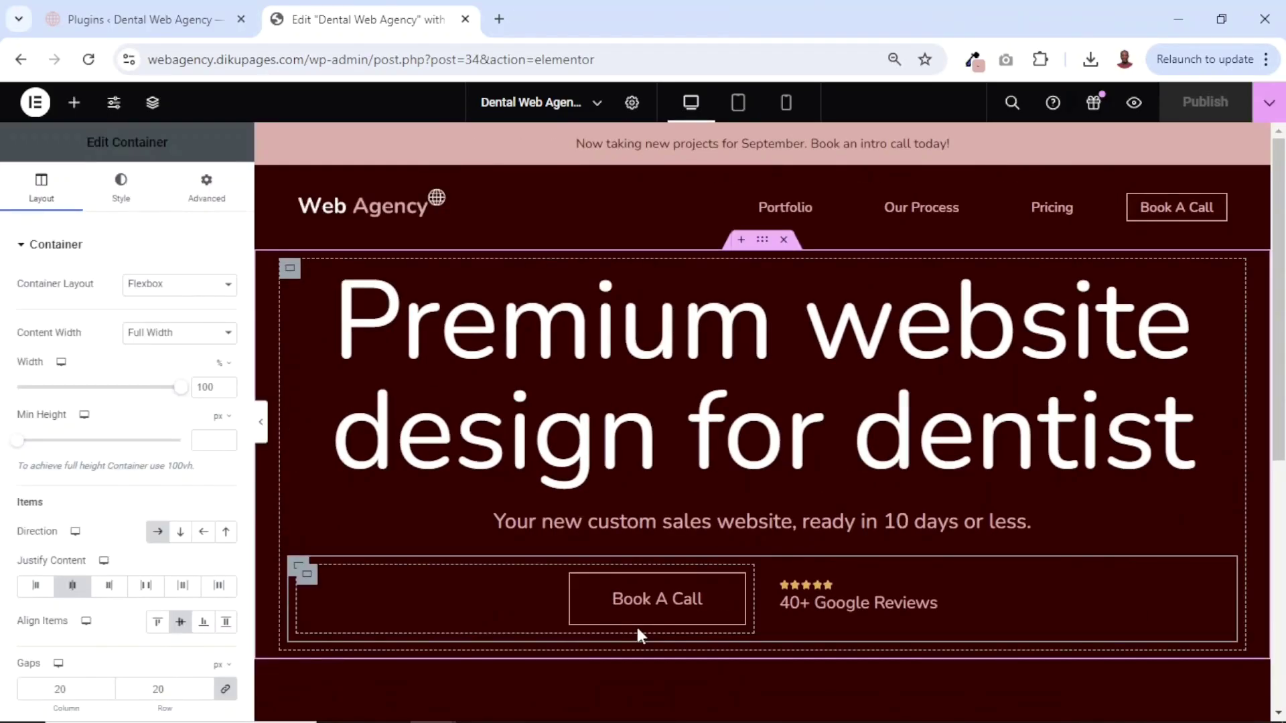
Add a new Flexbox container with a single-column, downward structure below the hero section
scroll(636, 626, down, 5)
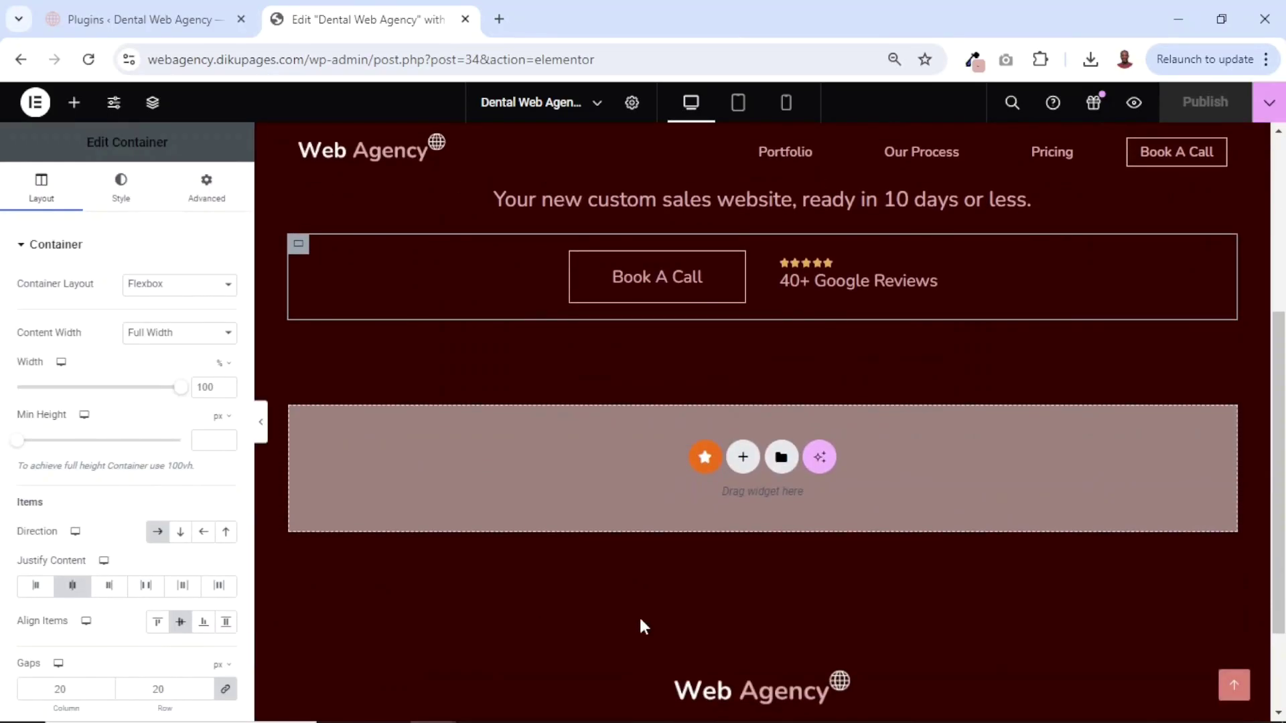
click(743, 456)
click(717, 531)
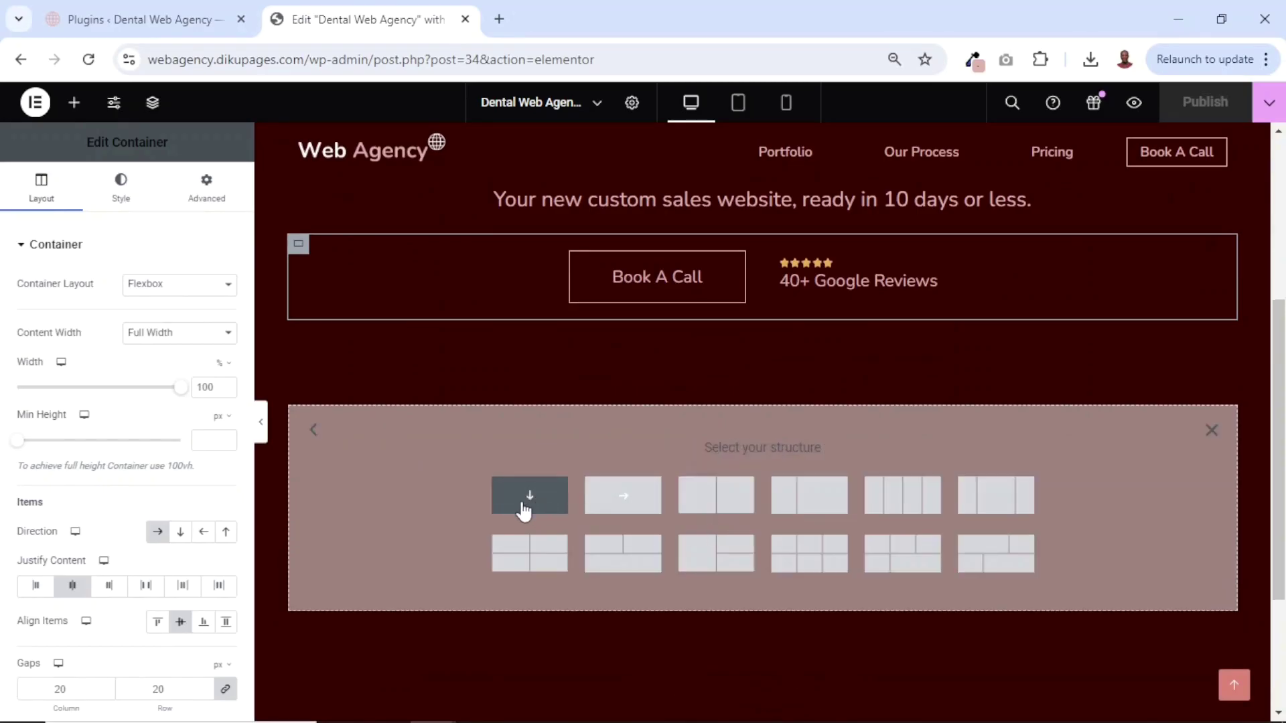
click(524, 505)
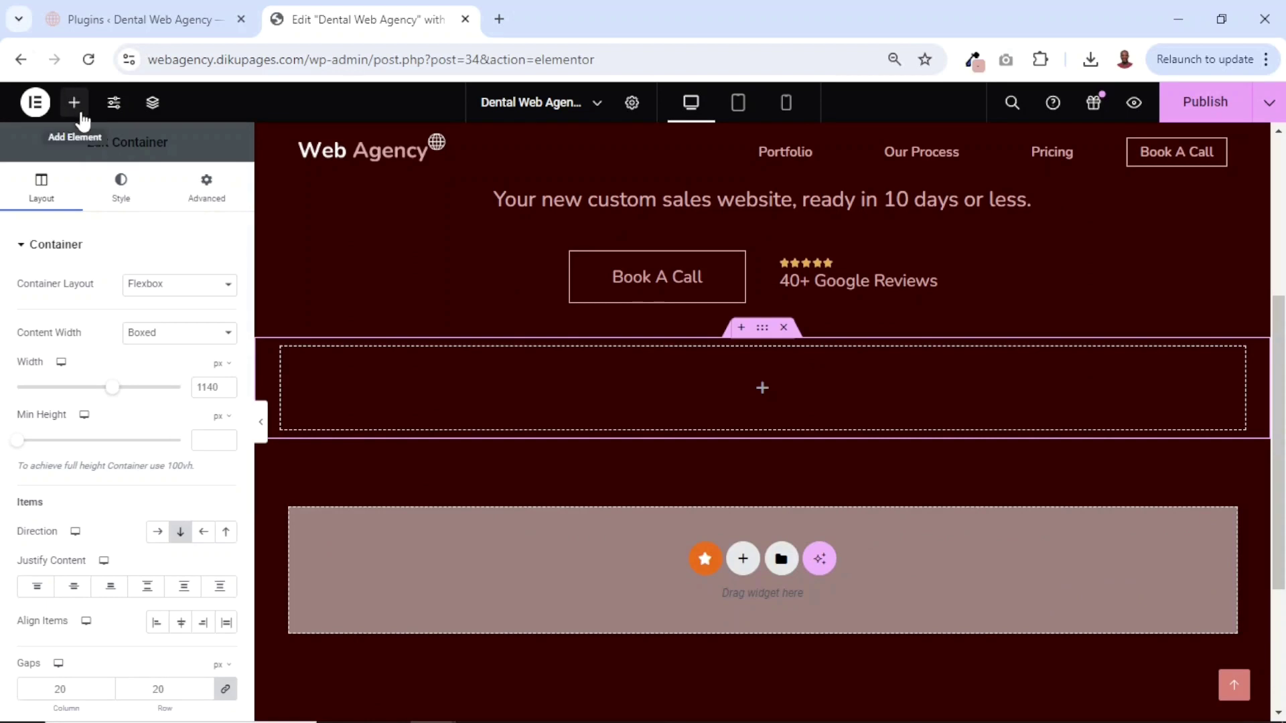
Add an Image widget to the new container and choose SafenestHub.webp from the media library
click(75, 103)
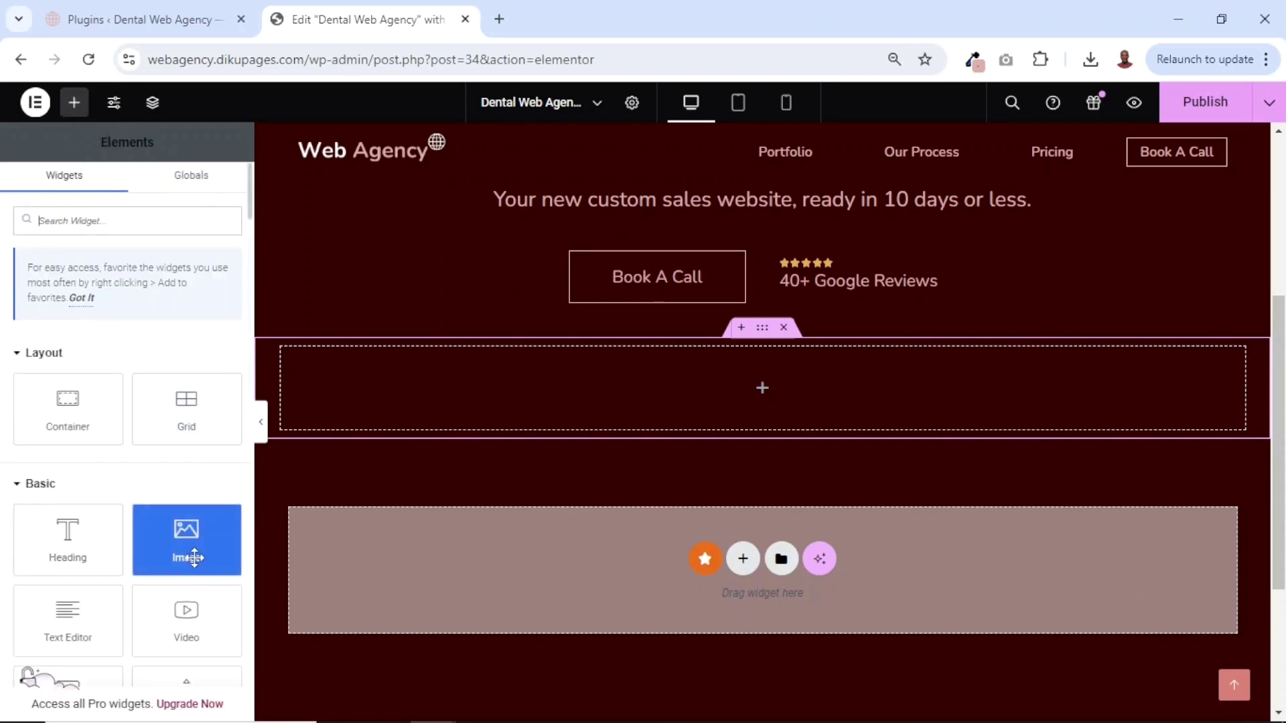
drag(191, 556, 612, 404)
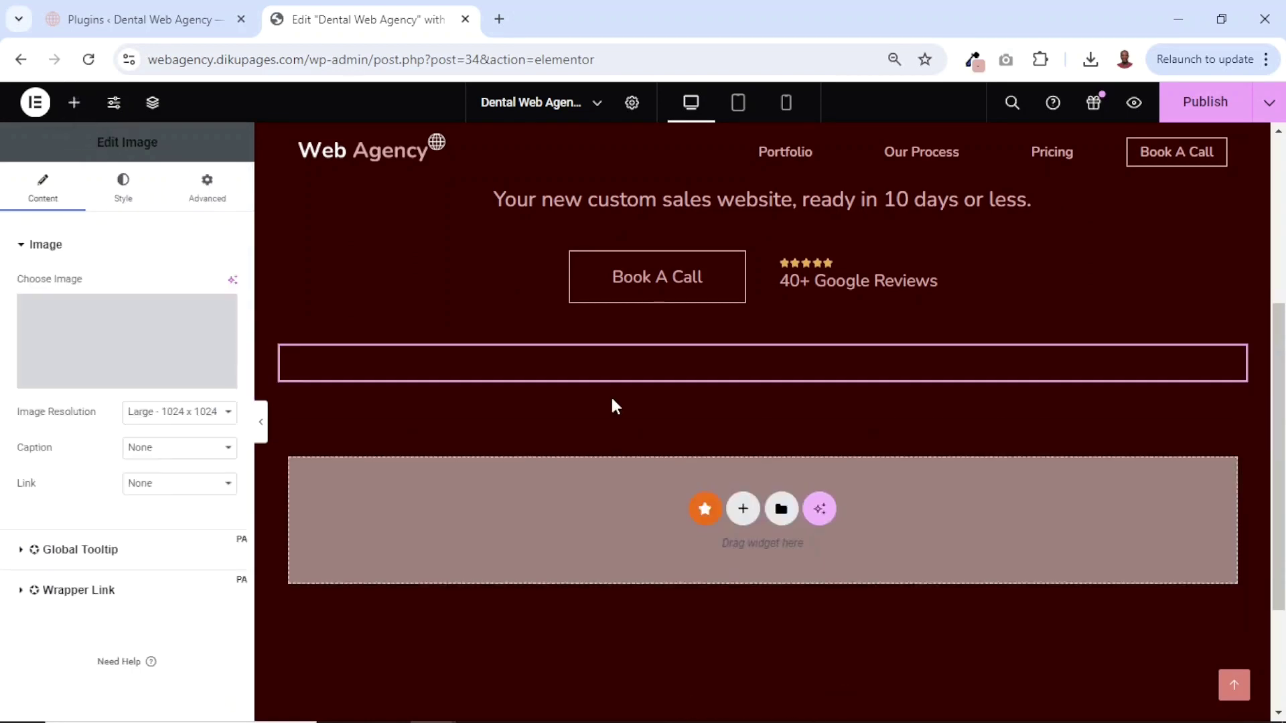
click(106, 346)
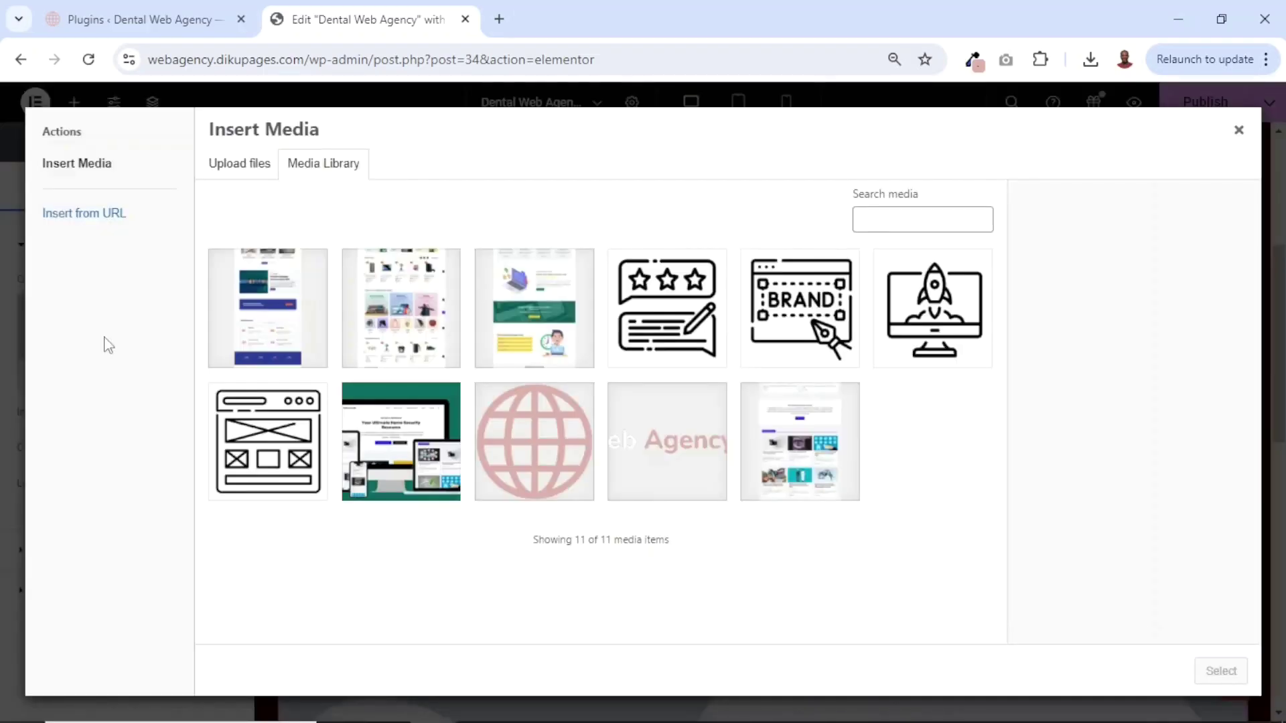
click(369, 453)
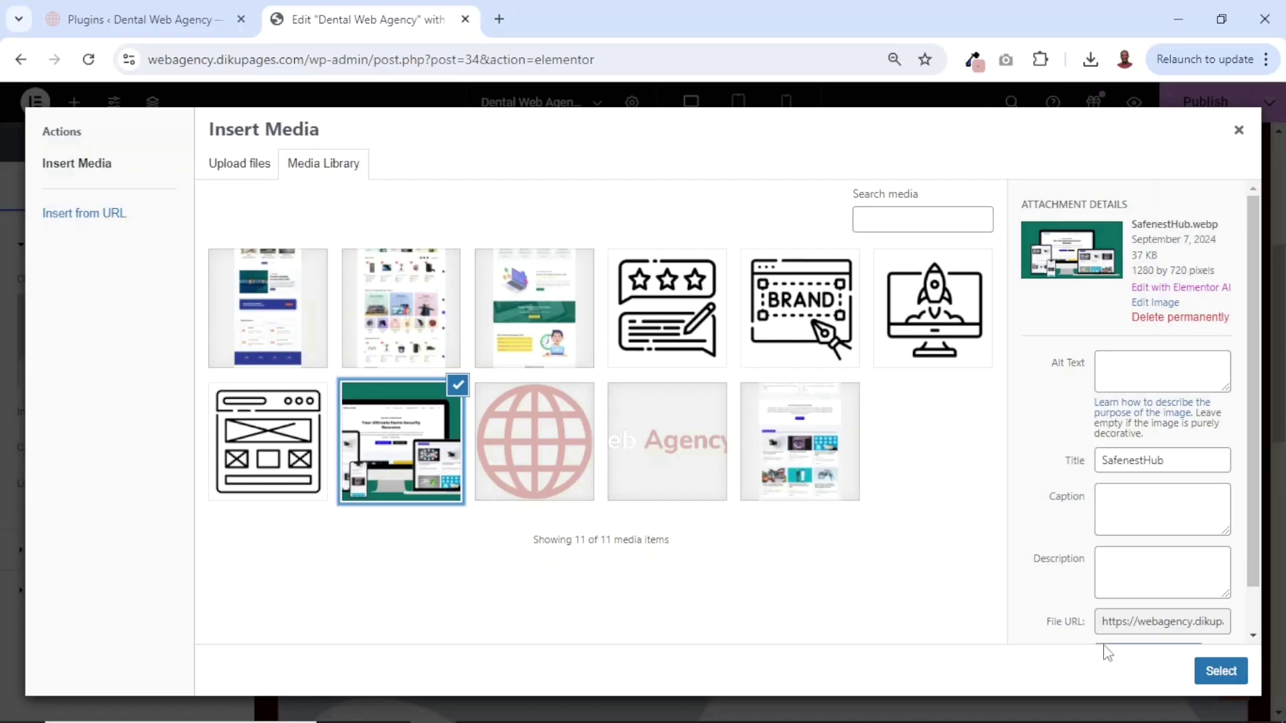
click(1224, 675)
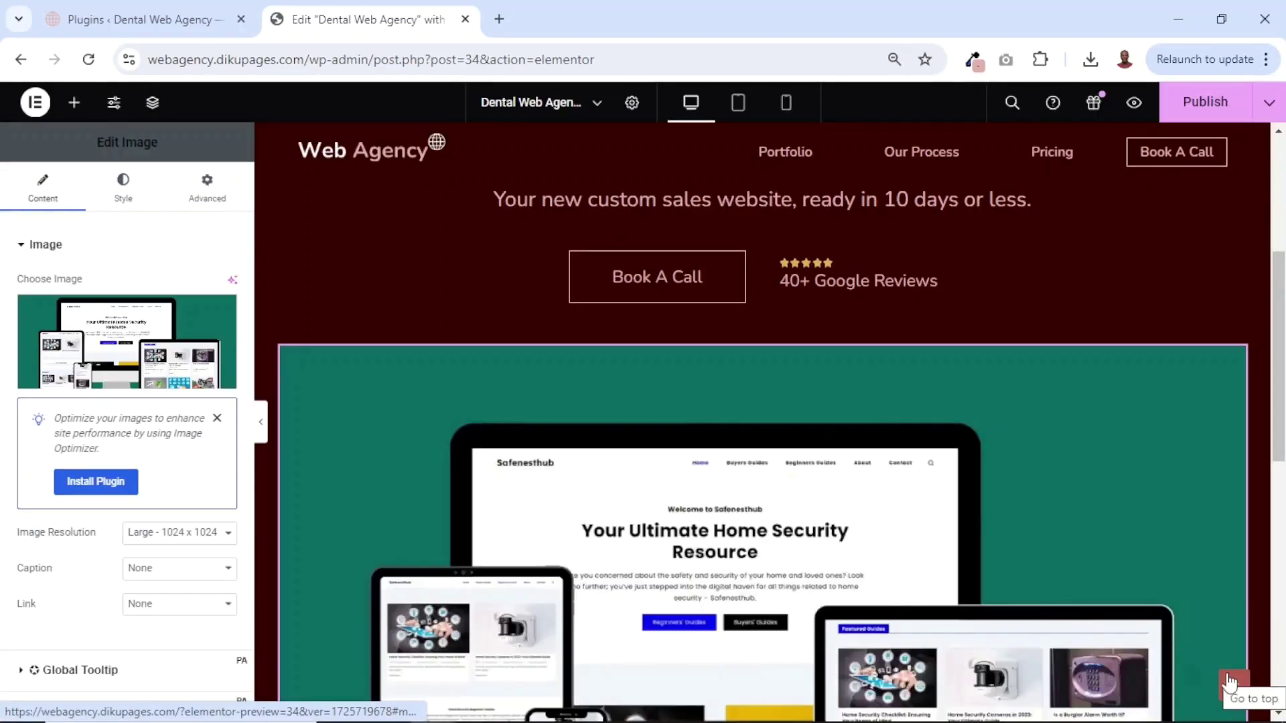
Give the SafenestHub image a solid border 15 px wide on all sides and preview it on the page
click(1231, 682)
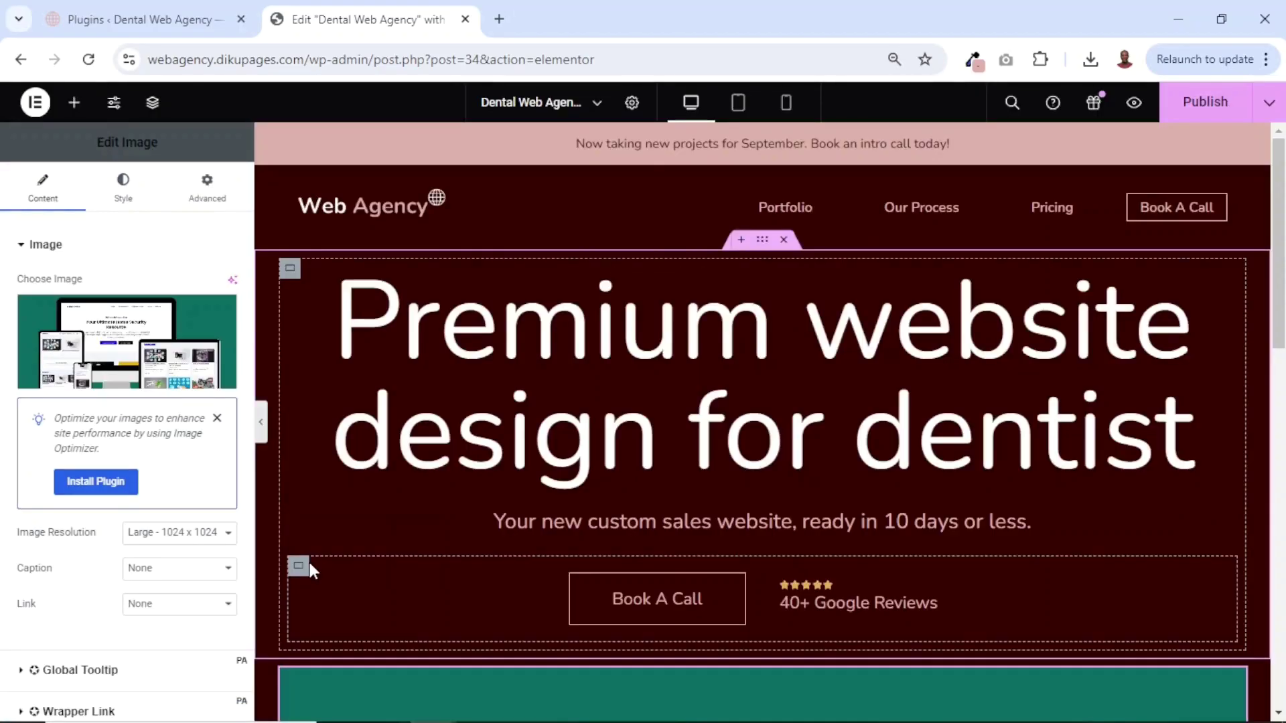
click(121, 206)
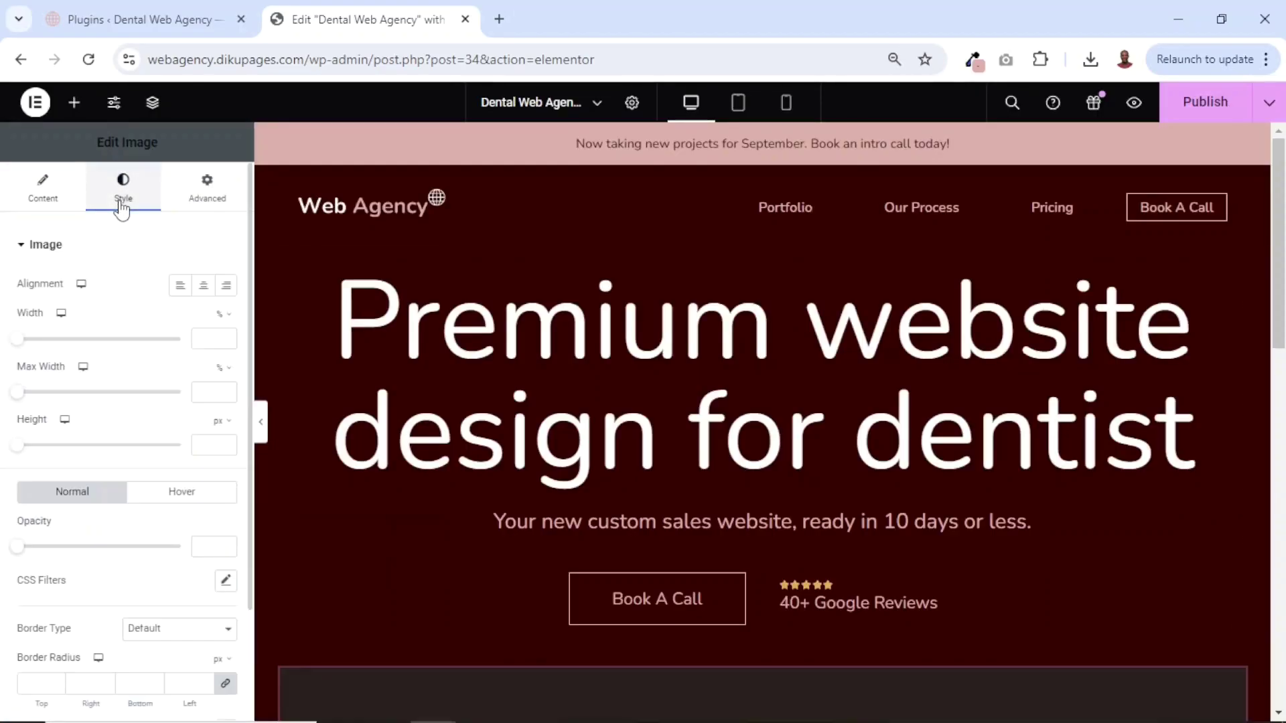
click(164, 639)
click(168, 566)
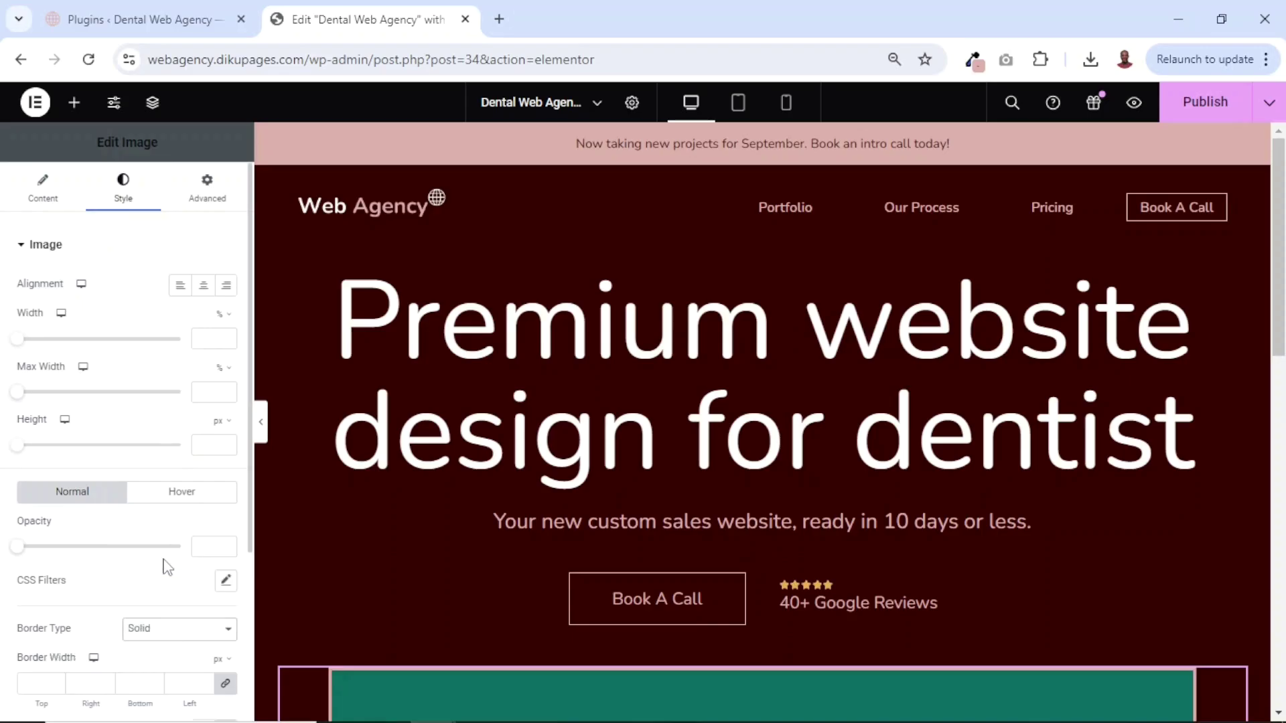
scroll(167, 568, down, 2)
click(37, 582)
text(2)
key(BackSpace)
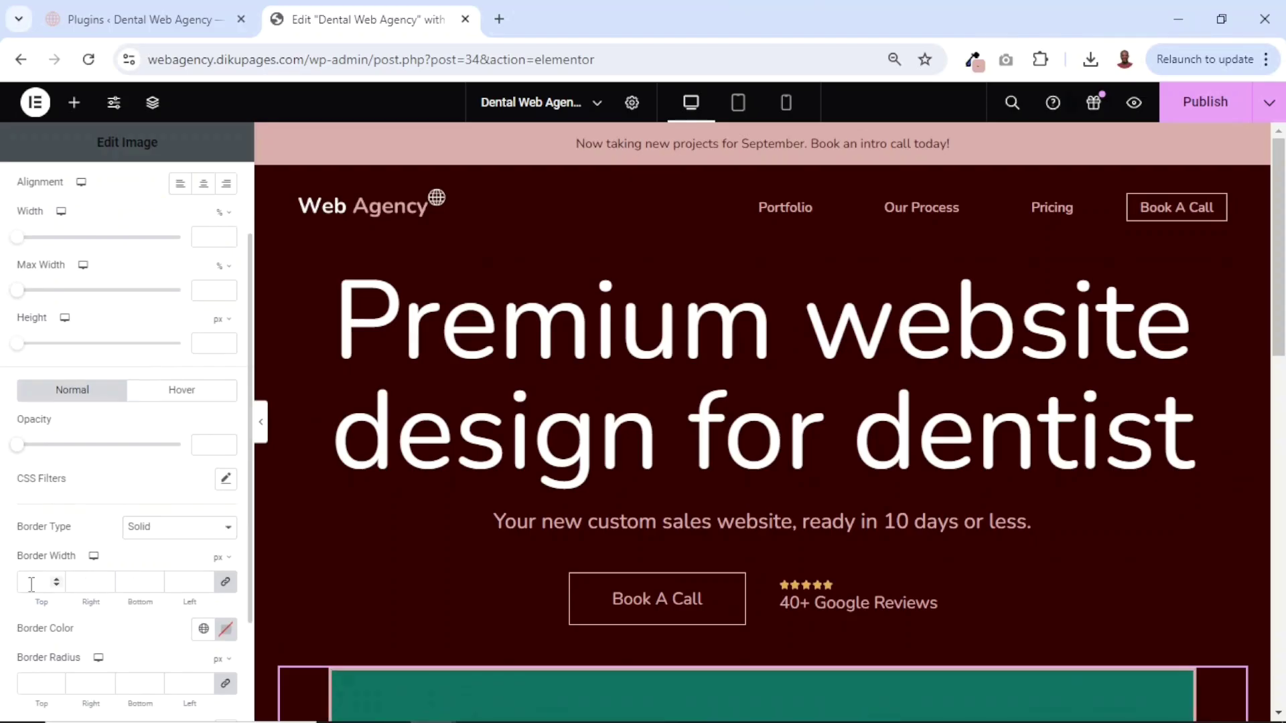
text(15)
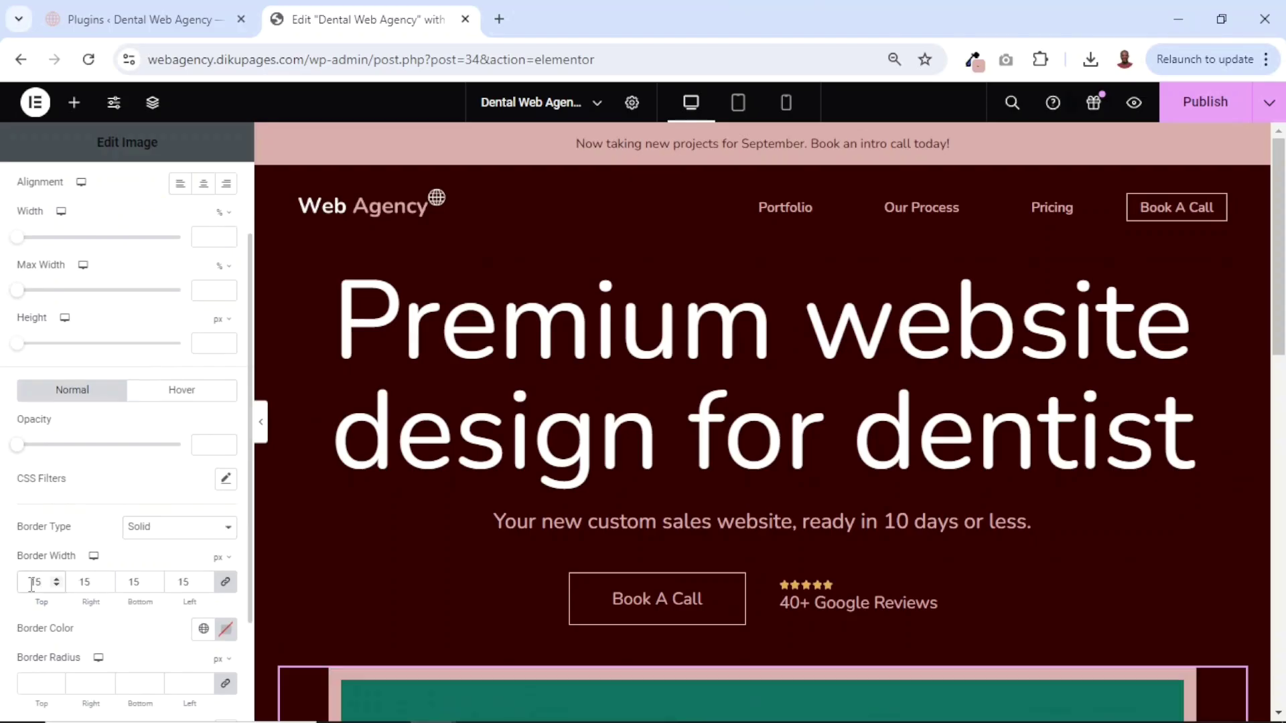
click(261, 431)
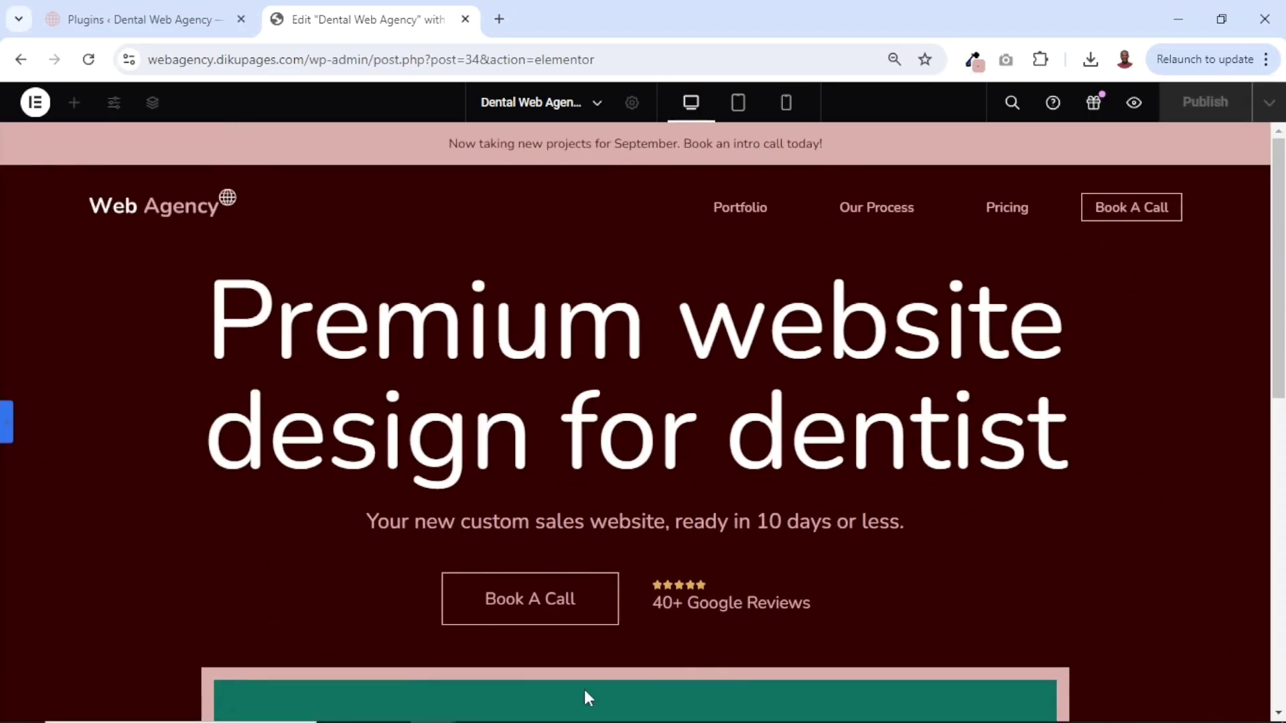
scroll(789, 611, down, 5)
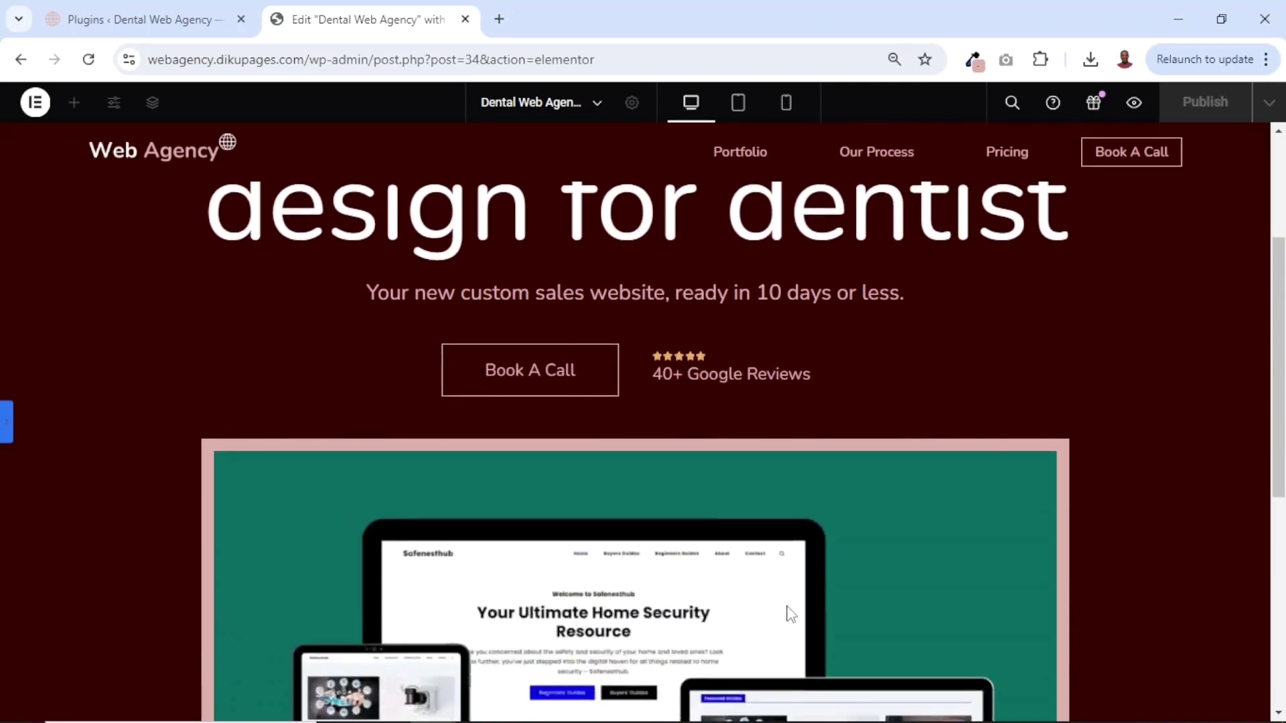
scroll(789, 611, down, 3)
scroll(787, 611, up, 8)
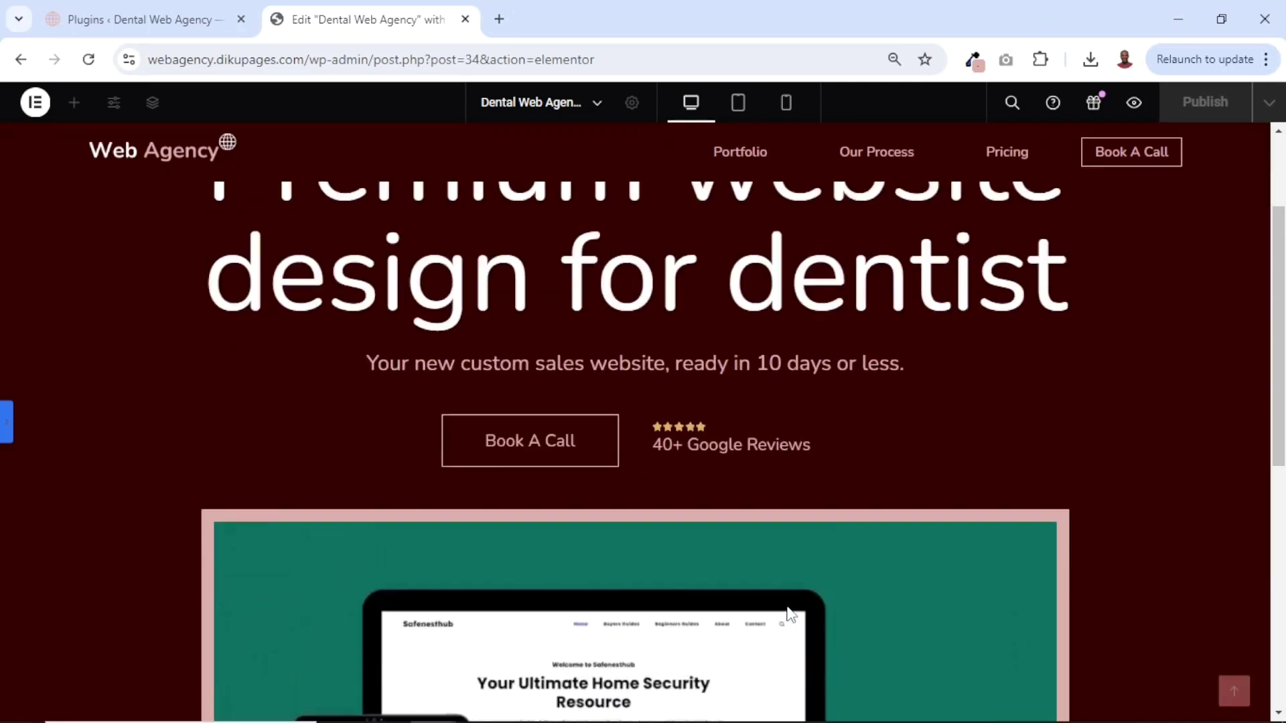